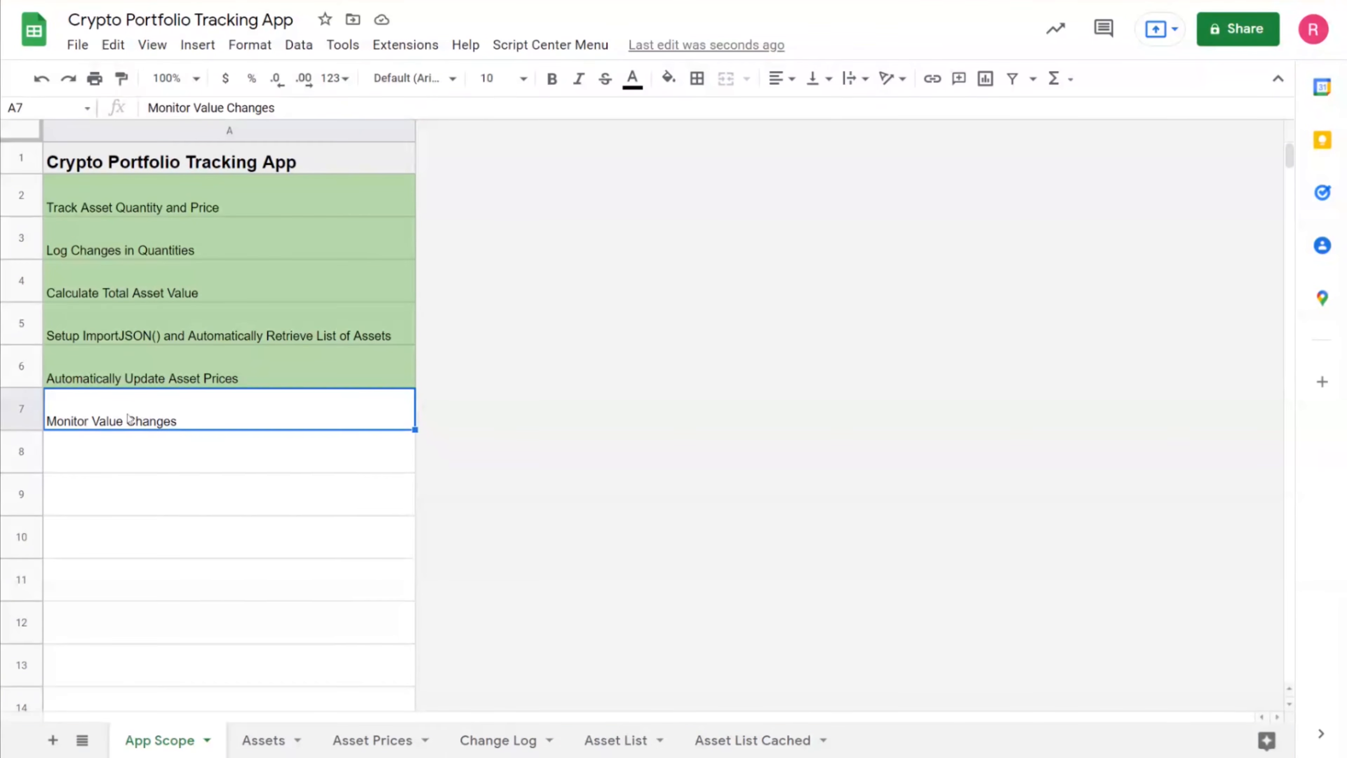
Review the imported bitcoin, ethereum and aave price data on Asset Prices against the Assets sheet's Asset Price column
{"action": "left_click", "coordinate": [380, 743]}
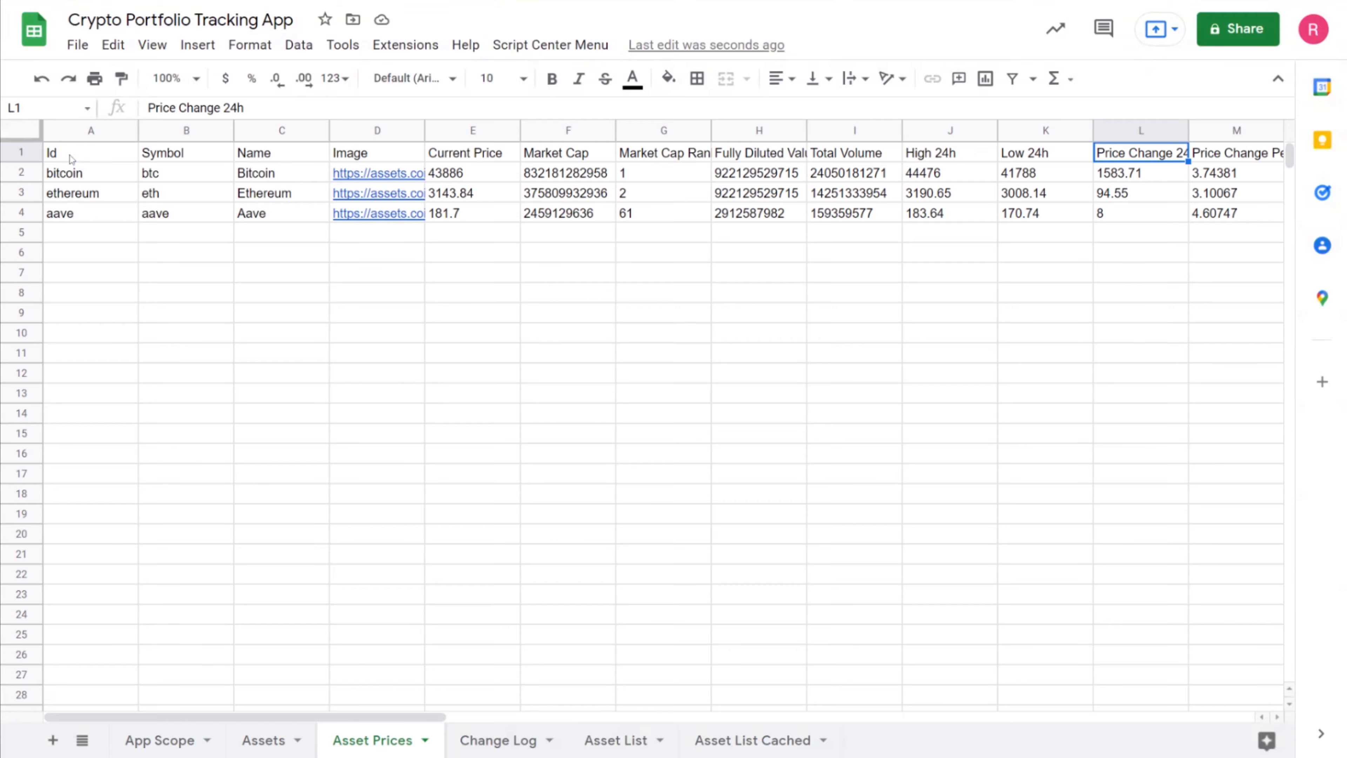
{"action": "left_click_drag", "start_coordinate": [75, 158], "coordinate": [942, 218]}
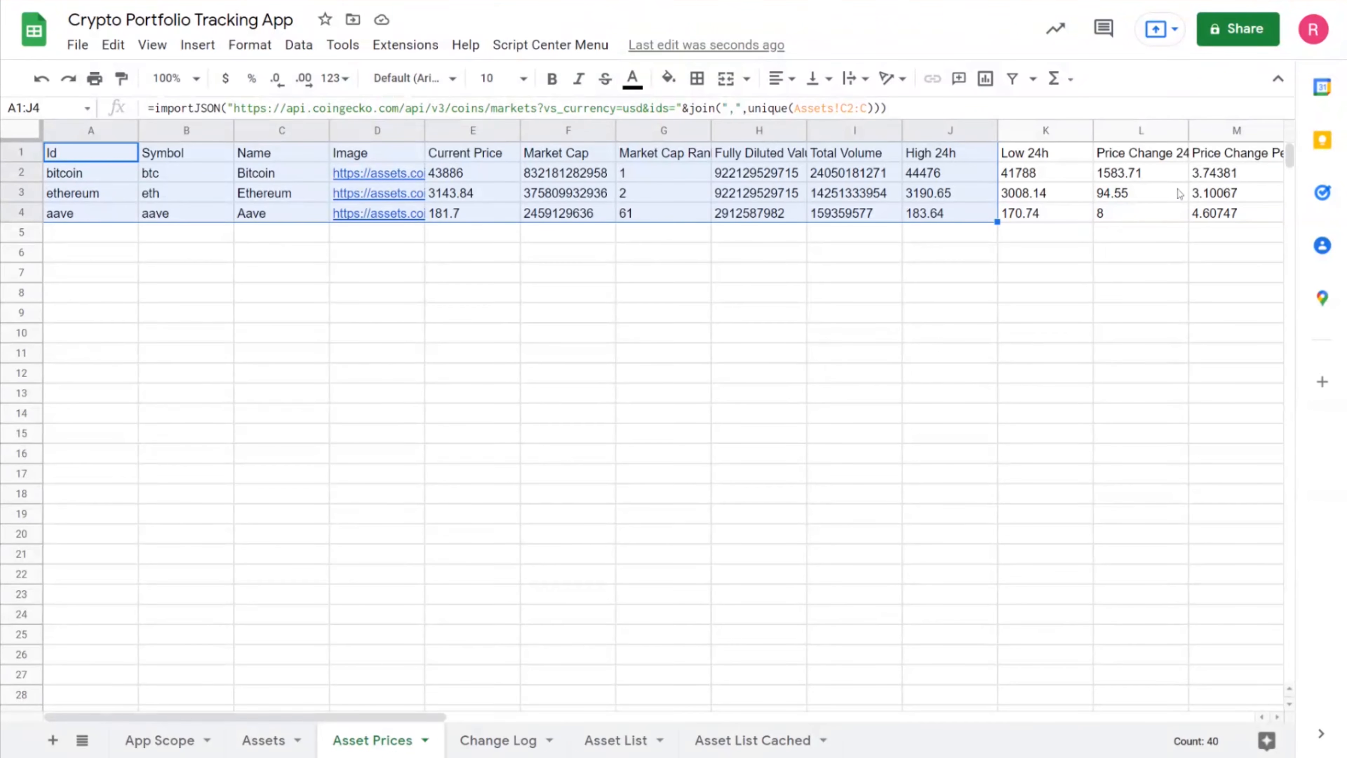
{"action": "left_click", "coordinate": [874, 178]}
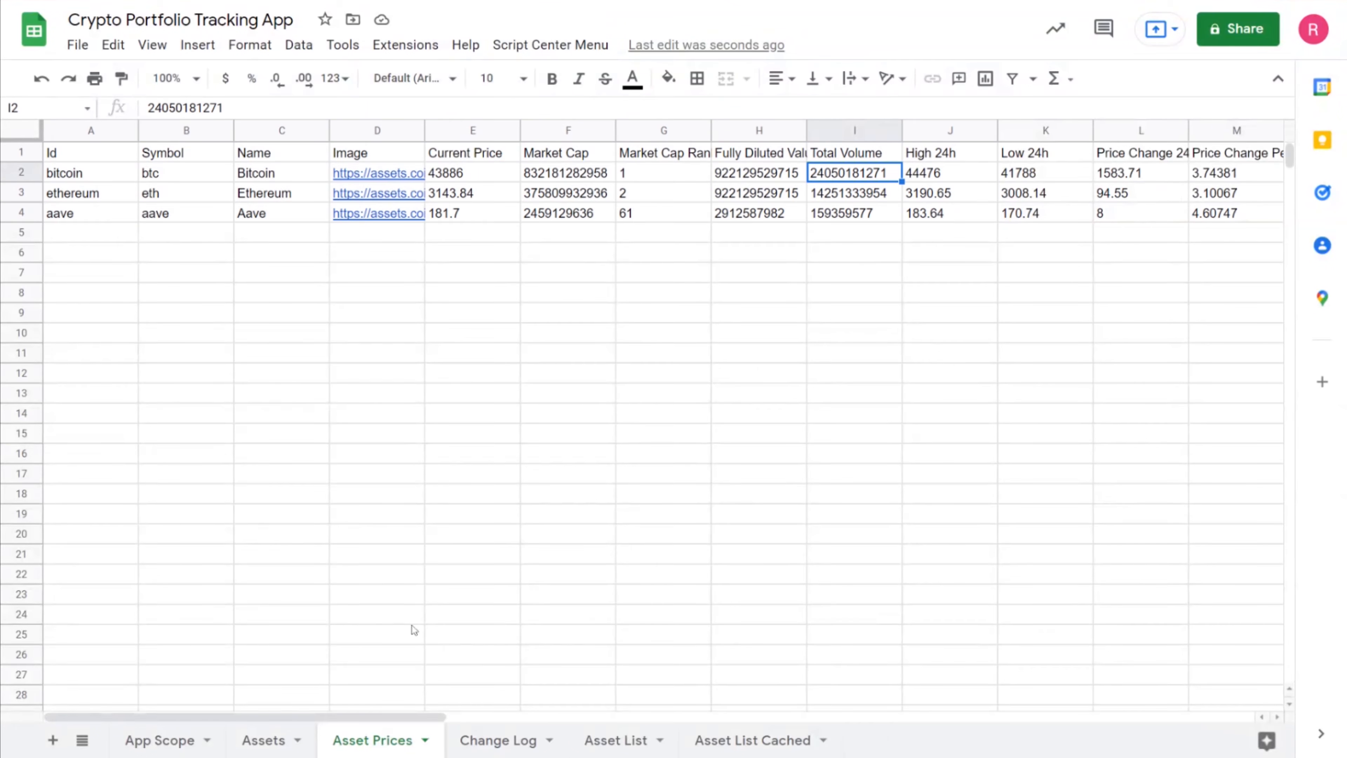
{"action": "left_click", "coordinate": [265, 740]}
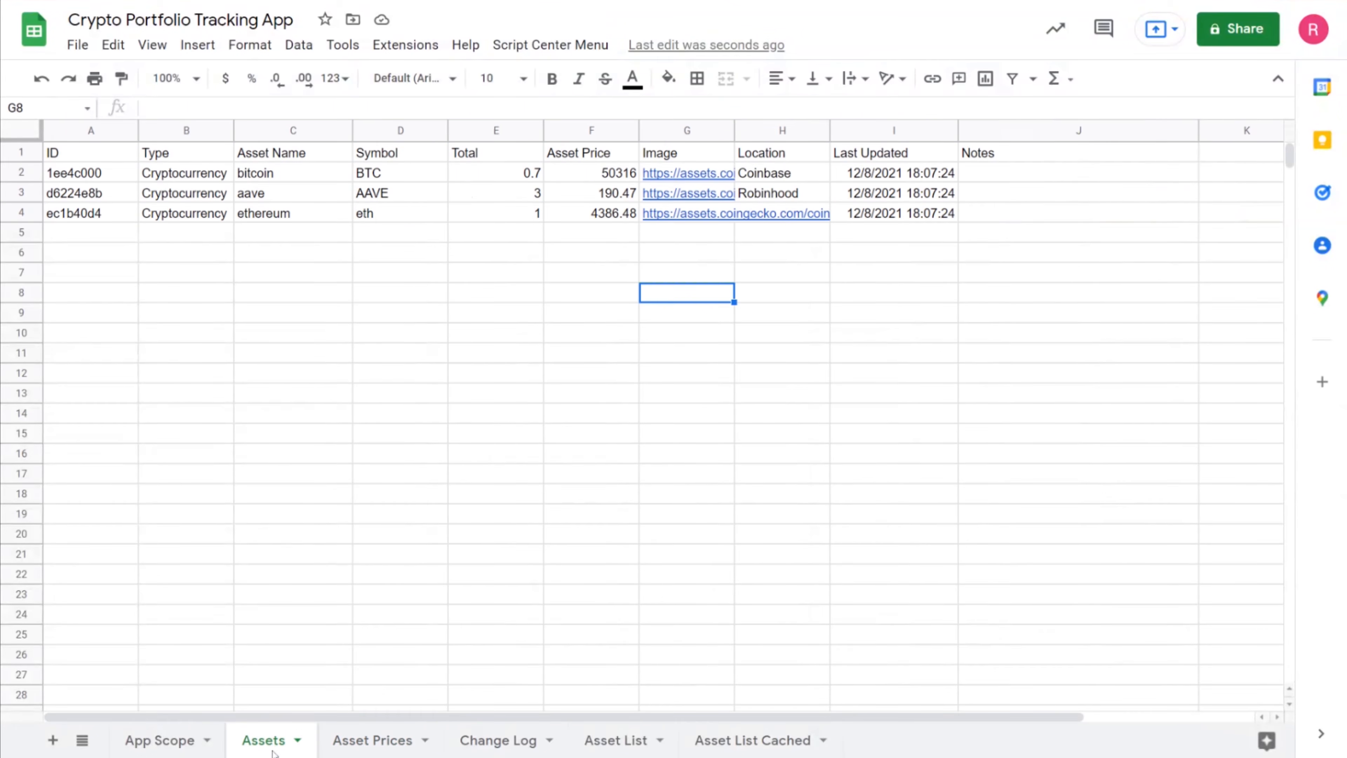
{"action": "left_click_drag", "start_coordinate": [615, 180], "coordinate": [610, 215]}
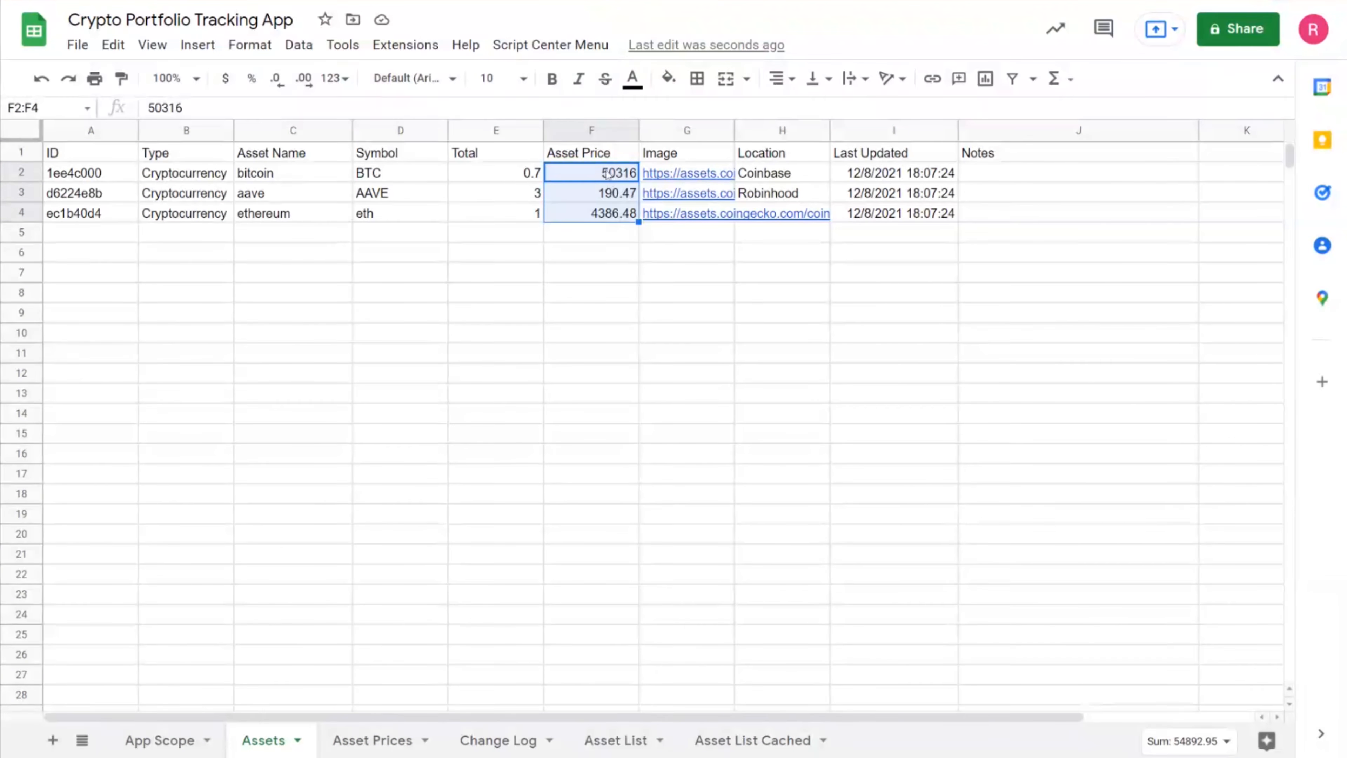
{"action": "left_click", "coordinate": [374, 740]}
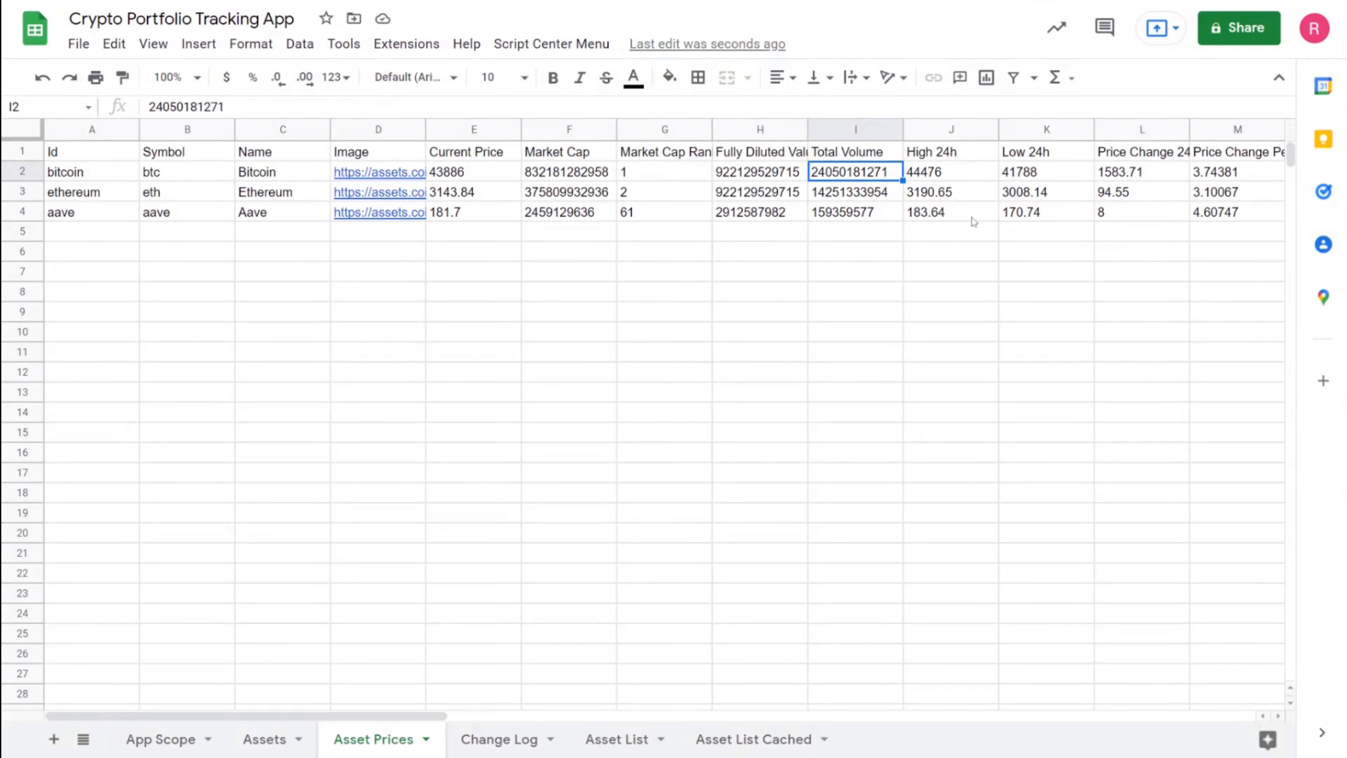
Widen column L so the Price Change 24h header fits, and check its values
{"action": "left_click_drag", "start_coordinate": [1190, 130], "coordinate": [1205, 129]}
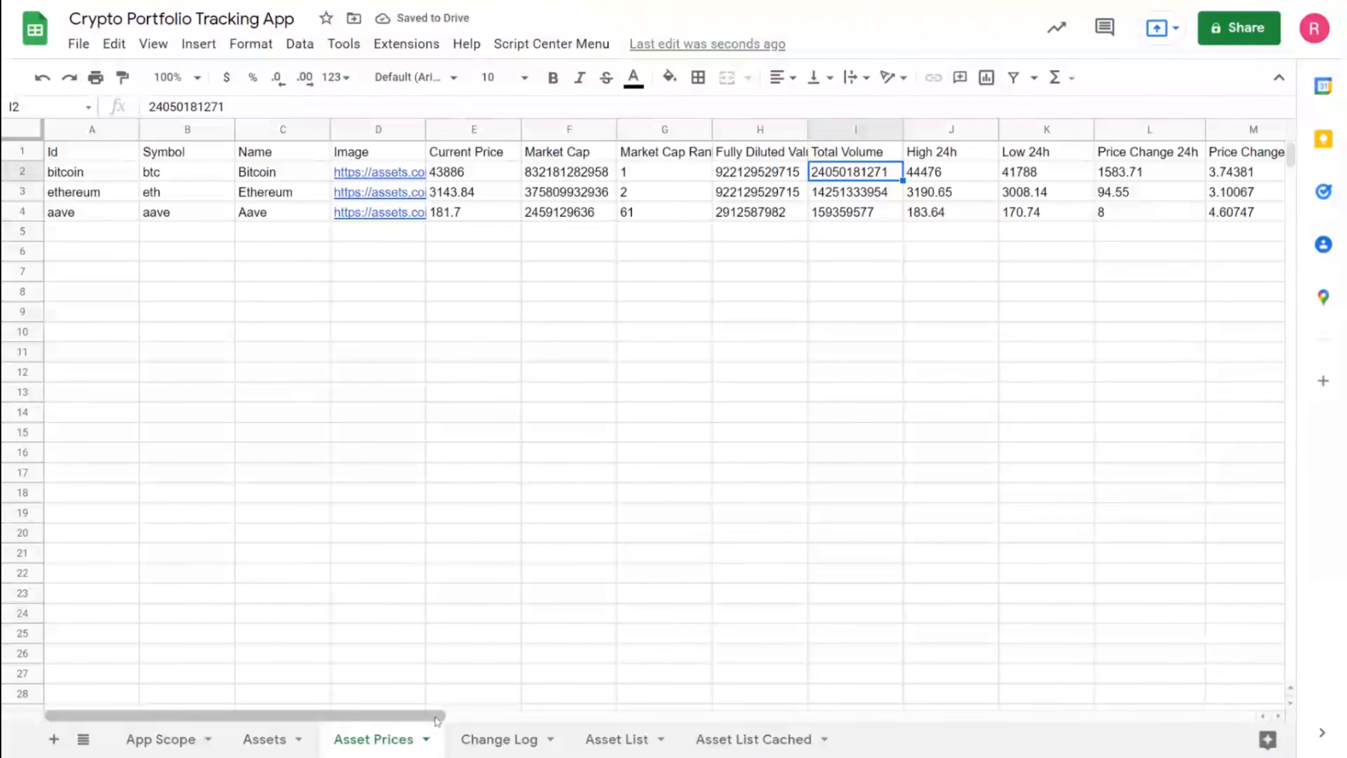
{"action": "left_click_drag", "start_coordinate": [443, 716], "coordinate": [485, 717]}
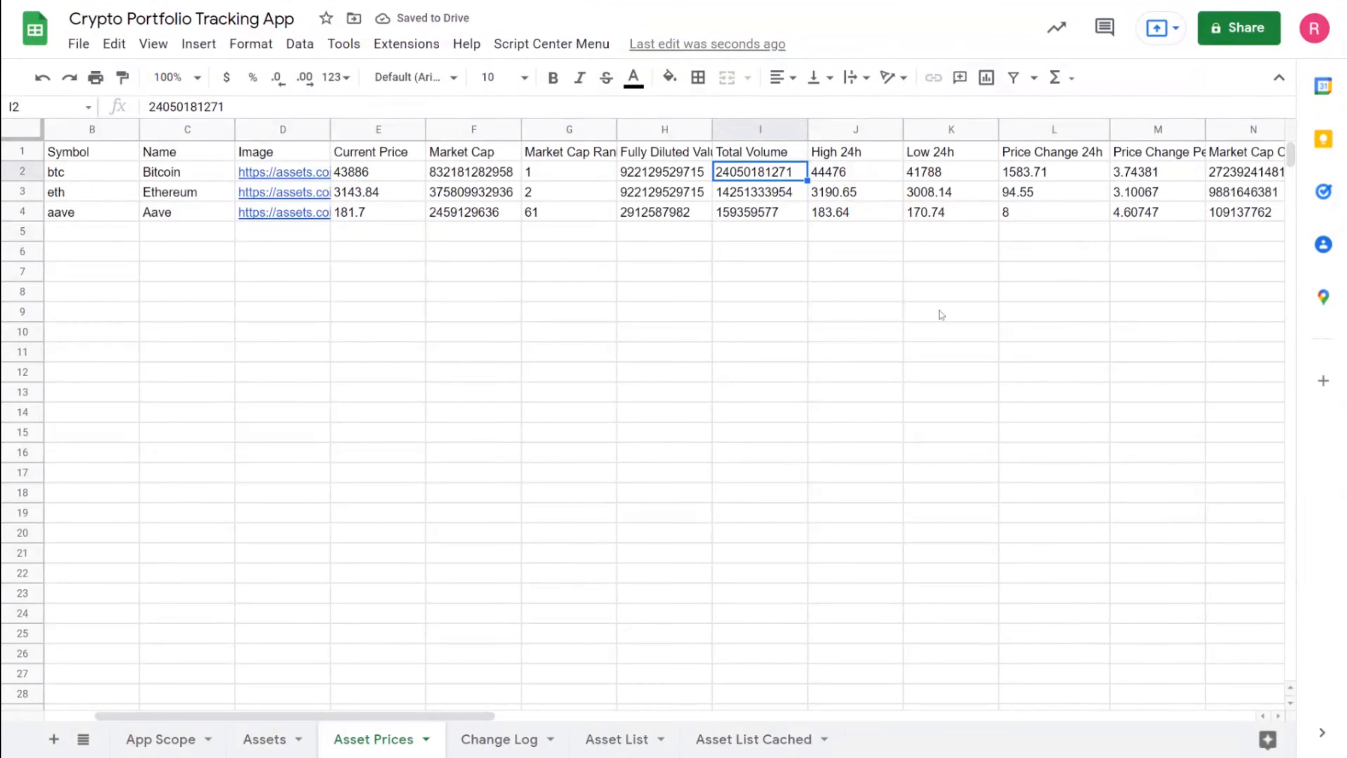
{"action": "left_click", "coordinate": [1049, 175]}
{"action": "left_click_drag", "start_coordinate": [1066, 155], "coordinate": [1059, 217]}
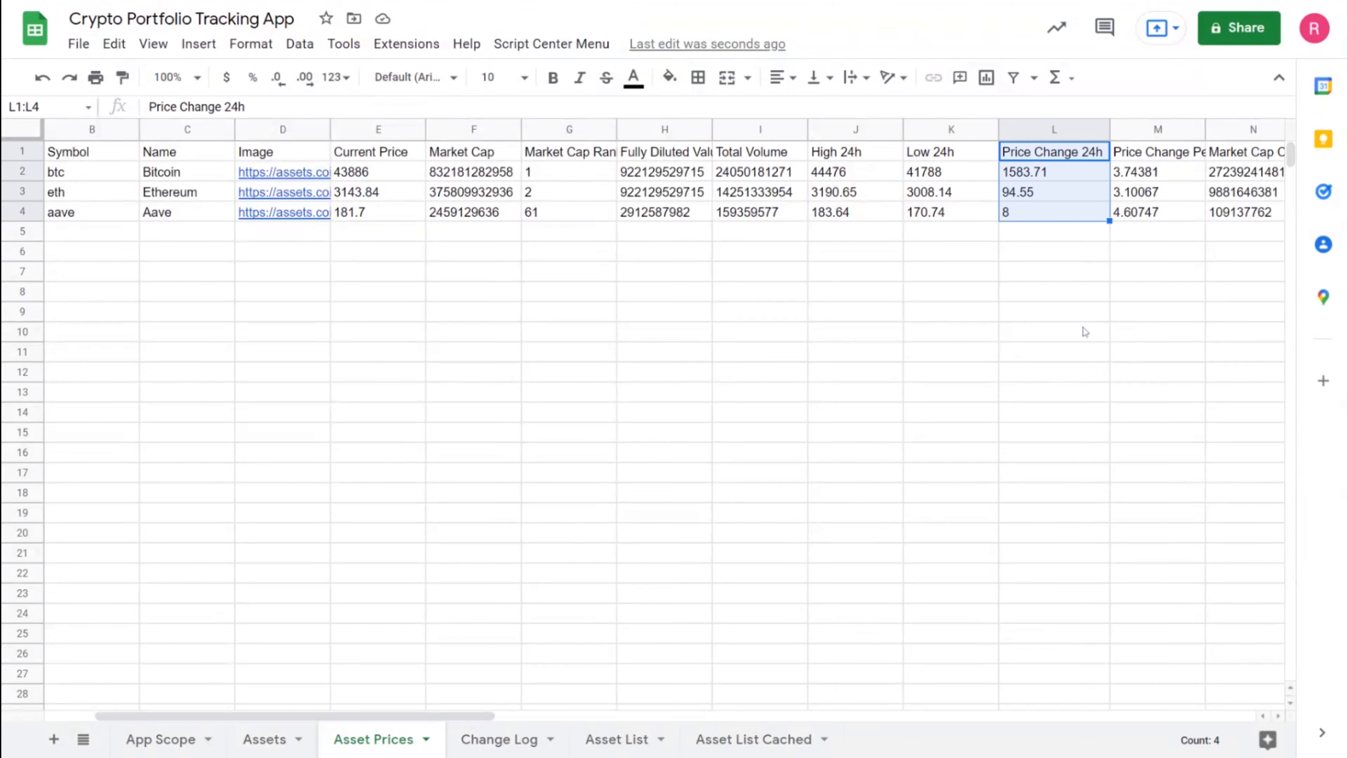
{"action": "left_click", "coordinate": [1057, 161]}
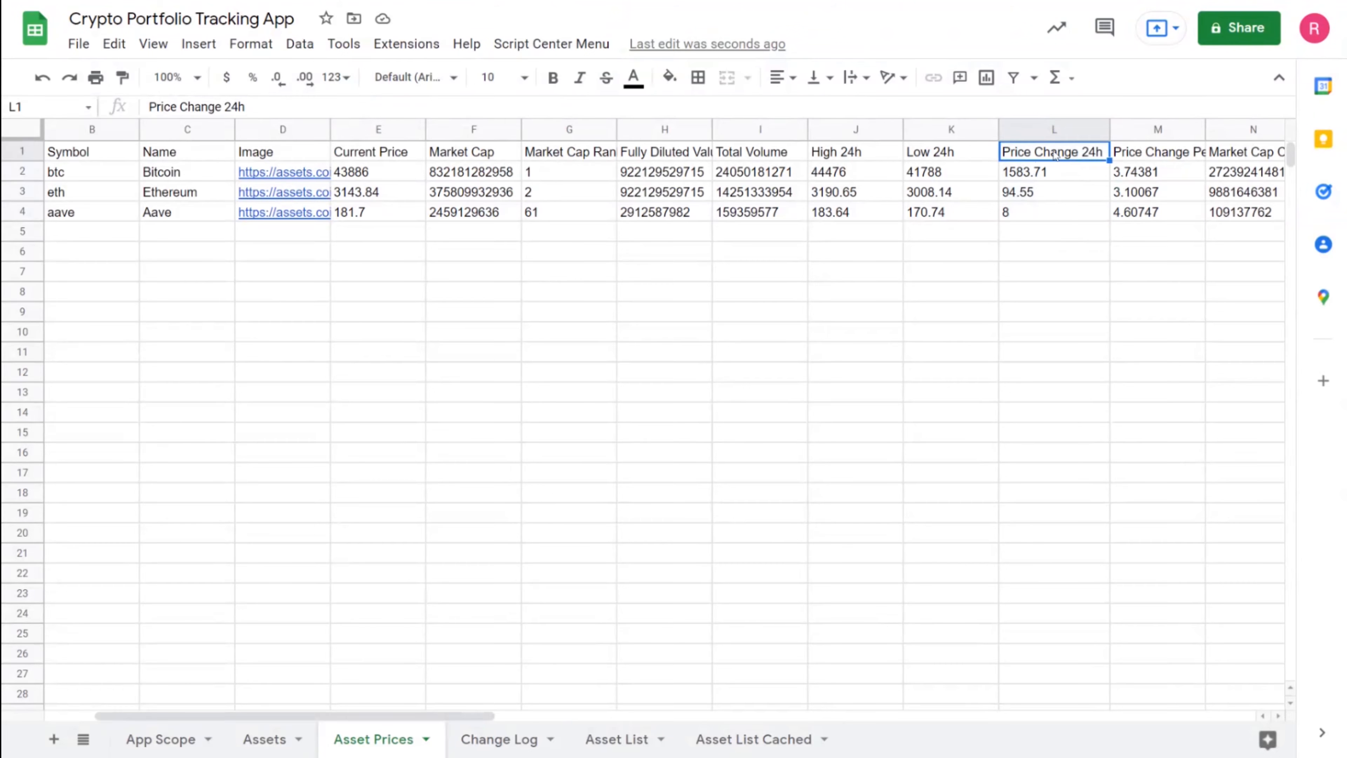
Widen column M to fit the Price Change Percentage 24h header, then go back to Assets
{"action": "left_click", "coordinate": [1175, 156]}
{"action": "left_click_drag", "start_coordinate": [1206, 130], "coordinate": [1264, 131]}
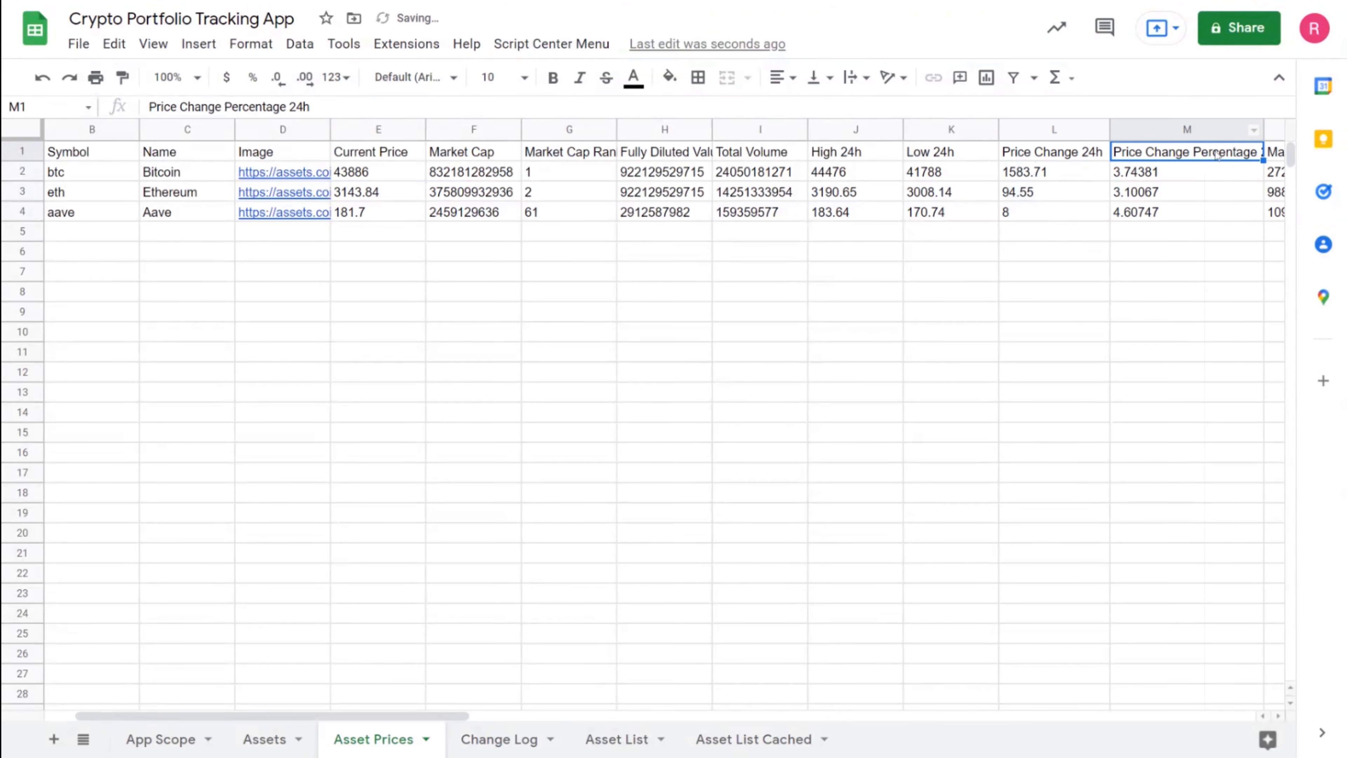
{"action": "left_click_drag", "start_coordinate": [1053, 155], "coordinate": [1056, 213]}
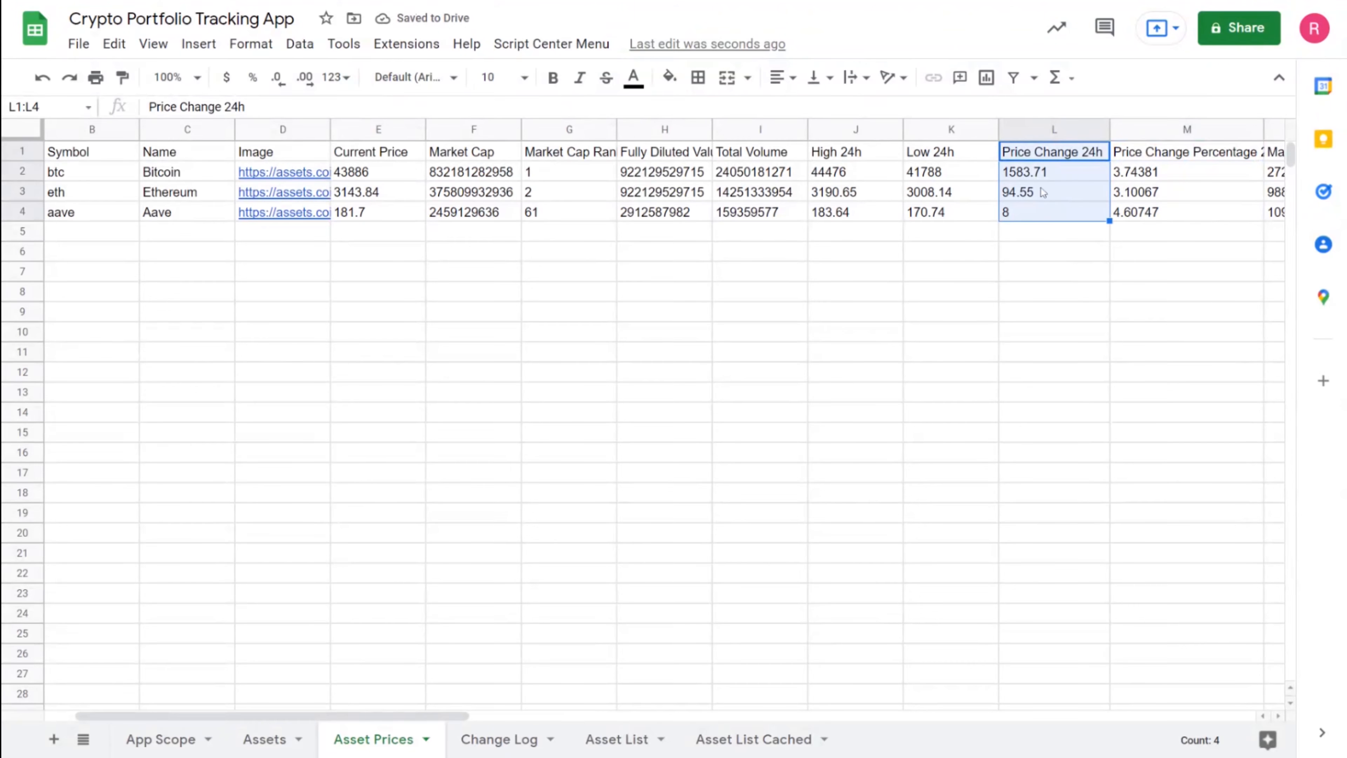
{"action": "left_click", "coordinate": [1038, 154]}
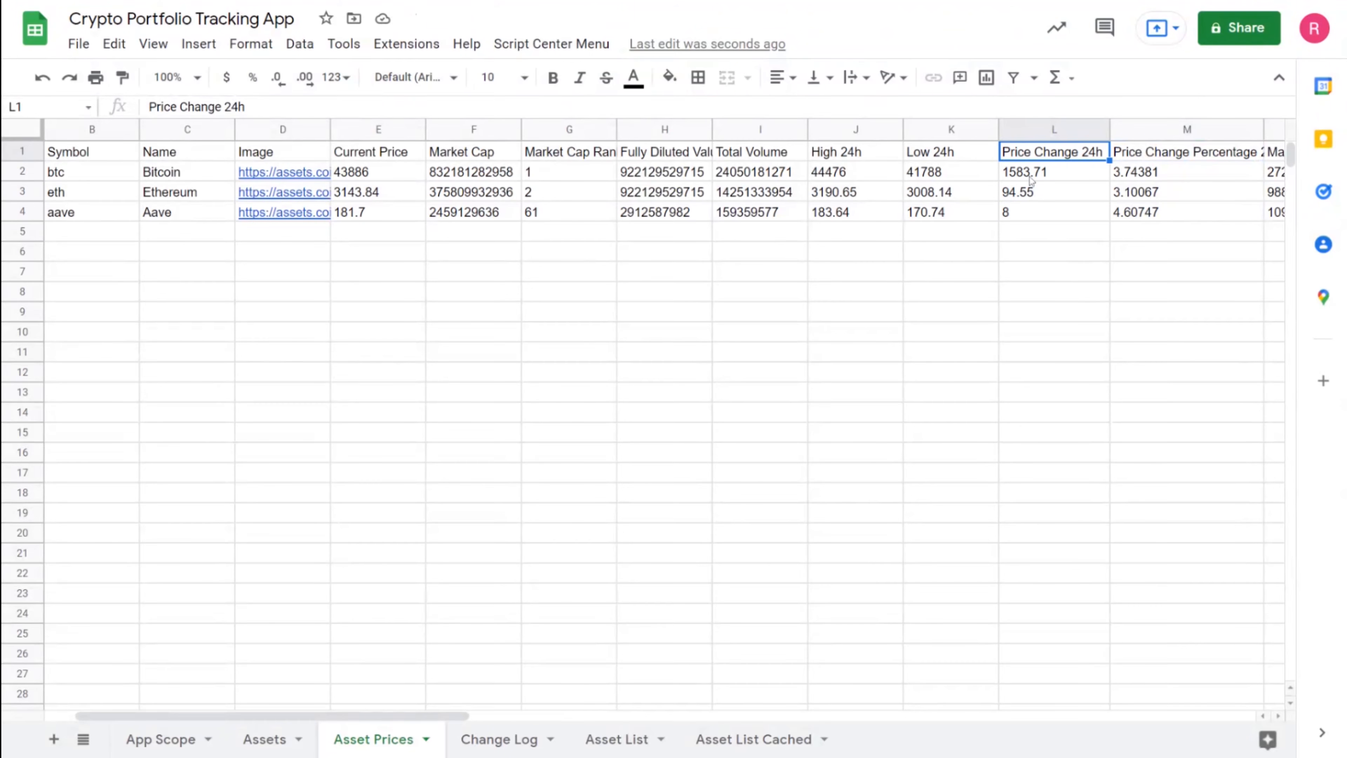
{"action": "left_click_drag", "start_coordinate": [1149, 159], "coordinate": [1157, 215]}
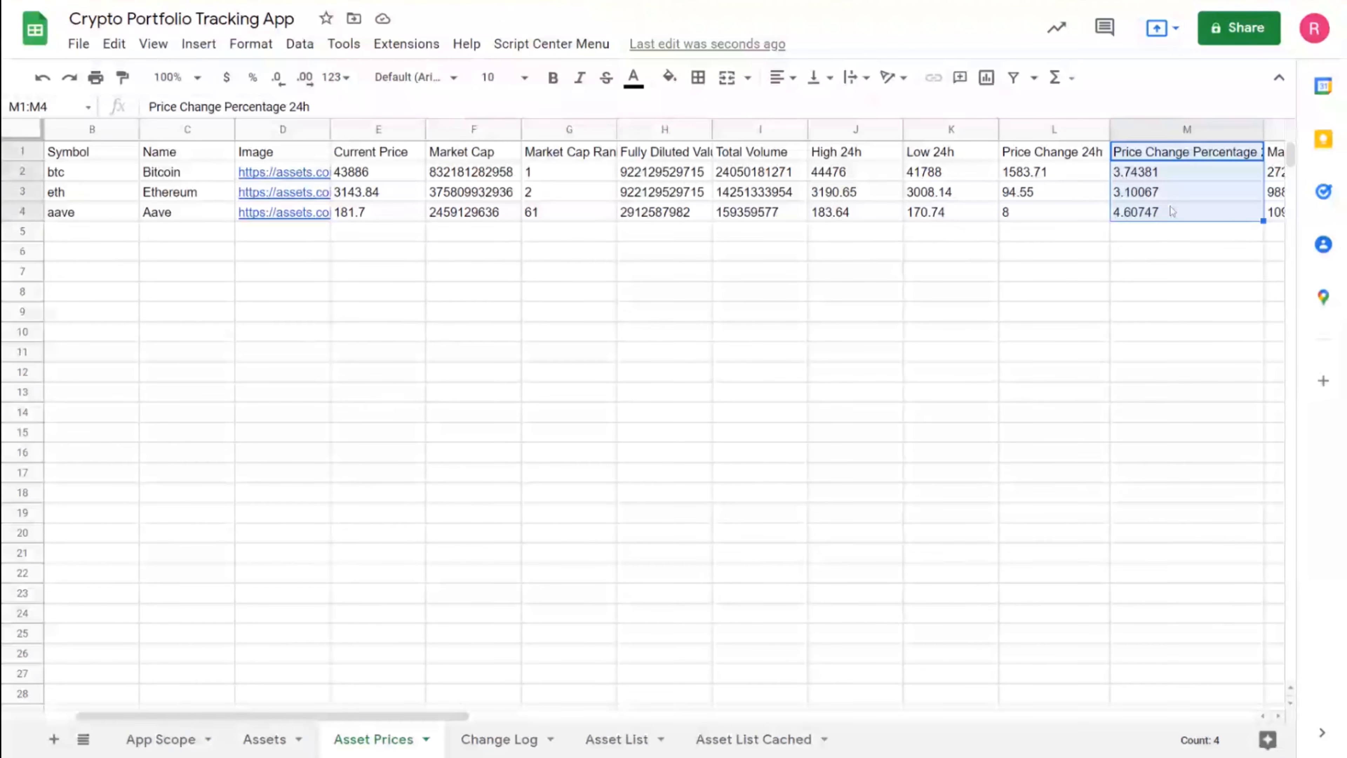
{"action": "key", "text": "Left"}
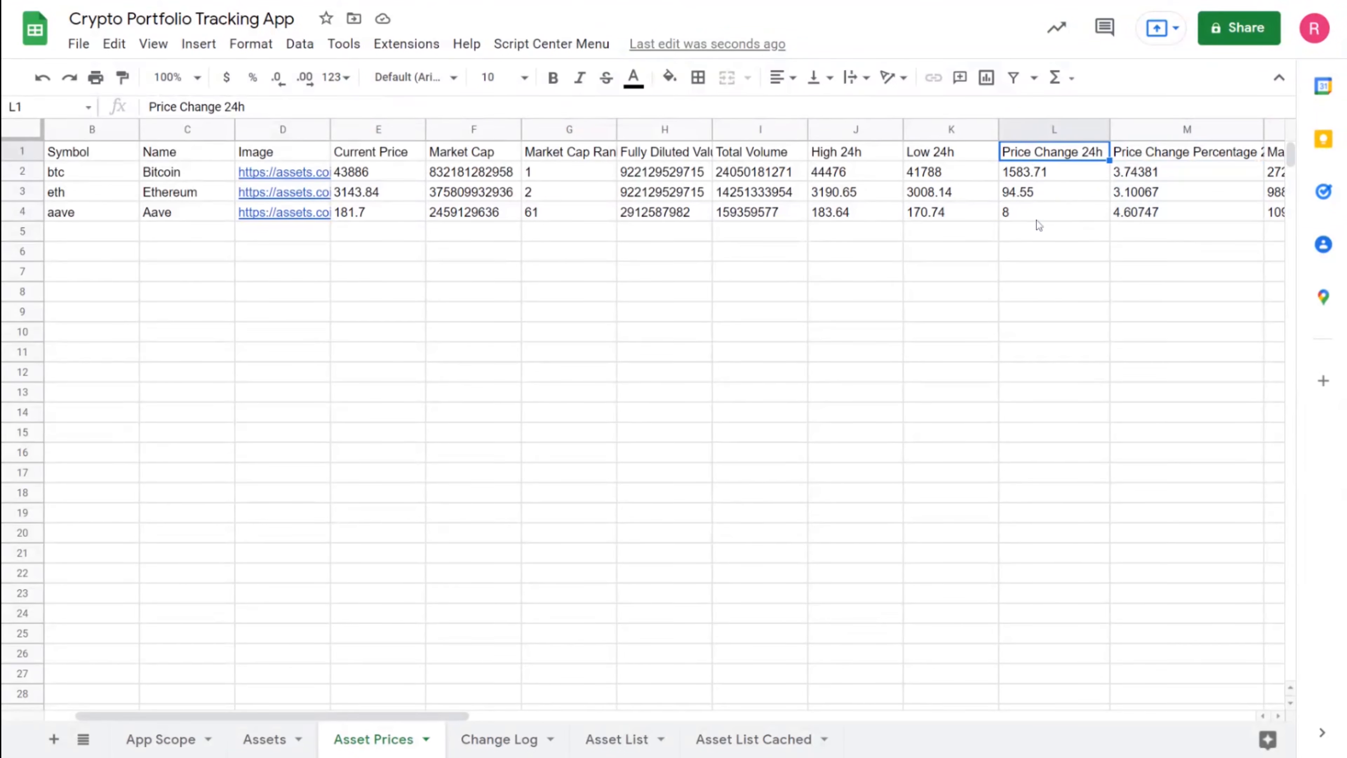
{"action": "left_click", "coordinate": [282, 747]}
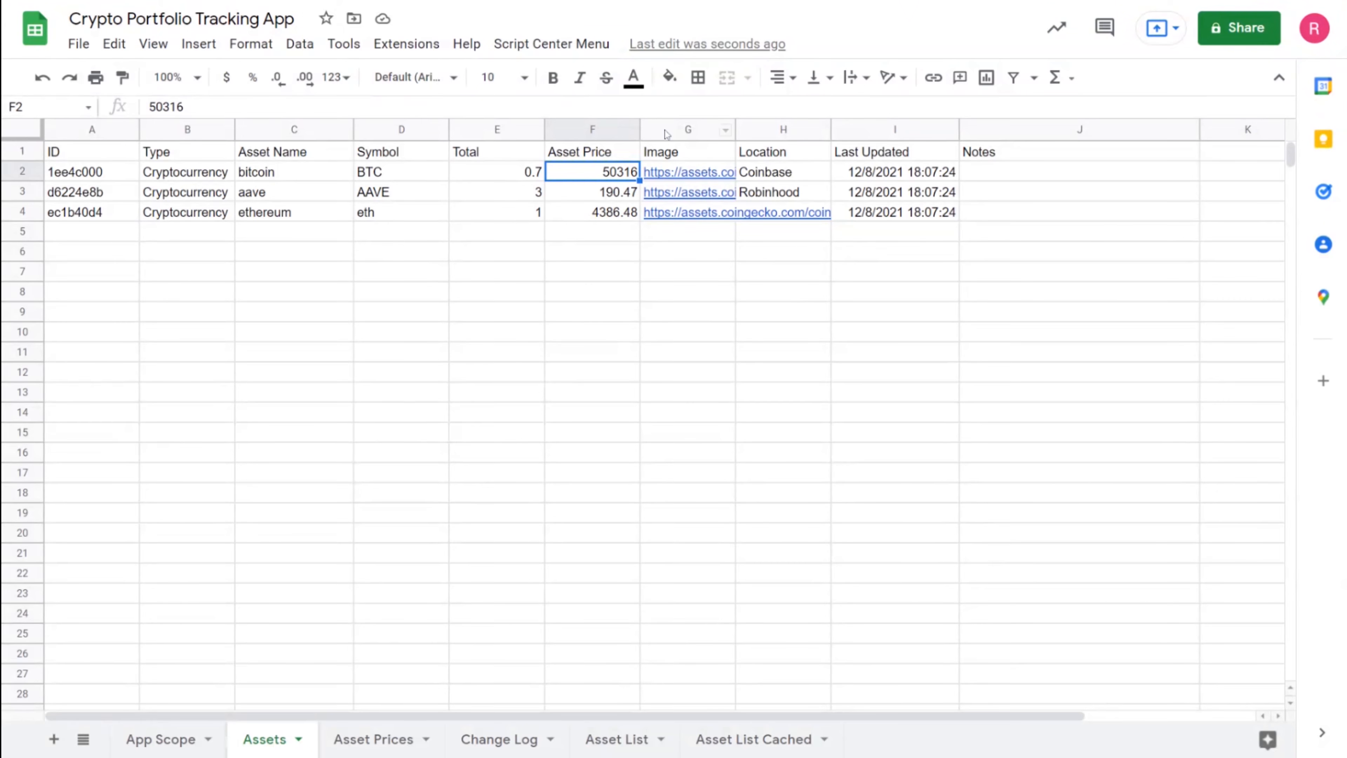
Enter '24 Hr Price Change' as the header in cell K1 of the Assets sheet
{"action": "left_click", "coordinate": [1212, 157]}
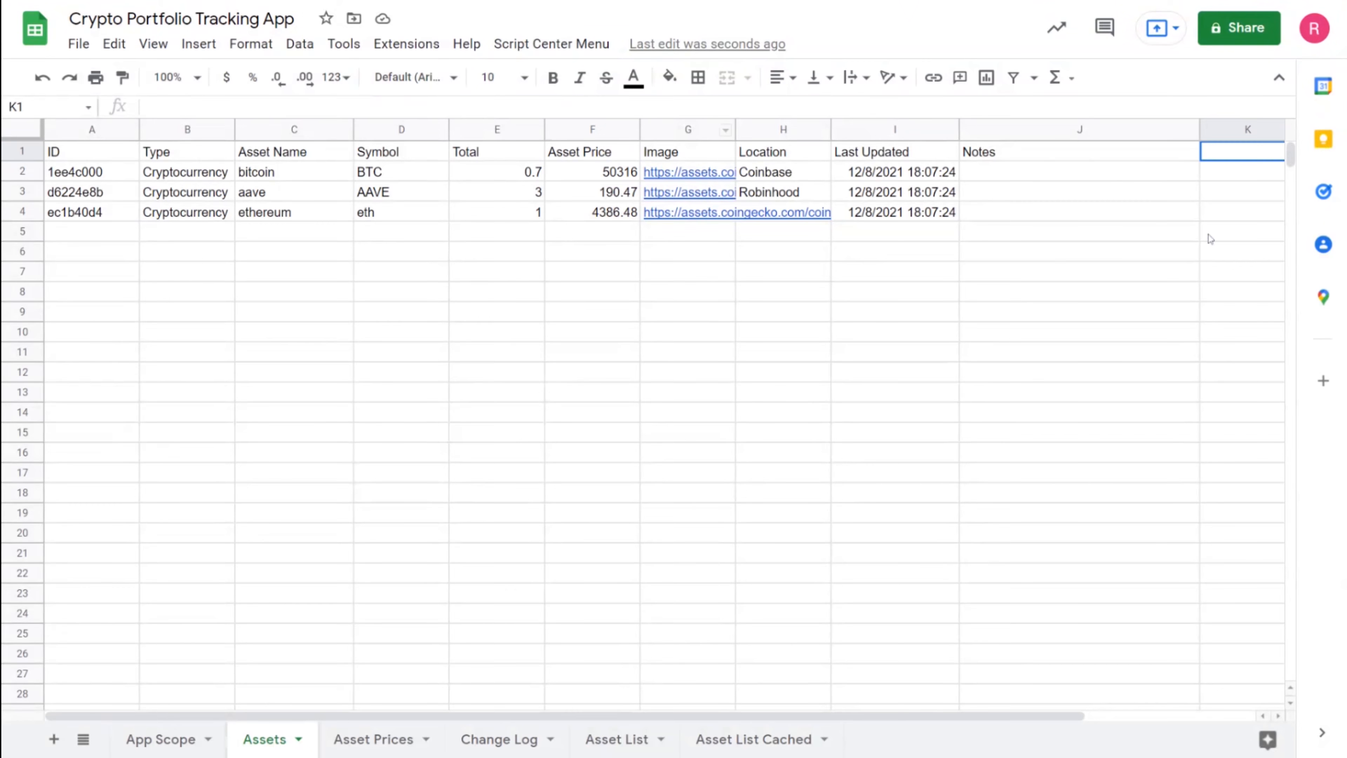
{"action": "scroll", "coordinate": [959, 711], "scroll_direction": "right", "scroll_amount": 2}
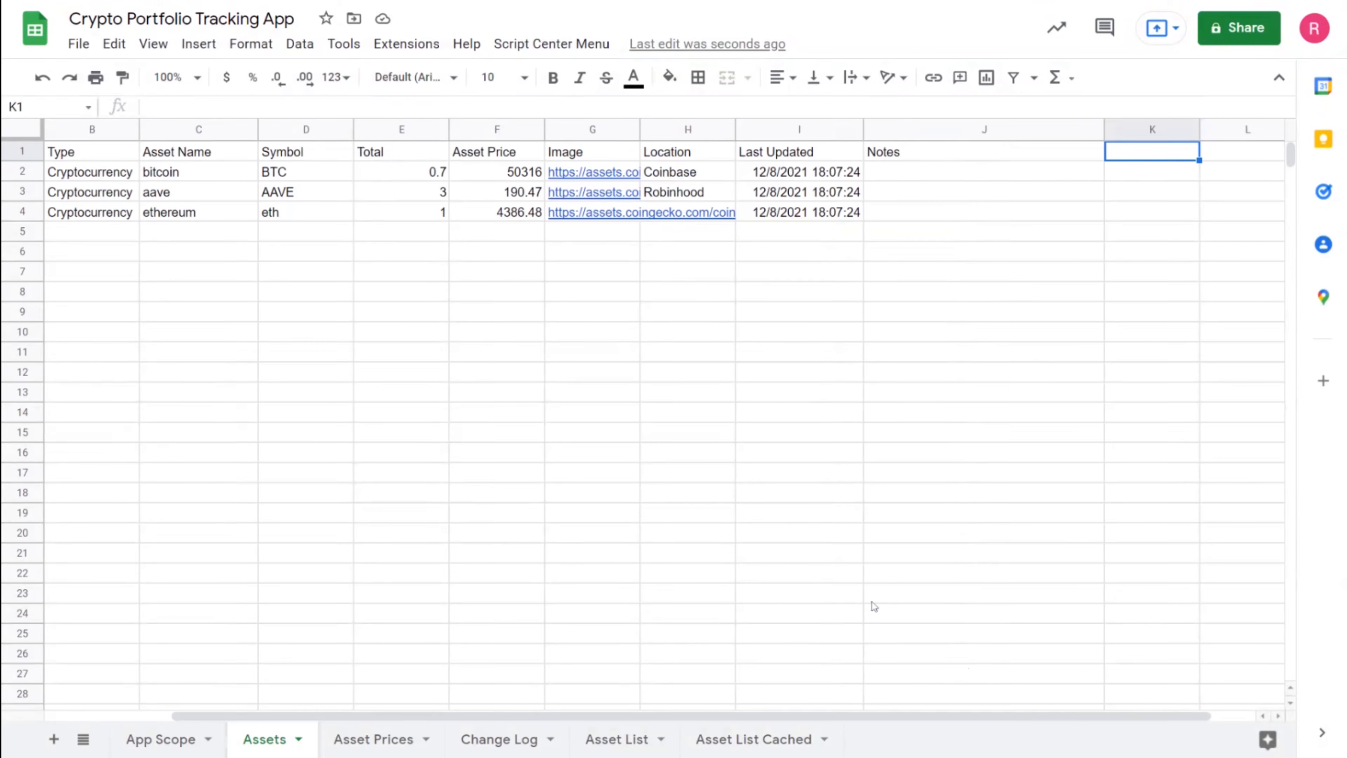
{"action": "type", "text": "2"}
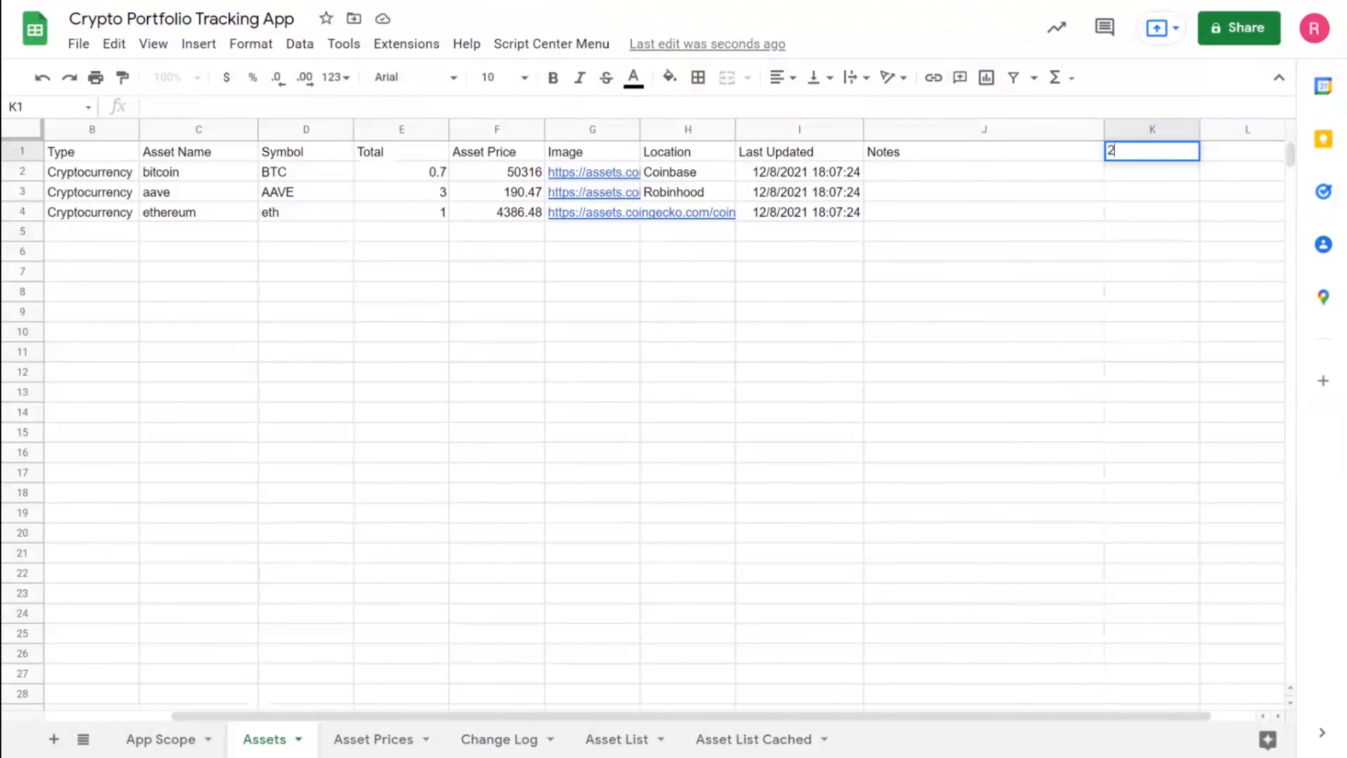
{"action": "type", "text": "4 Hr Price Change"}
{"action": "key", "text": "Return"}
{"action": "key", "text": "ctrl+Tab"}
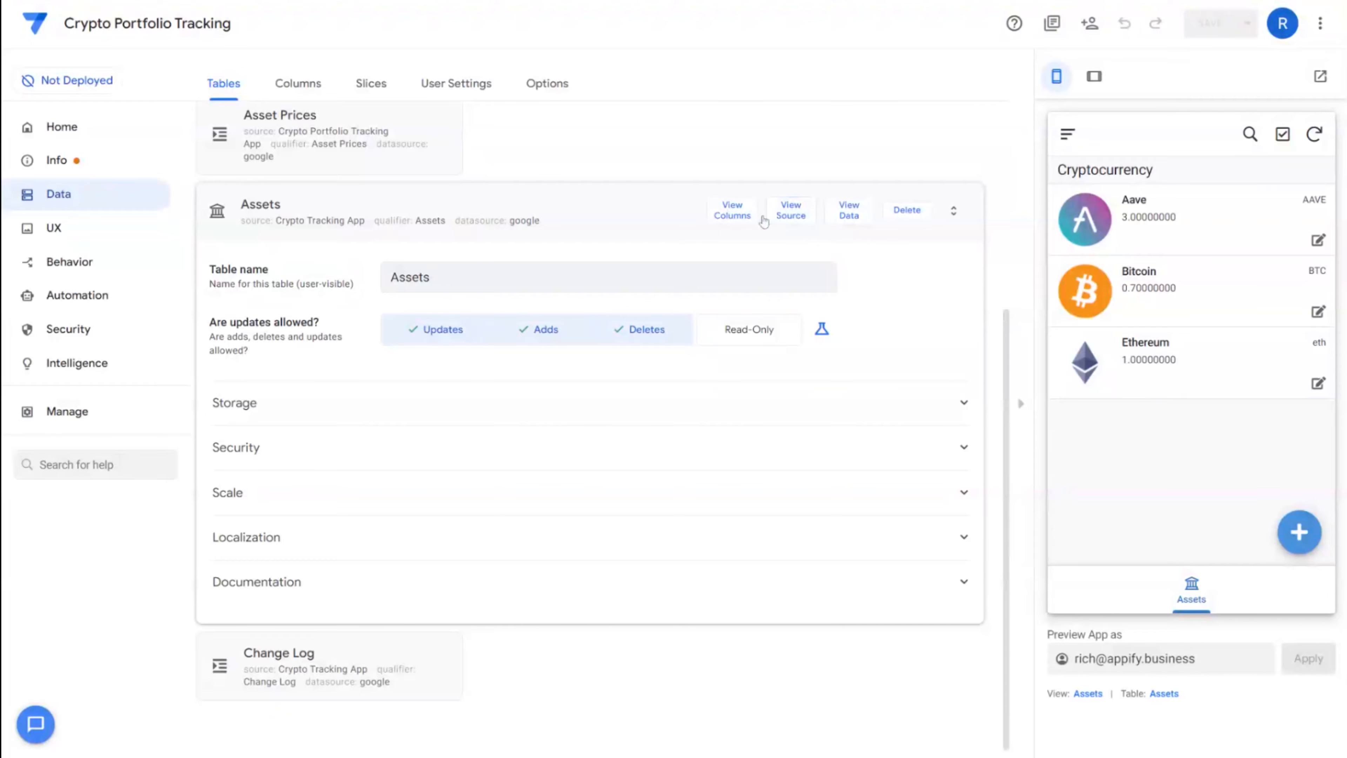
Regenerate the Assets table structure so the 24 Hr Price Change column appears
{"action": "left_click", "coordinate": [740, 218]}
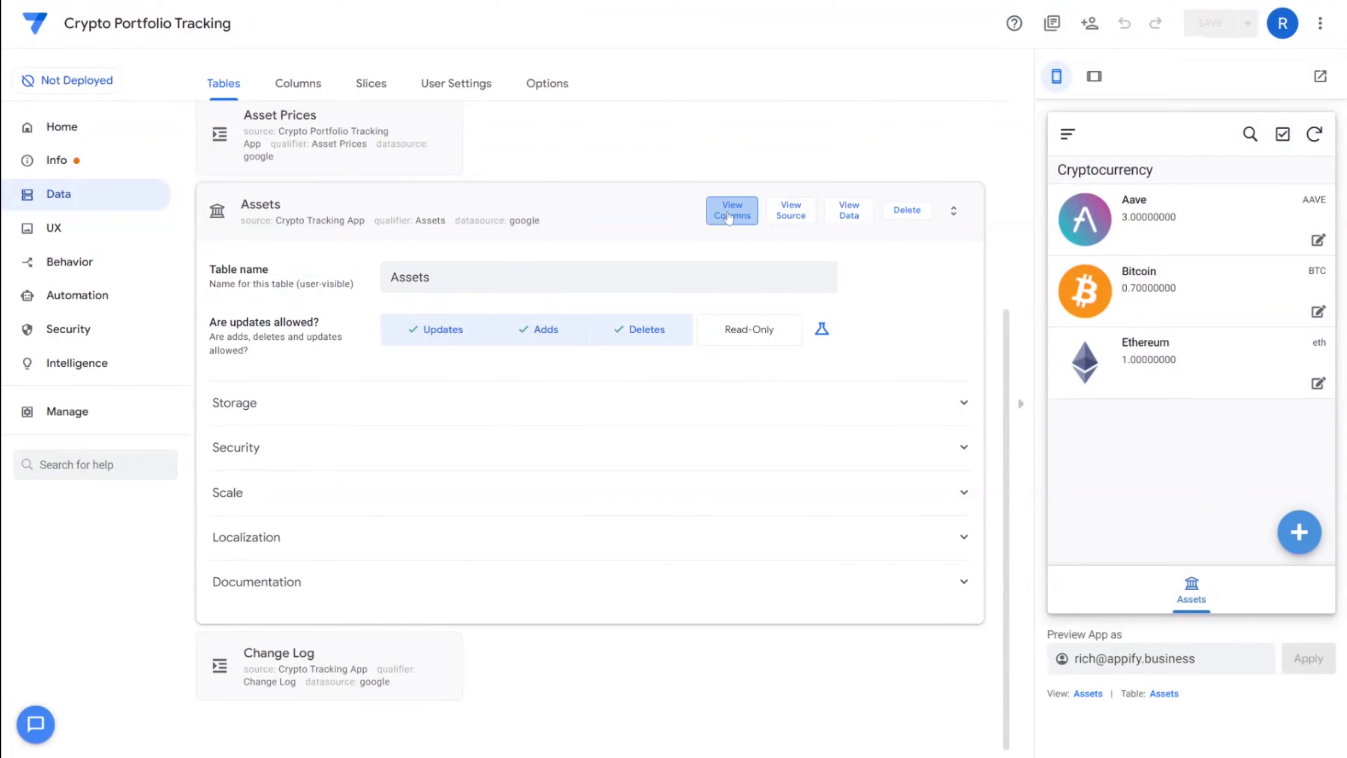
{"action": "left_click", "coordinate": [899, 136]}
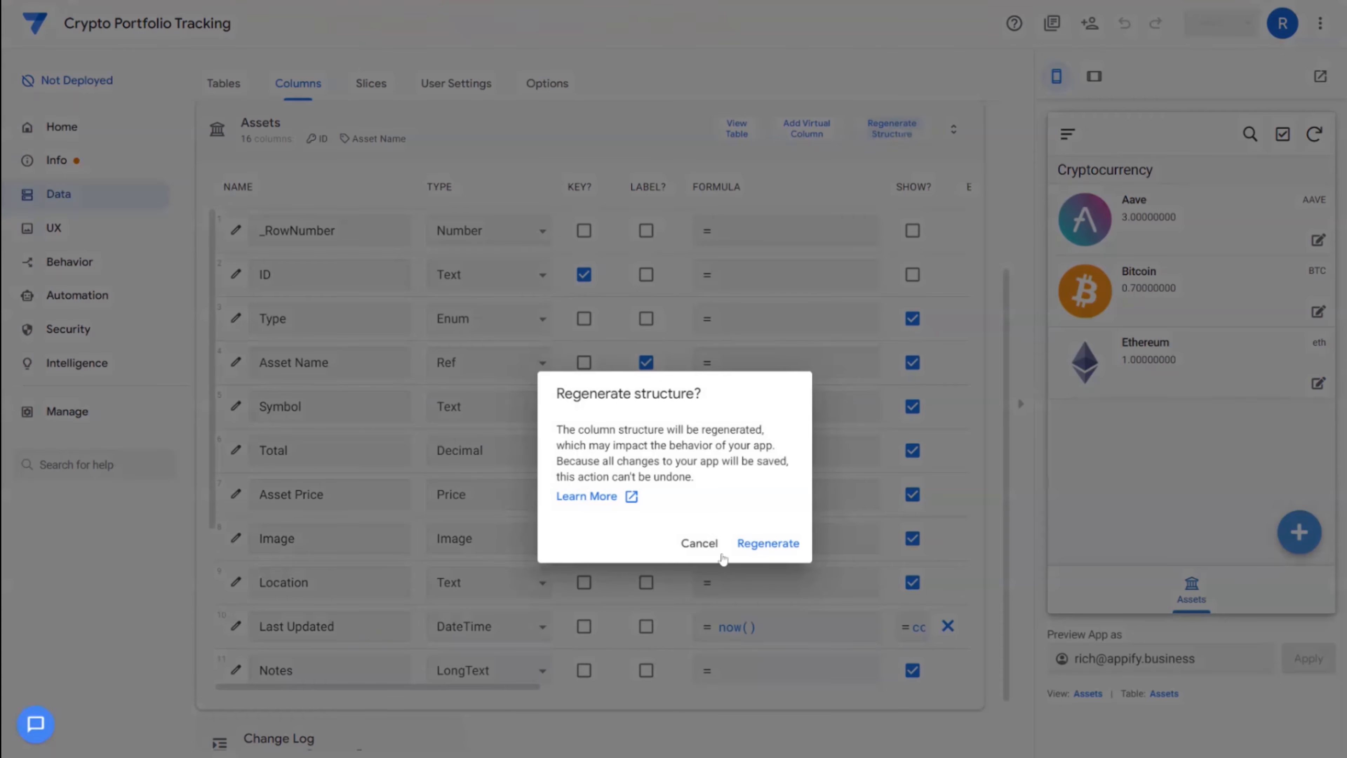
{"action": "left_click", "coordinate": [767, 543]}
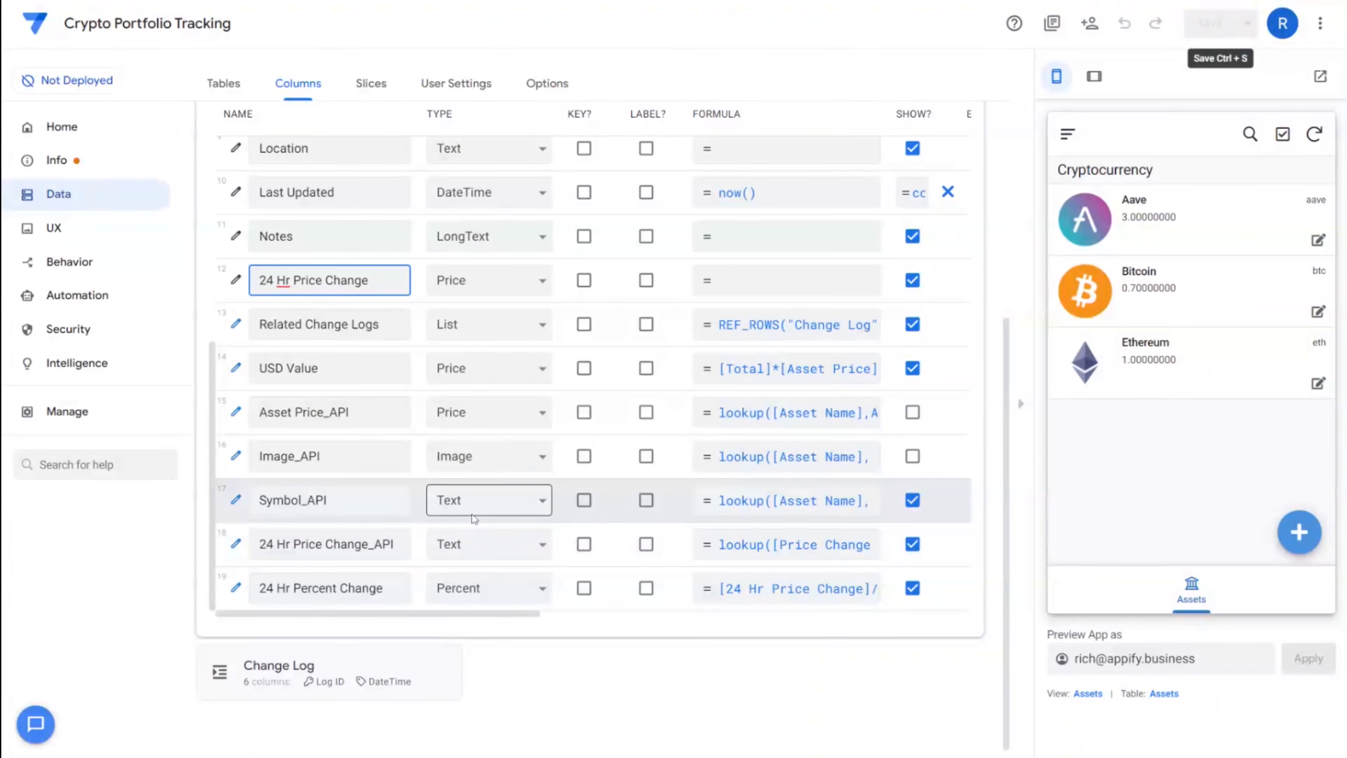
{"action": "left_click_drag", "start_coordinate": [259, 544], "coordinate": [396, 543]}
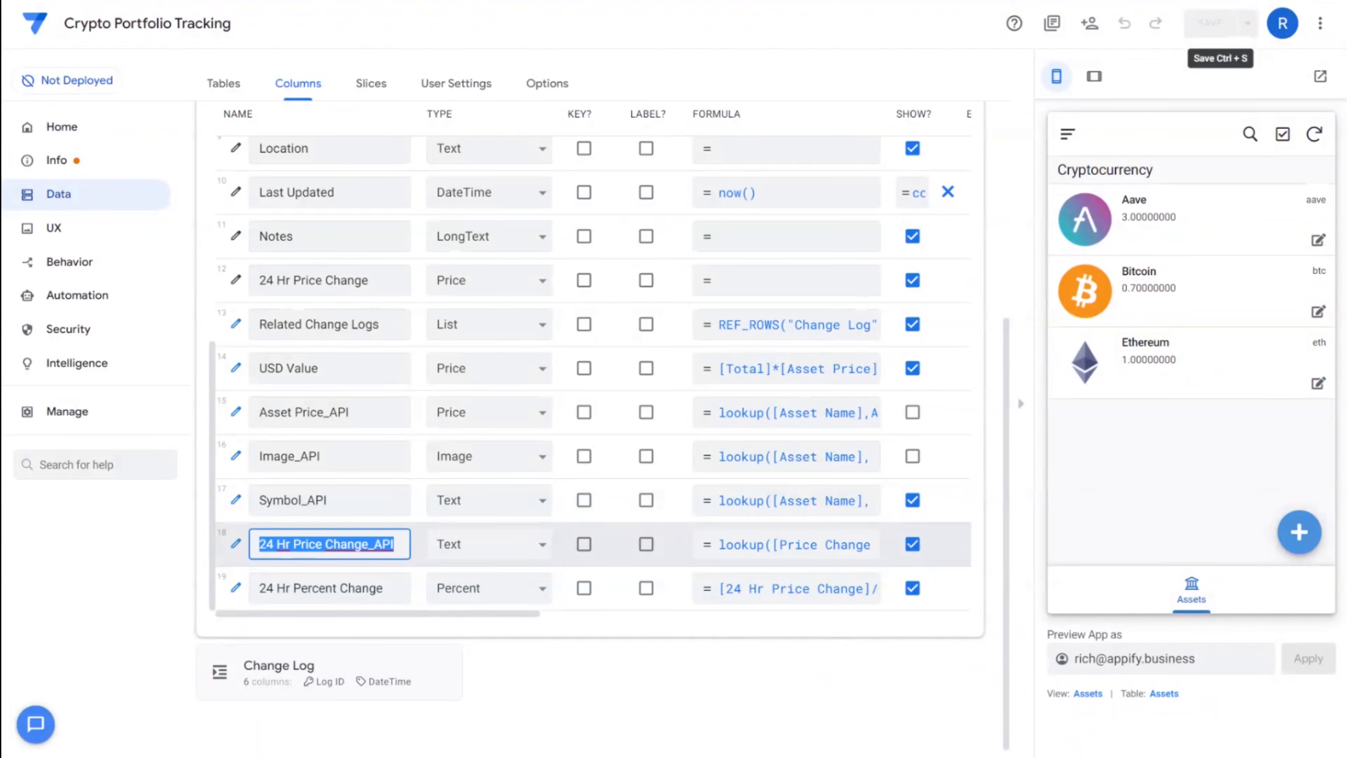
{"action": "left_click", "coordinate": [787, 550]}
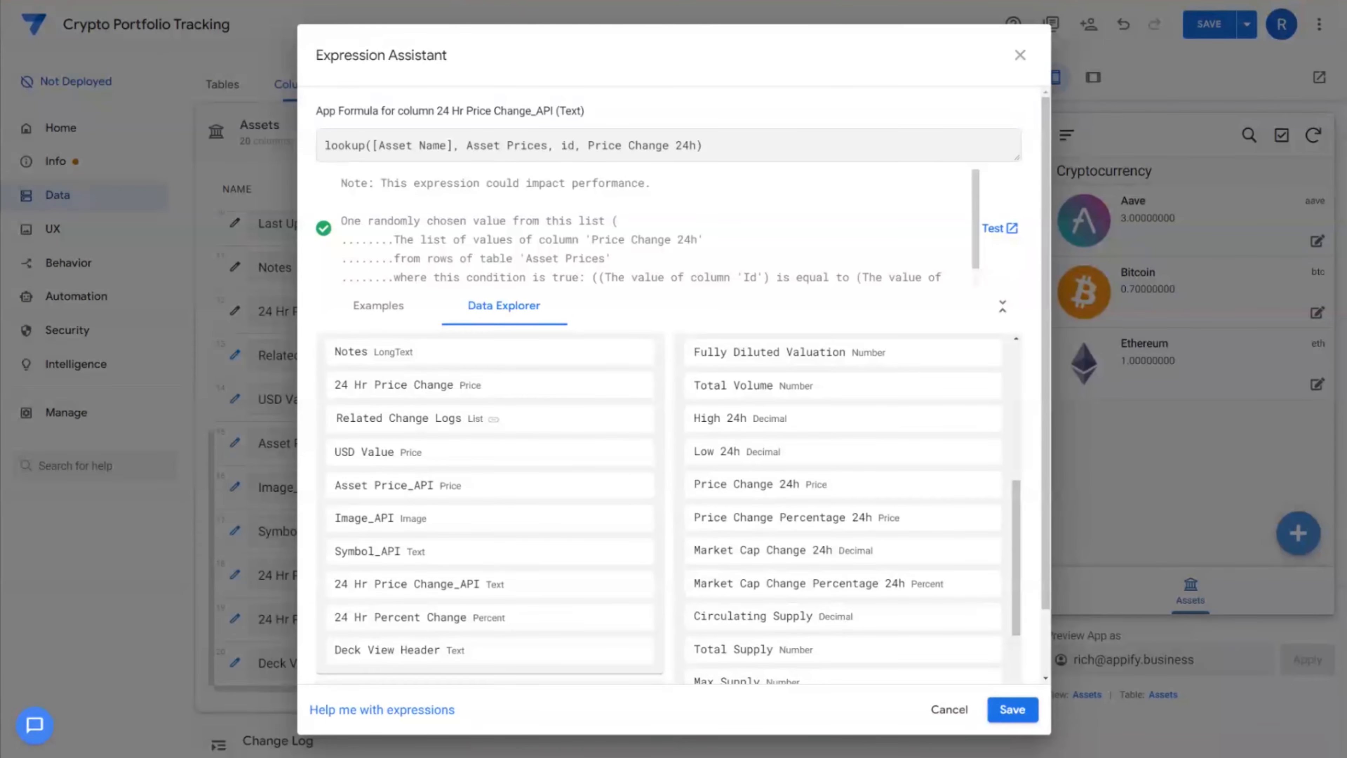
{"action": "mouse_move", "coordinate": [324, 144]}
{"action": "left_mouse_down"}
{"action": "mouse_move", "coordinate": [699, 144]}
{"action": "mouse_move", "coordinate": [350, 145]}
{"action": "left_mouse_up"}
{"action": "left_click", "coordinate": [348, 146]}
{"action": "left_click_drag", "start_coordinate": [324, 145], "coordinate": [454, 145]}
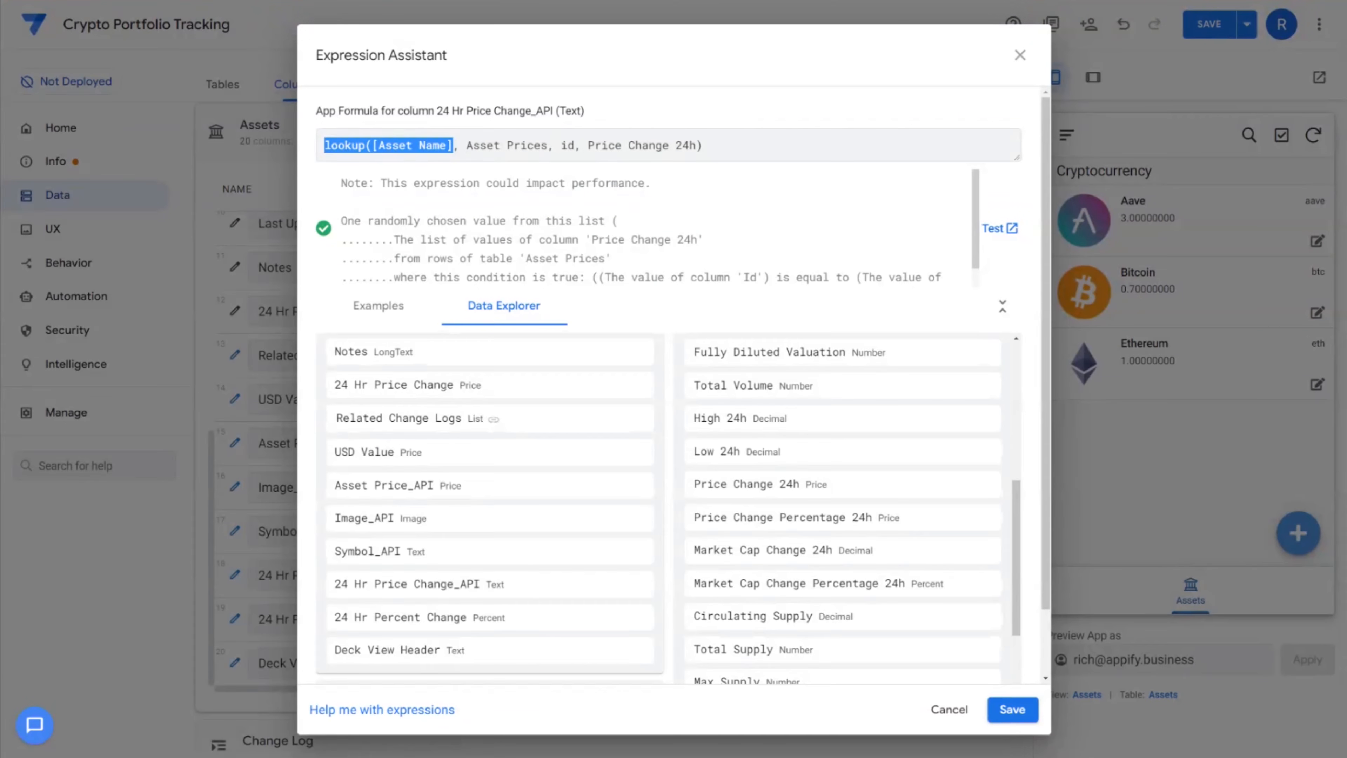
{"action": "left_click_drag", "start_coordinate": [588, 145], "coordinate": [696, 145]}
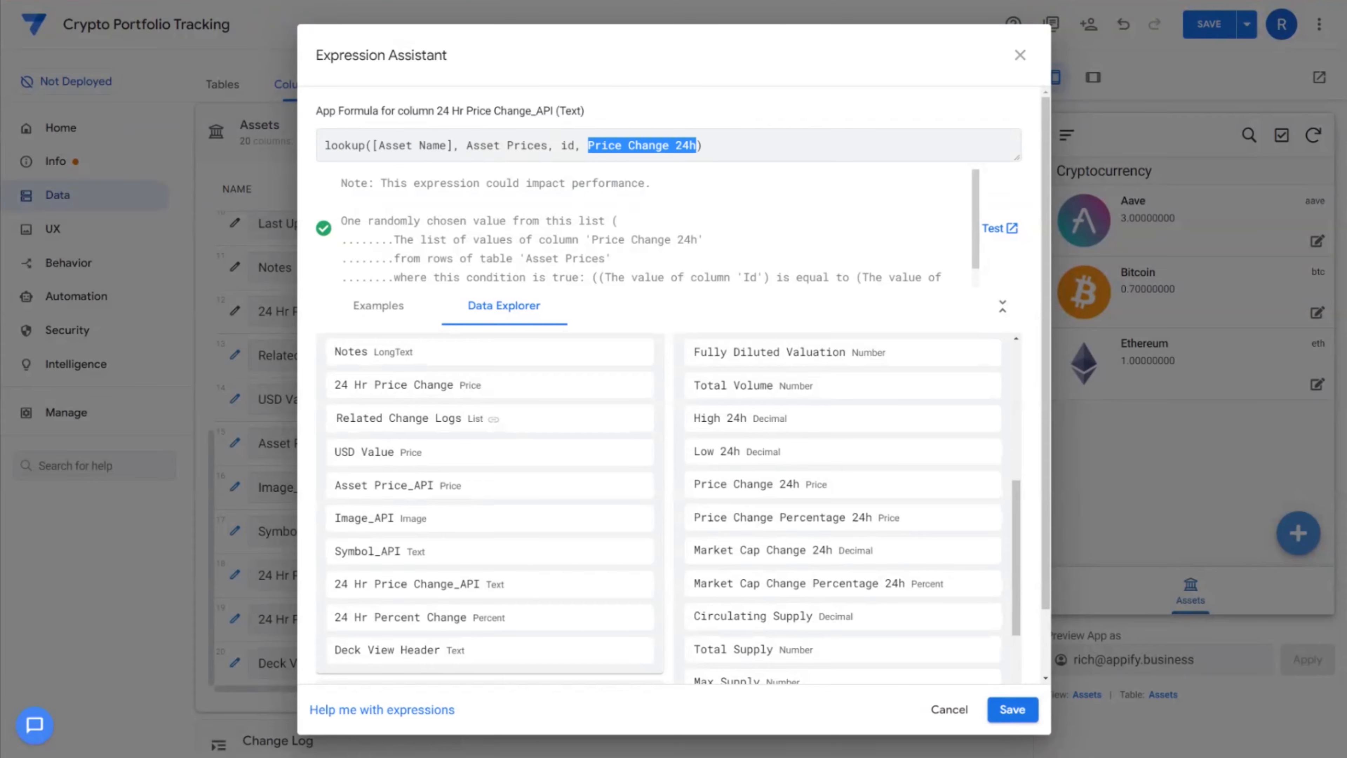
{"action": "left_click", "coordinate": [1013, 711]}
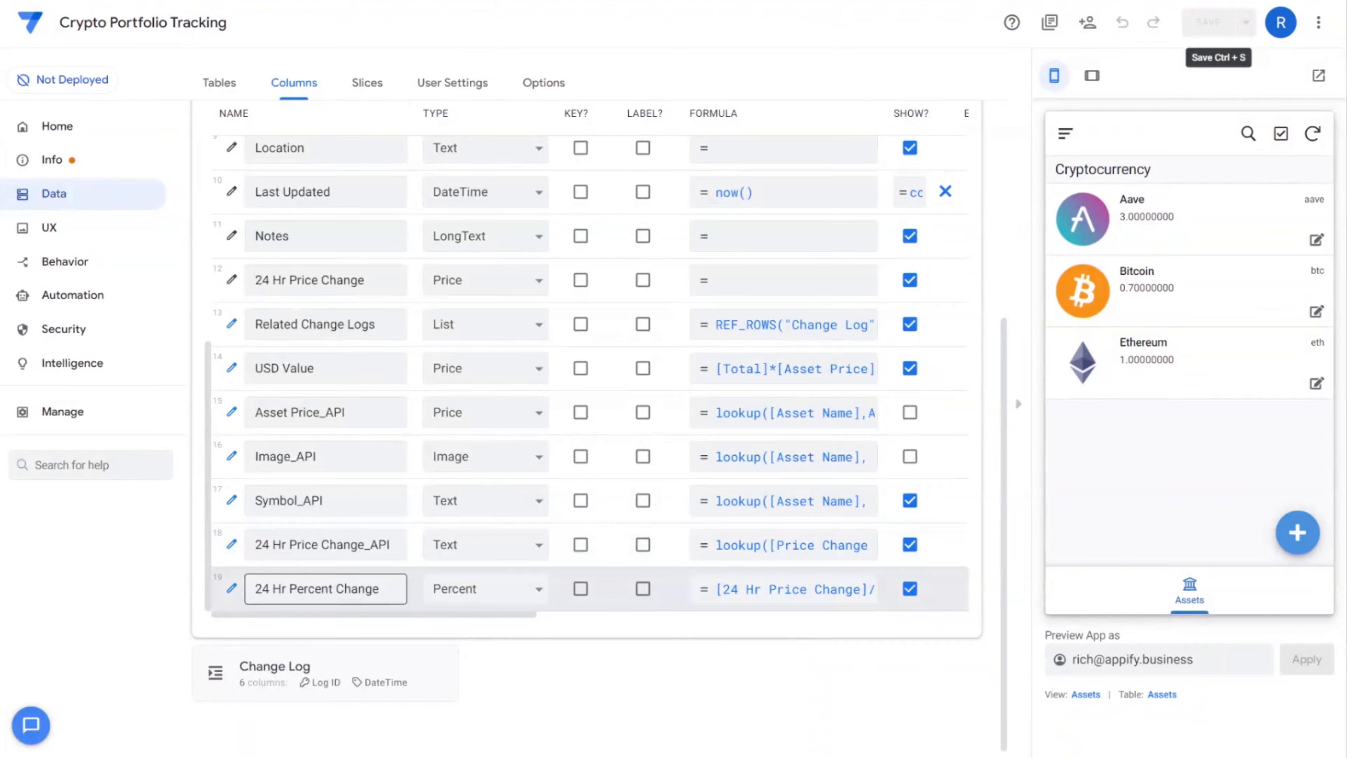
{"action": "left_click", "coordinate": [794, 592]}
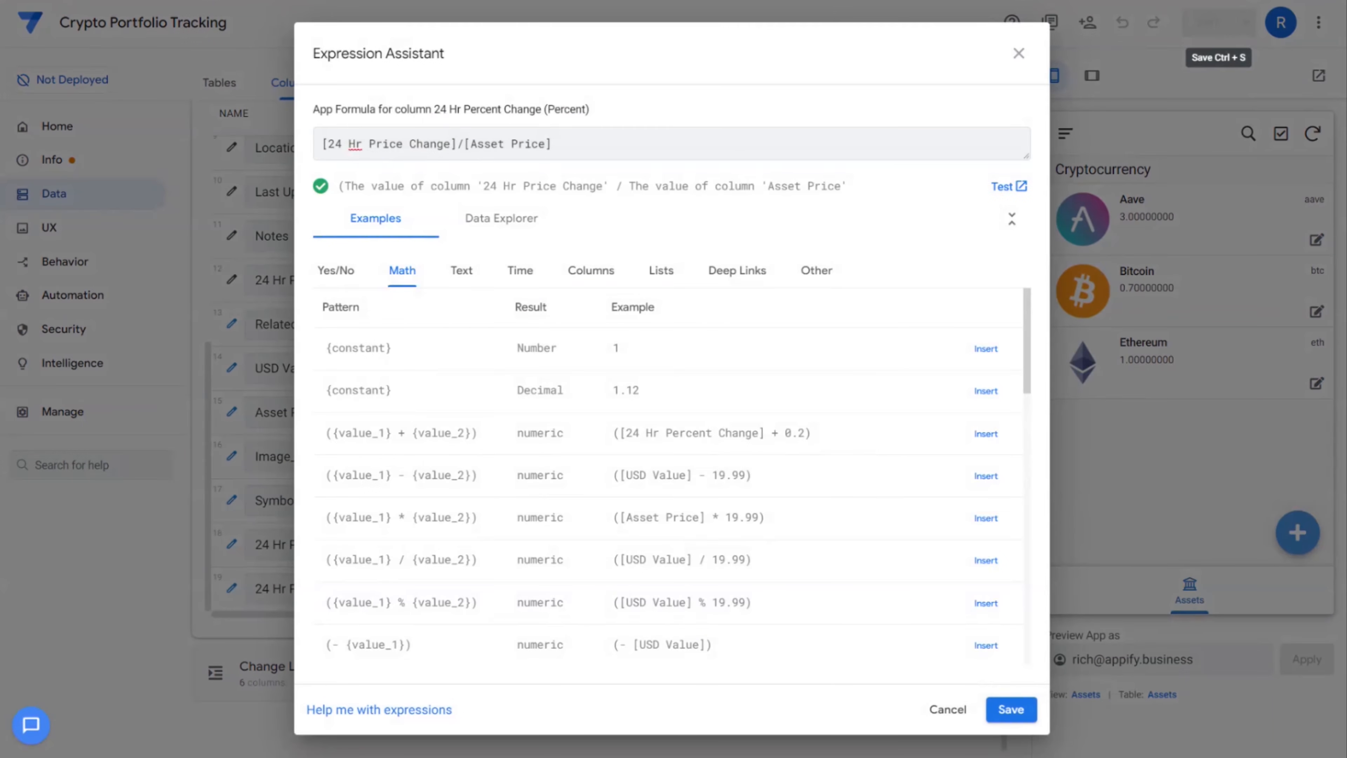
{"action": "left_click_drag", "start_coordinate": [322, 143], "coordinate": [459, 143]}
{"action": "left_click", "coordinate": [551, 143]}
{"action": "left_click", "coordinate": [1011, 710]}
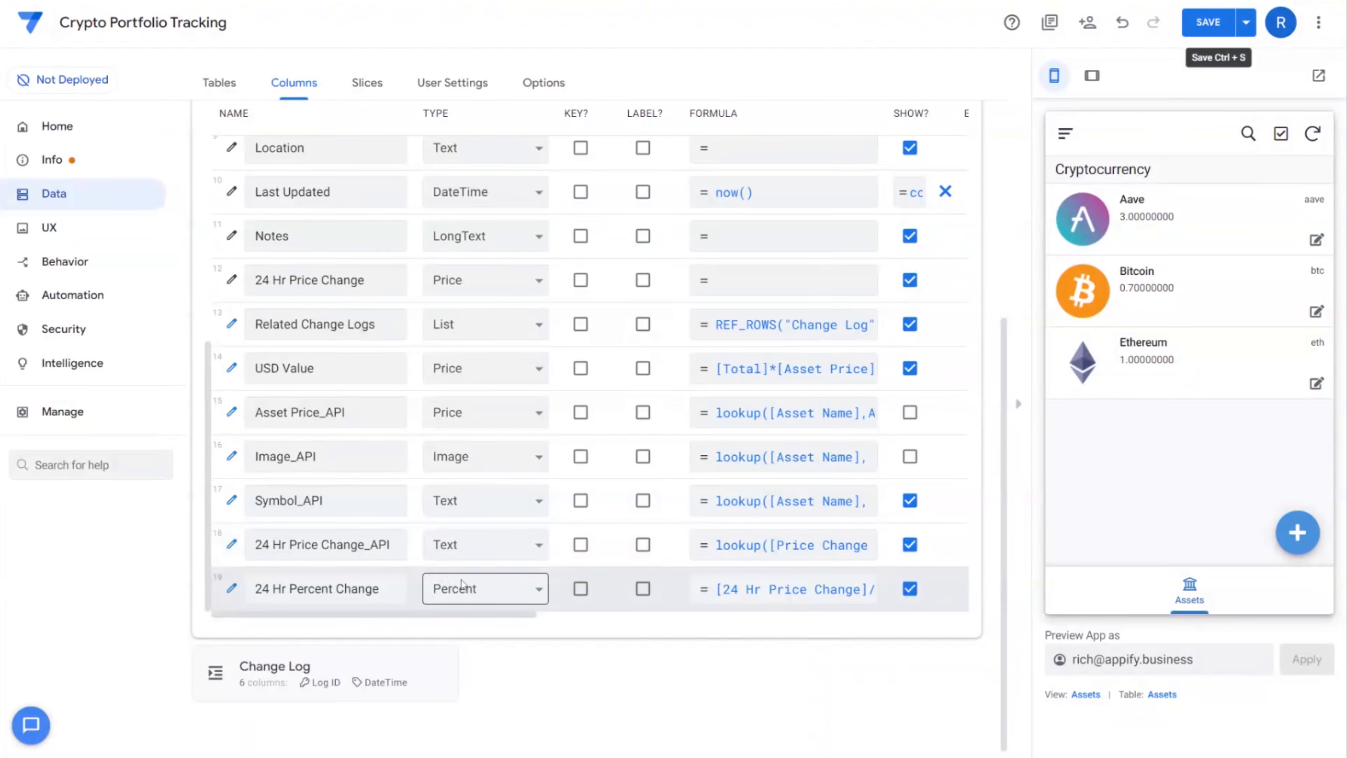
{"action": "left_click", "coordinate": [72, 297]}
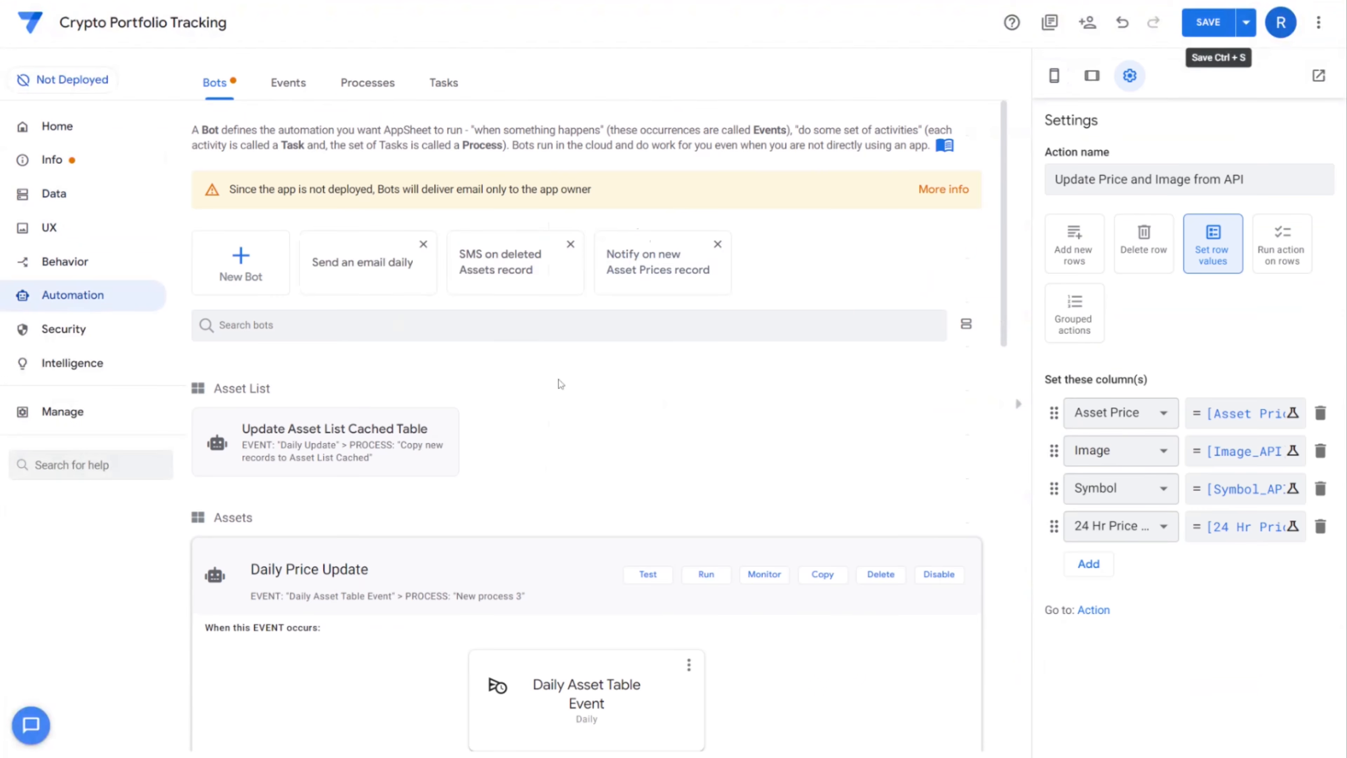
{"action": "scroll", "coordinate": [618, 412], "scroll_direction": "down", "scroll_amount": 5}
{"action": "scroll", "coordinate": [657, 390], "scroll_direction": "down", "scroll_amount": 1}
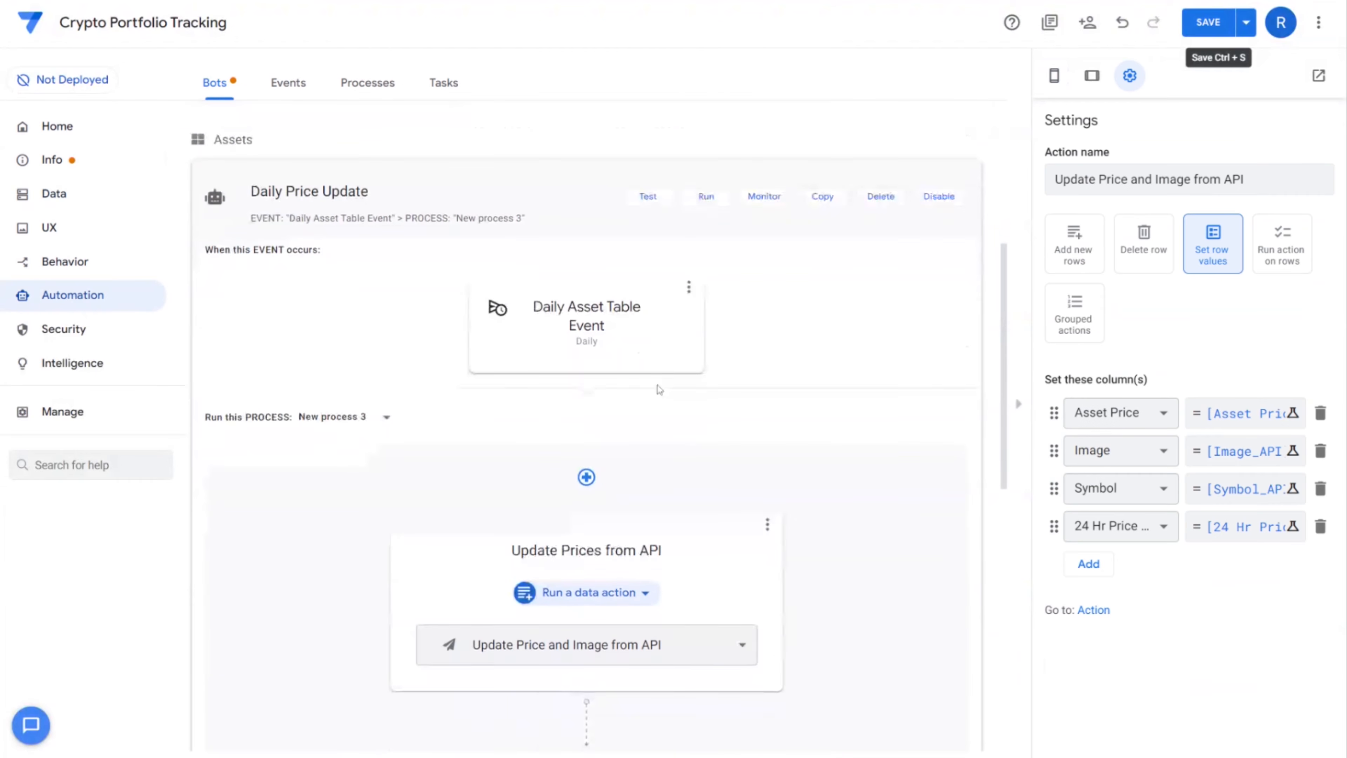
{"action": "left_click_drag", "start_coordinate": [366, 192], "coordinate": [231, 196]}
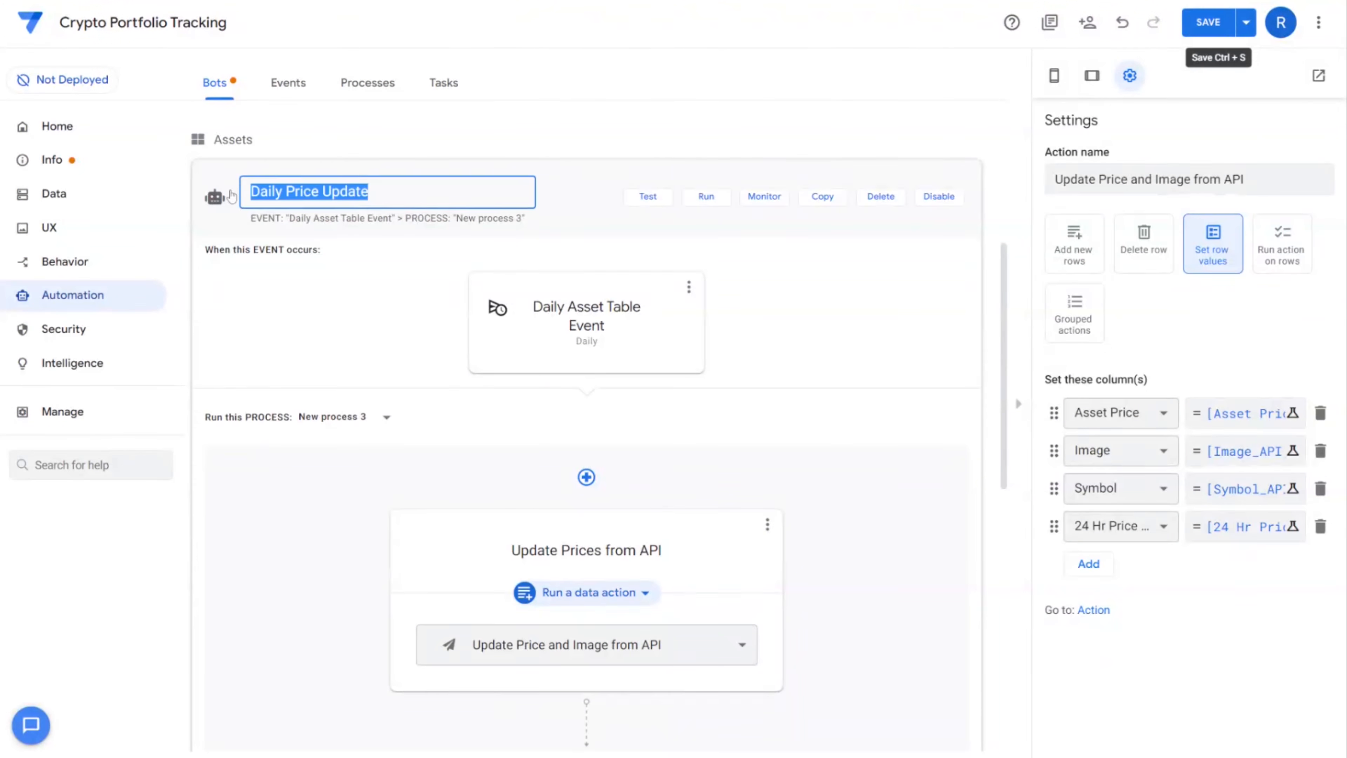
{"action": "left_click", "coordinate": [232, 196]}
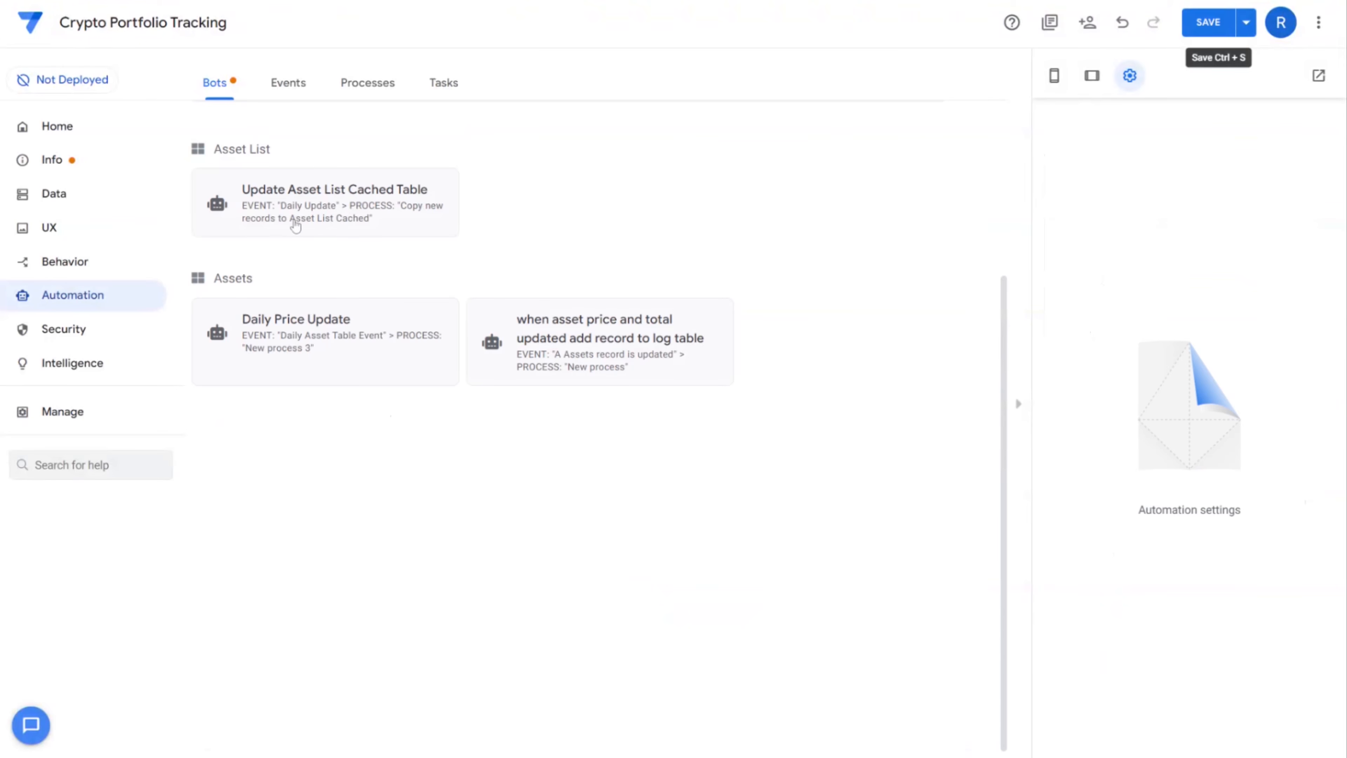
{"action": "left_click", "coordinate": [321, 350]}
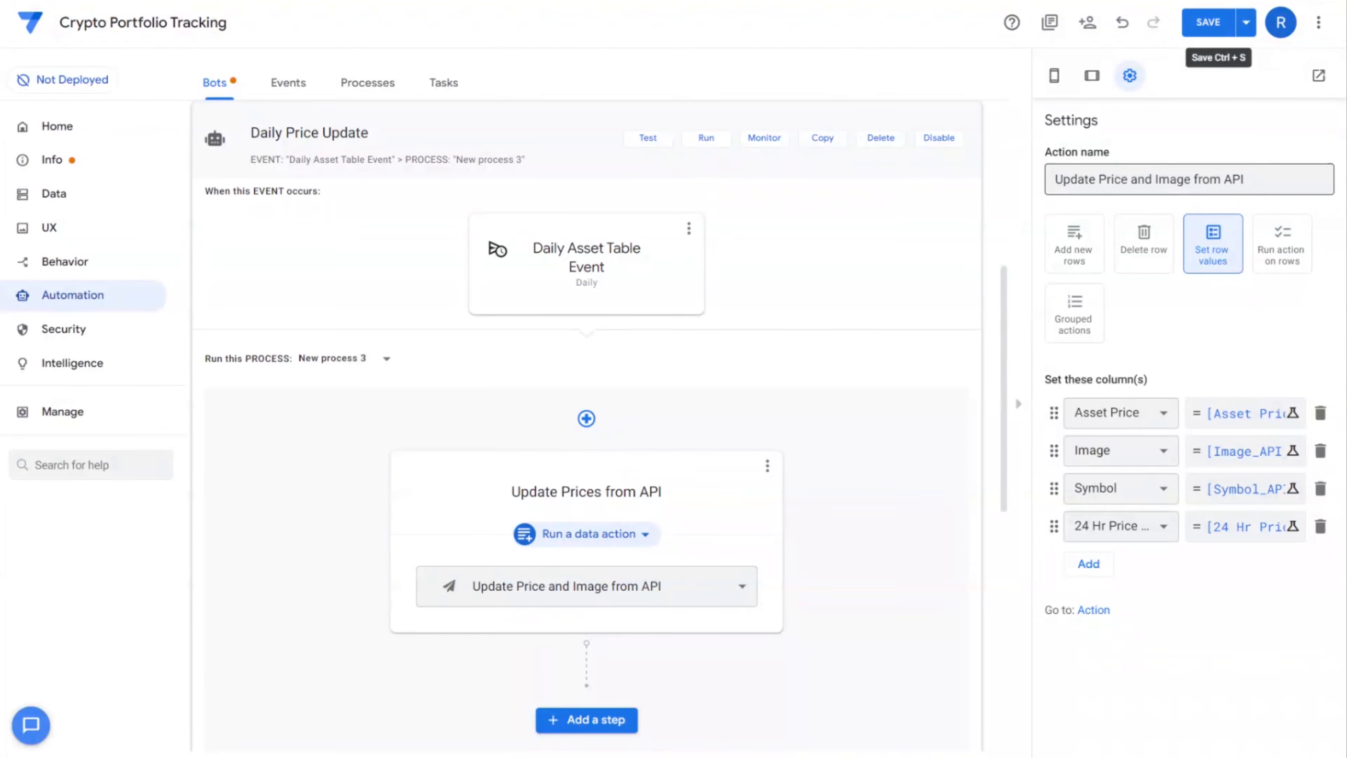
{"action": "left_click", "coordinate": [1267, 179]}
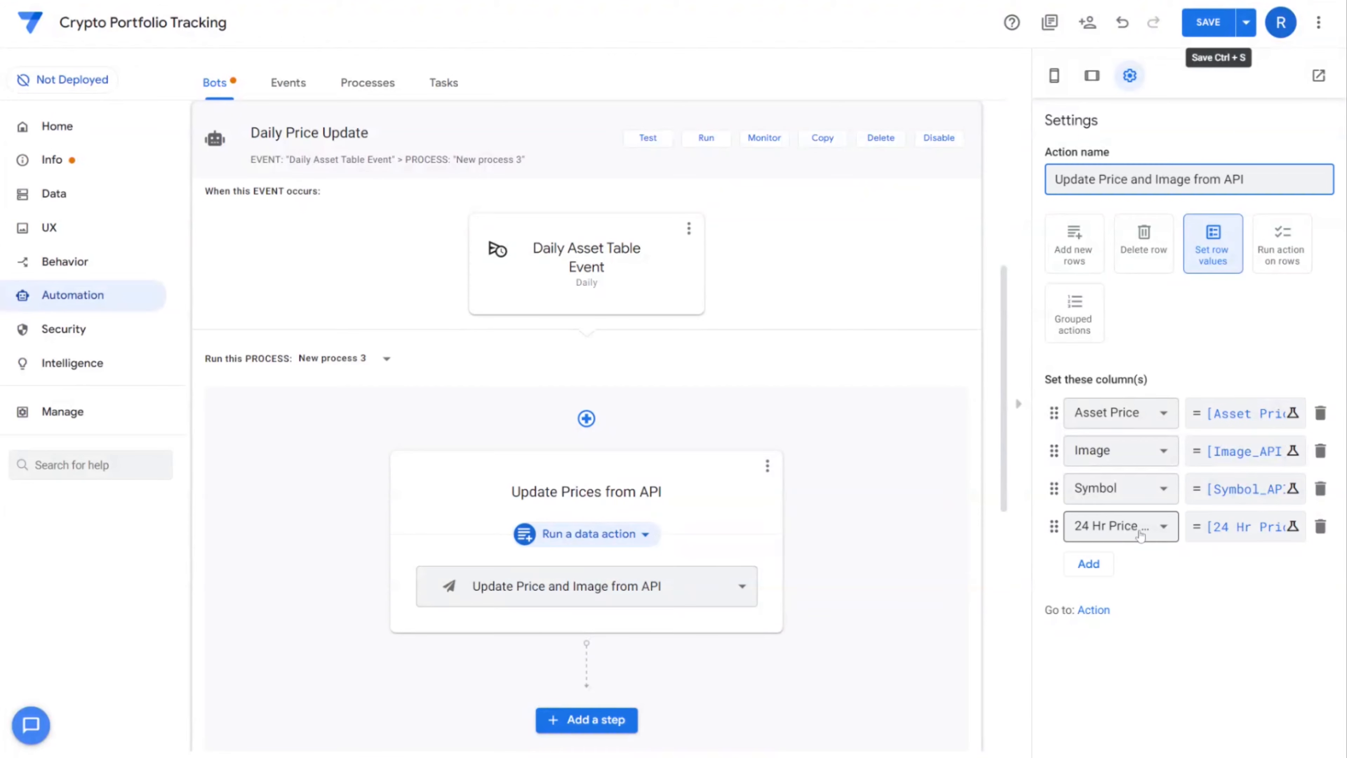
{"action": "left_click", "coordinate": [1140, 535]}
{"action": "left_click", "coordinate": [1156, 535]}
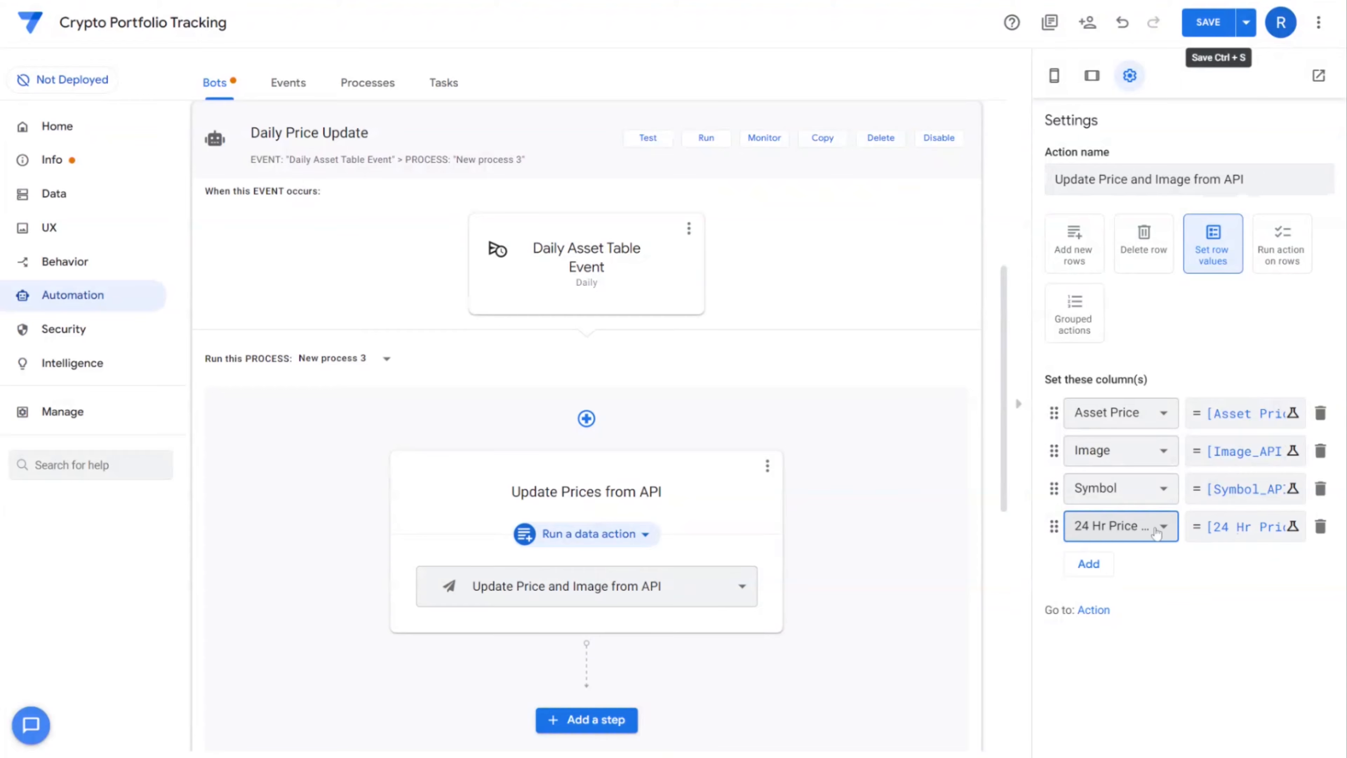
Keep the 24 Hr Price Change assignment as [24 Hr Price Change_API] and save the app
{"action": "left_click", "coordinate": [1233, 536]}
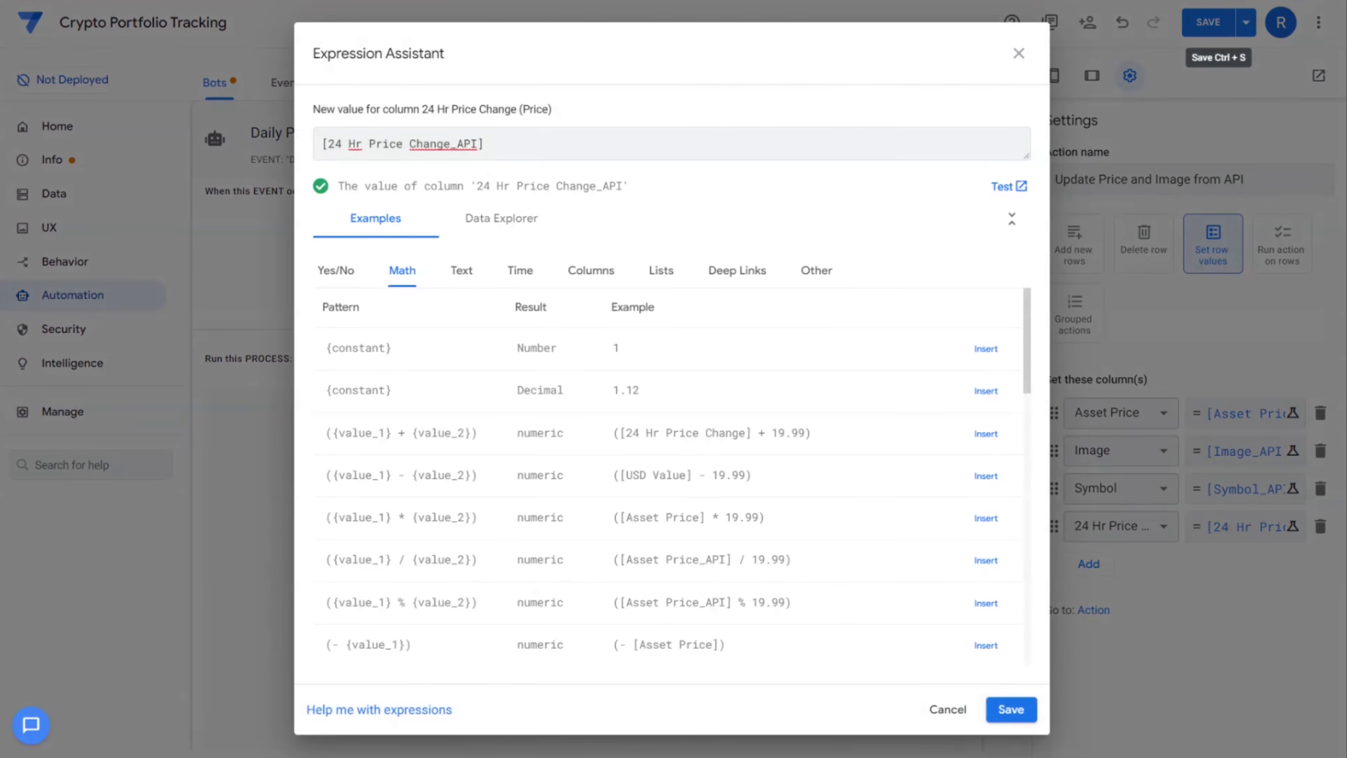
{"action": "key", "text": "ctrl+a"}
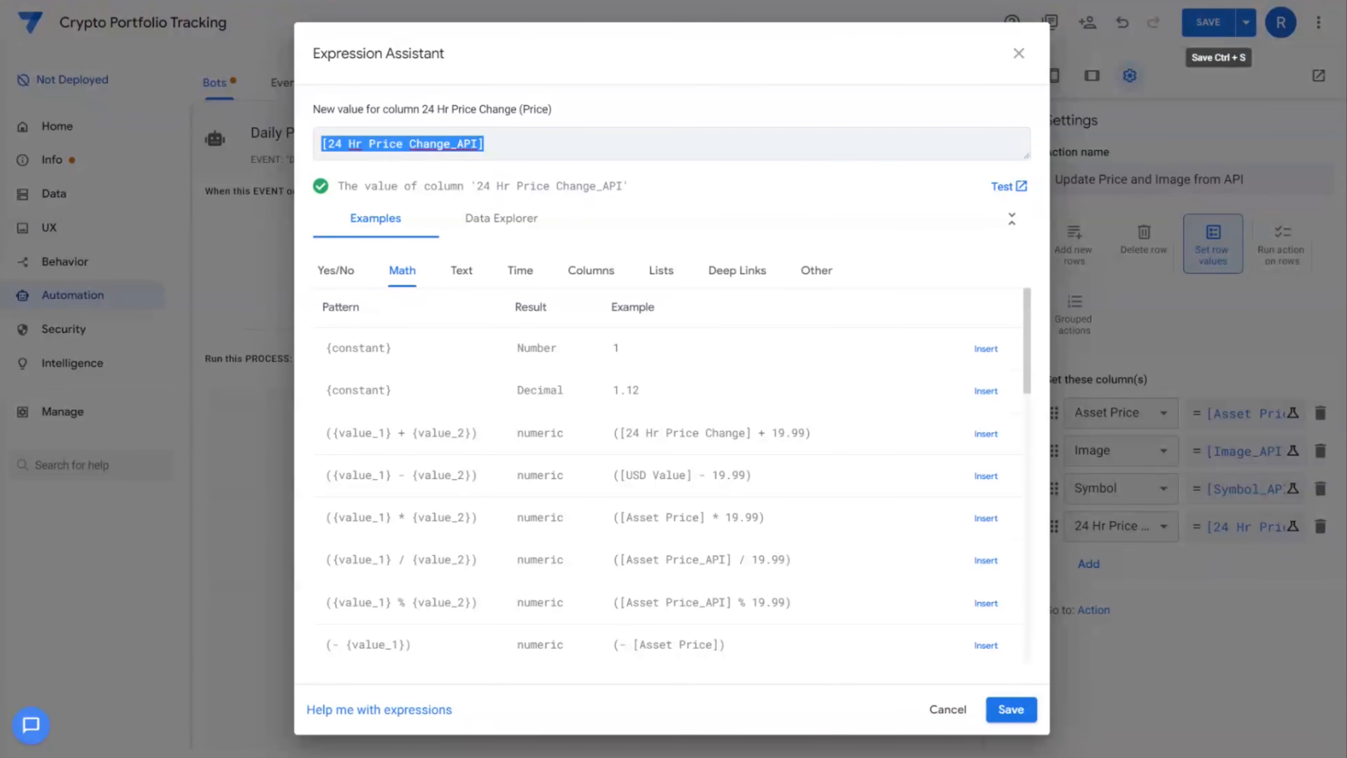
{"action": "left_click", "coordinate": [1011, 709]}
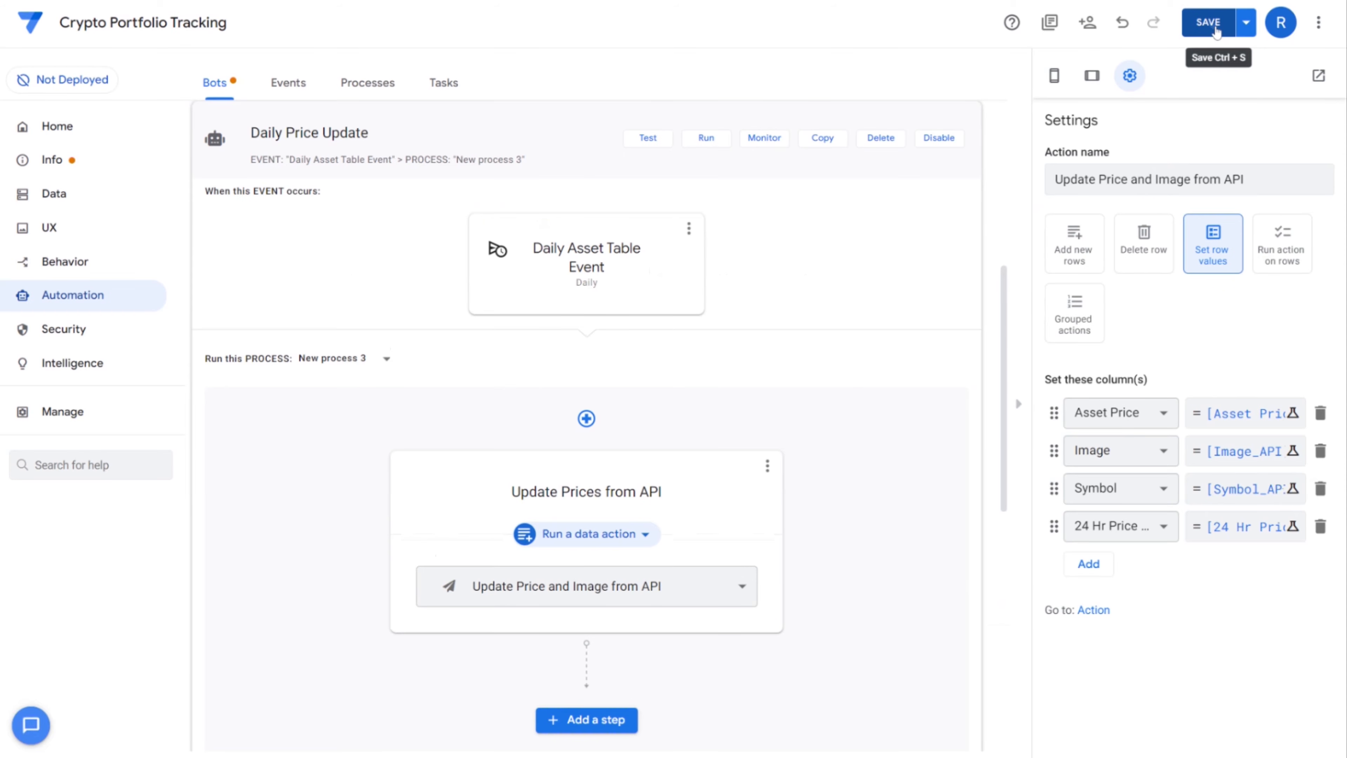
{"action": "left_click", "coordinate": [1218, 27]}
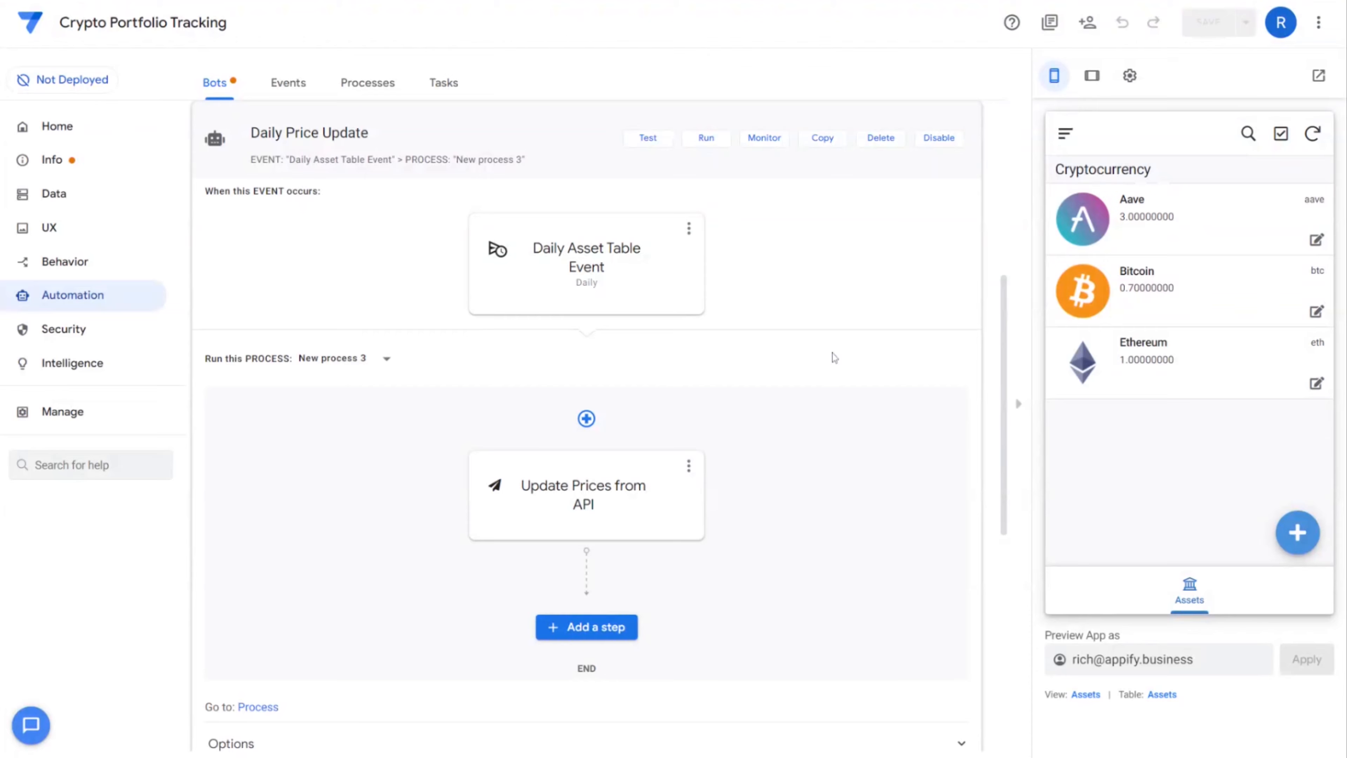
Add a virtual column named Deck View Header to the Assets table
{"action": "left_click", "coordinate": [86, 194]}
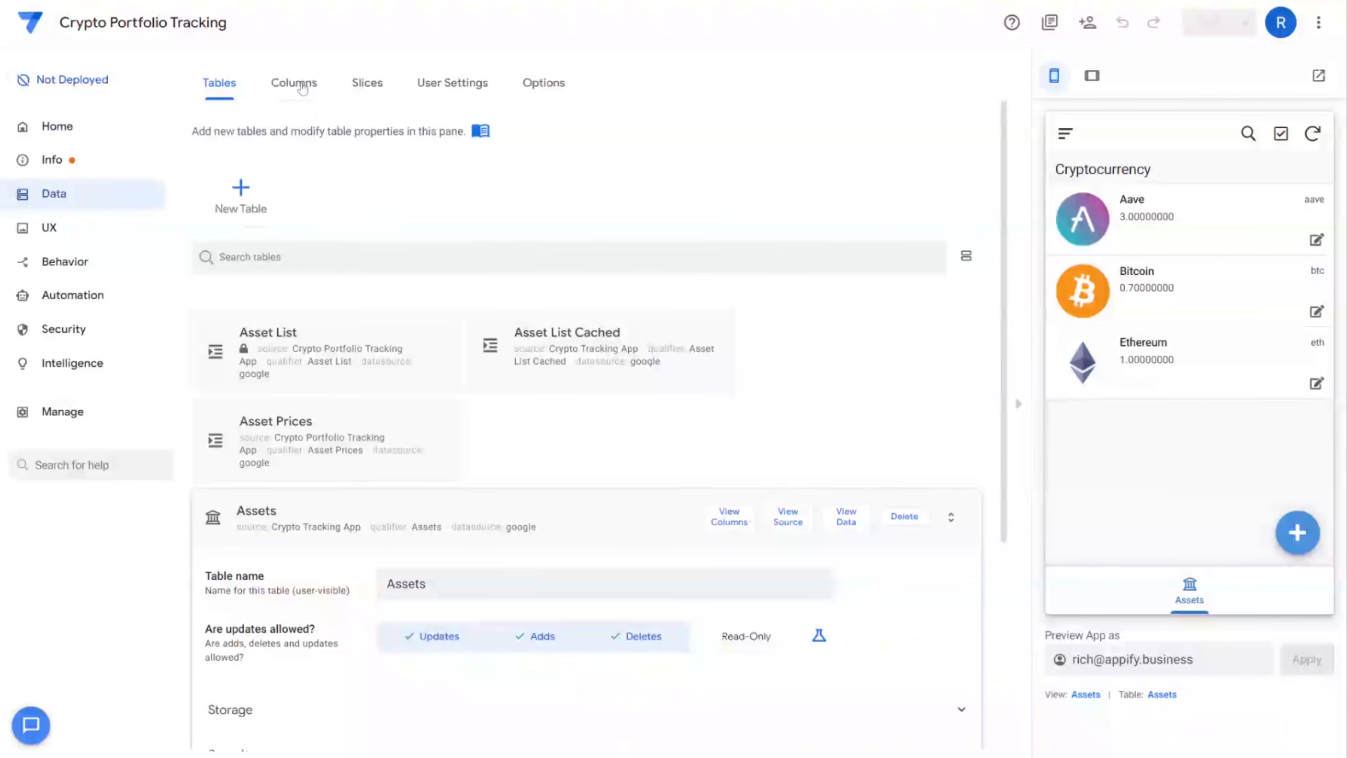
{"action": "left_click", "coordinate": [294, 83]}
{"action": "left_click", "coordinate": [812, 393]}
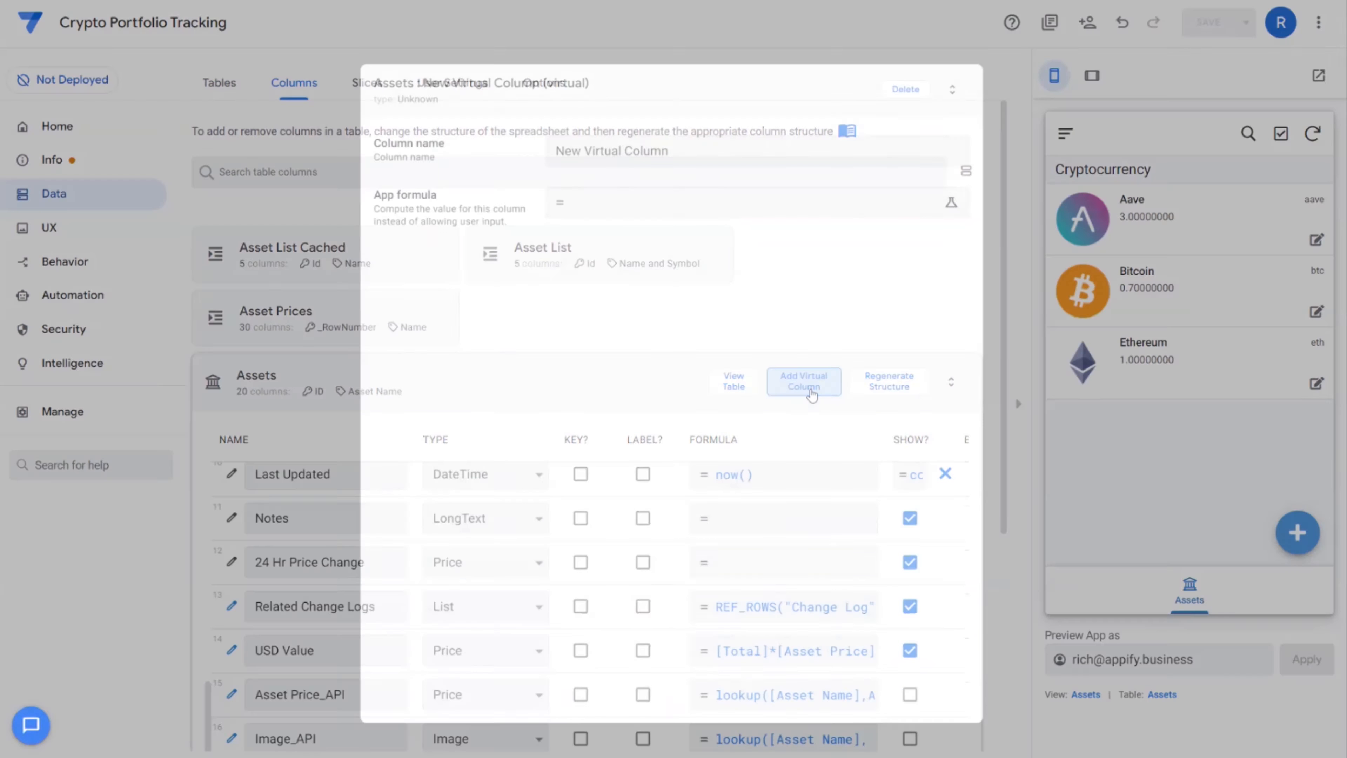
{"action": "left_click_drag", "start_coordinate": [685, 153], "coordinate": [551, 159]}
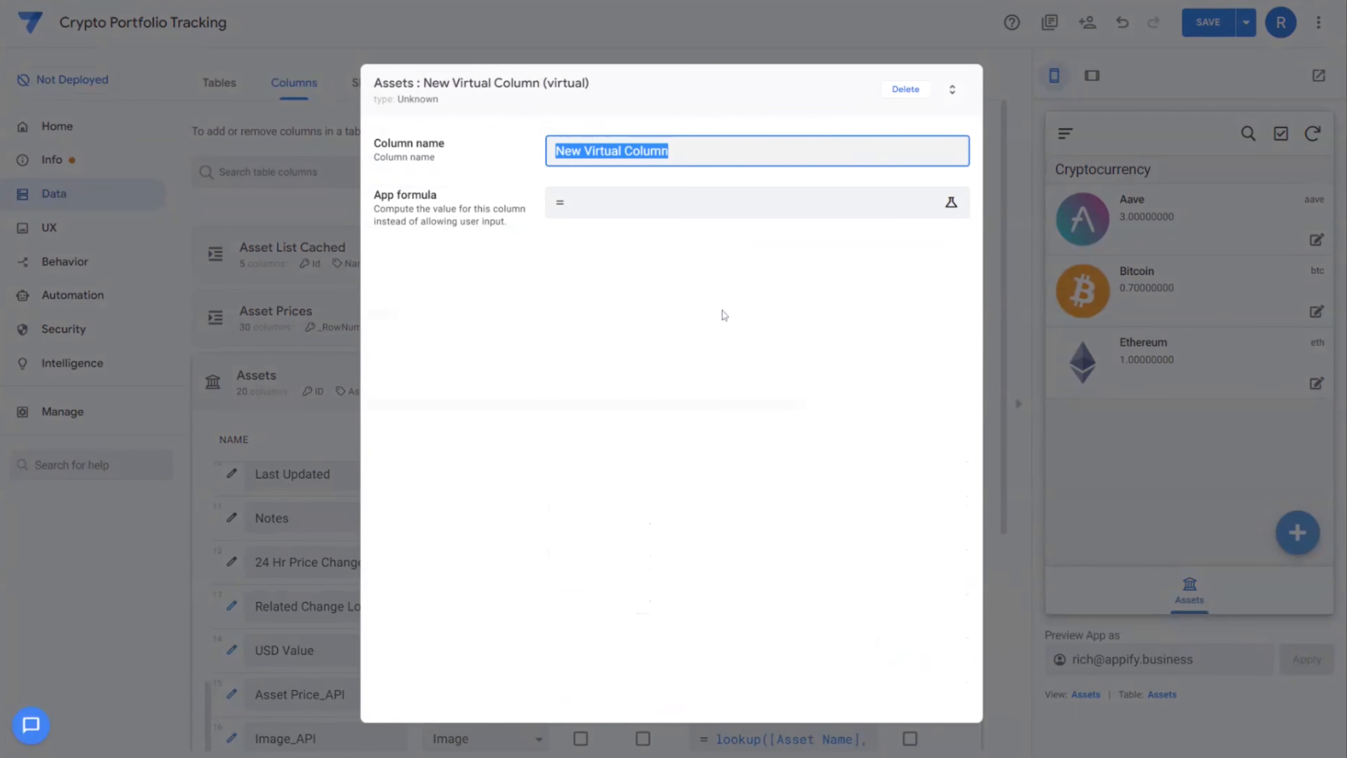
{"action": "type", "text": "Deck V"}
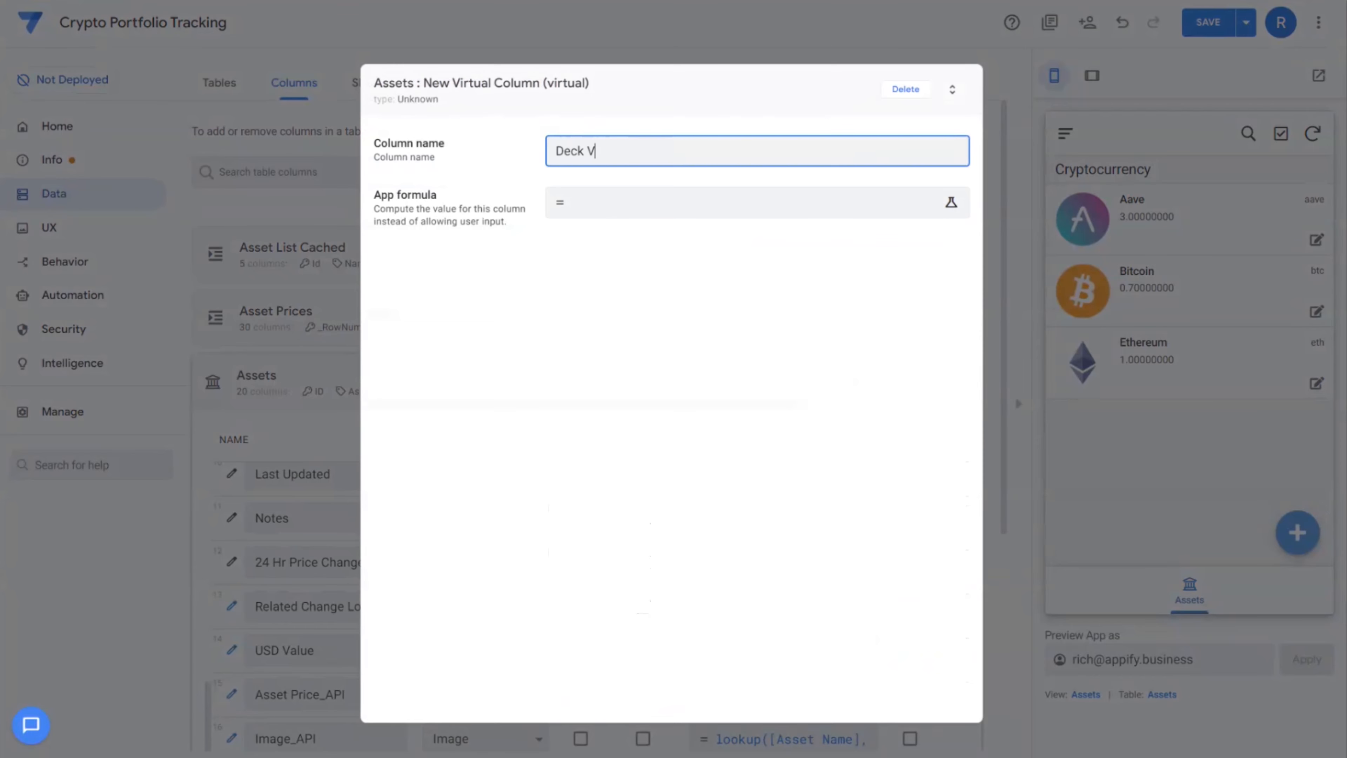
{"action": "type", "text": "iew Header"}
Build the formula [Asset Name]&" @ "&[Asset Price]&" ("&[24 Hr Price Change]
{"action": "left_click", "coordinate": [695, 228]}
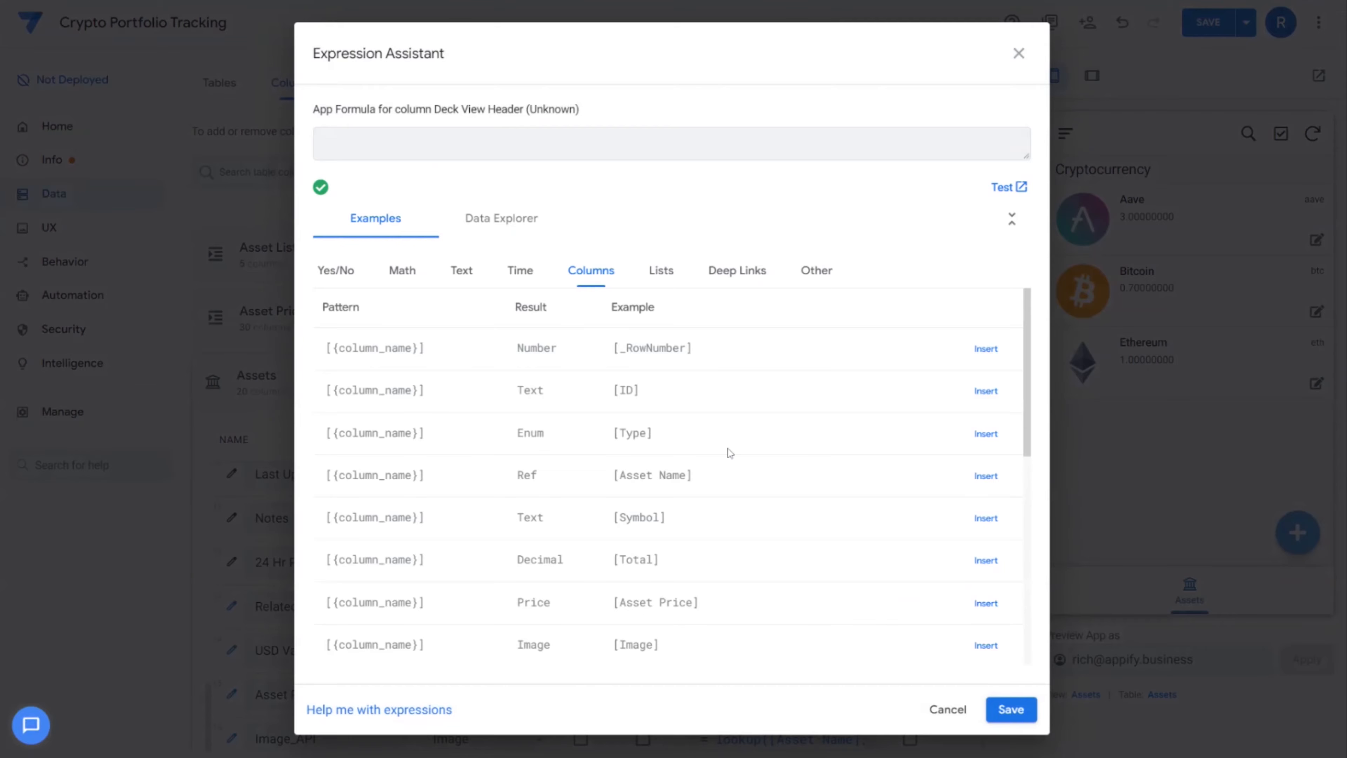
{"action": "left_click", "coordinate": [986, 476]}
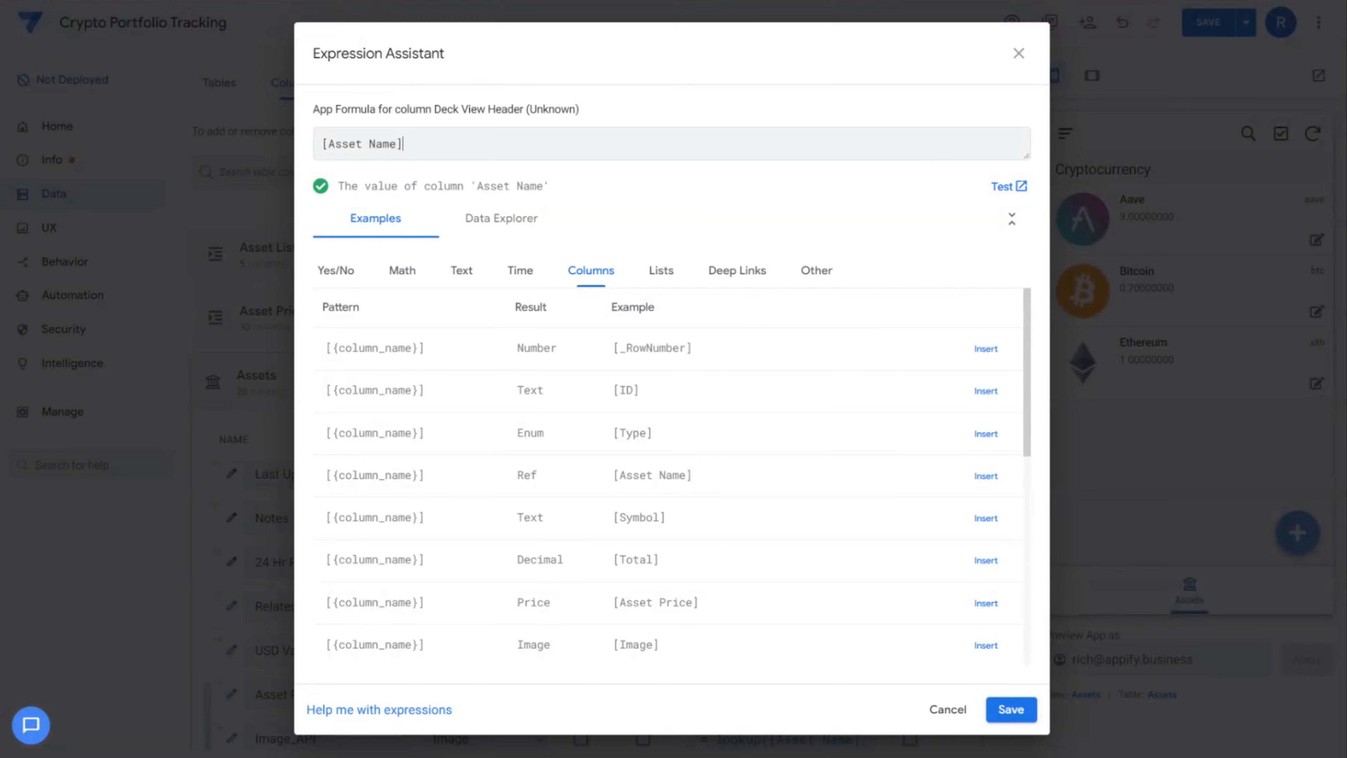
{"action": "type", "text": "&\" @"}
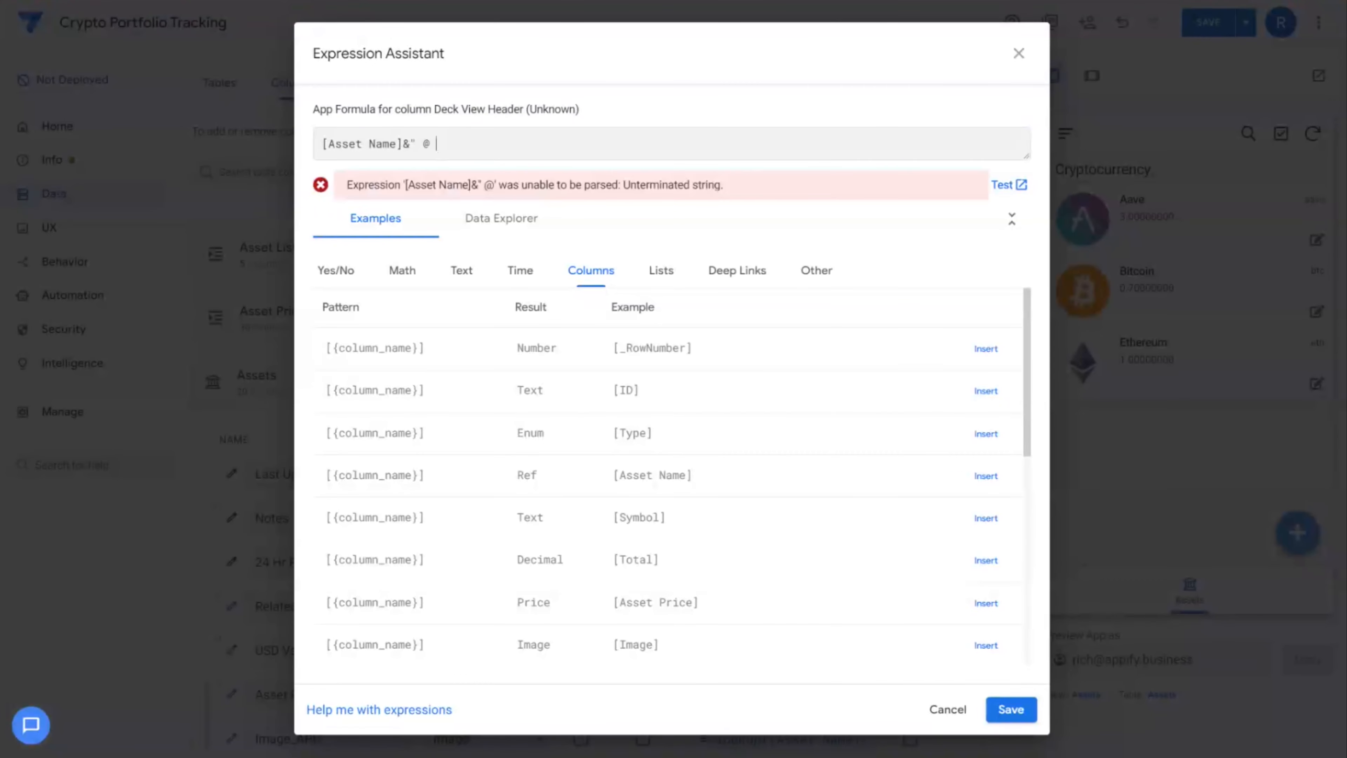
{"action": "type", "text": "\"&"}
{"action": "scroll", "coordinate": [896, 562], "scroll_direction": "down", "scroll_amount": 1}
{"action": "scroll", "coordinate": [895, 561], "scroll_direction": "down", "scroll_amount": 3}
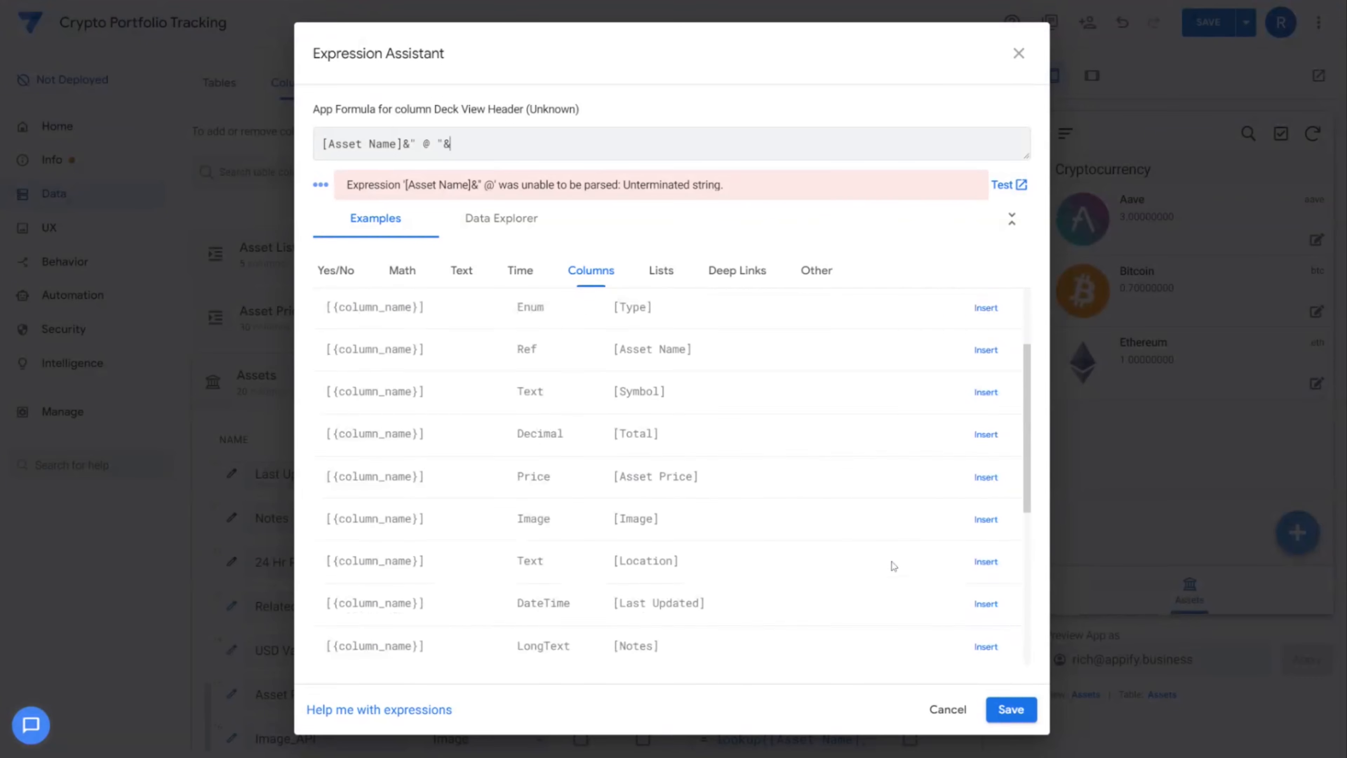
{"action": "left_click", "coordinate": [975, 447]}
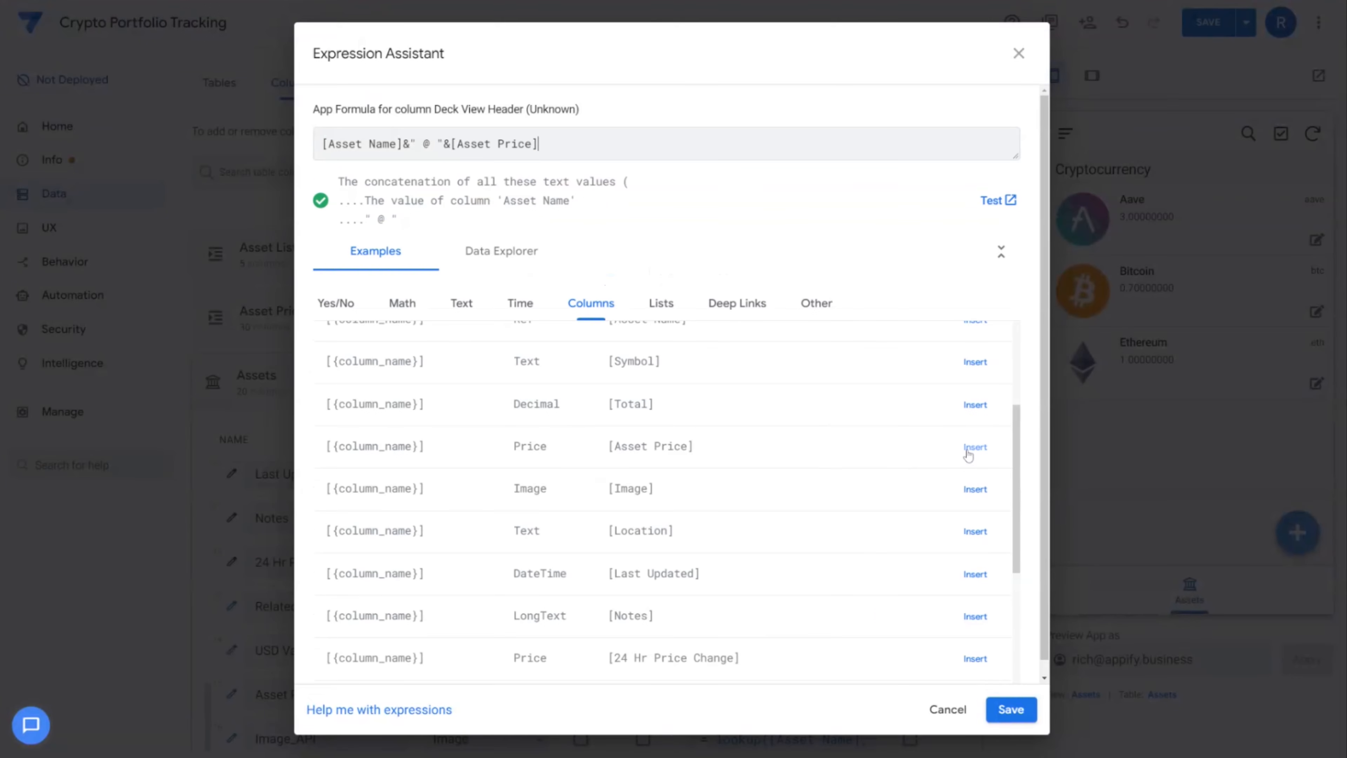
{"action": "type", "text": "&"}
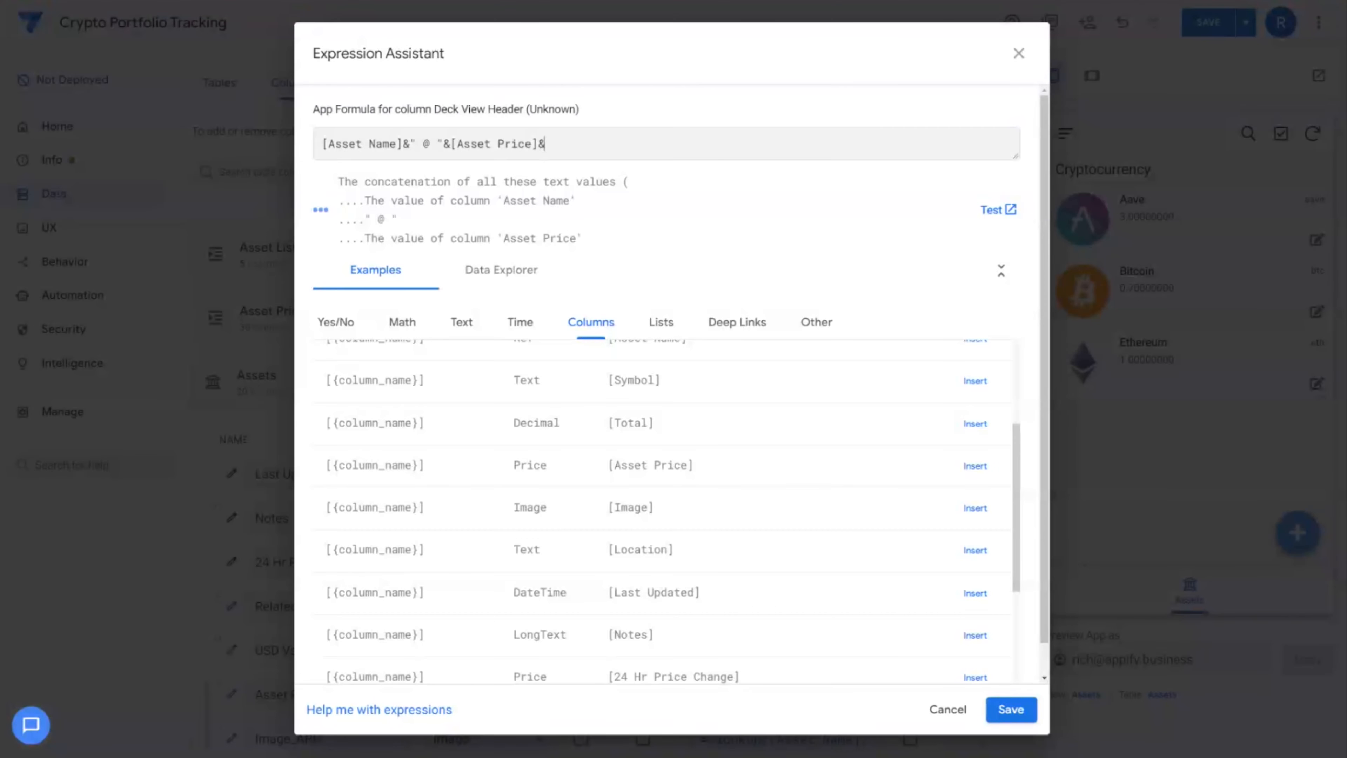
{"action": "type", "text": "\" ("}
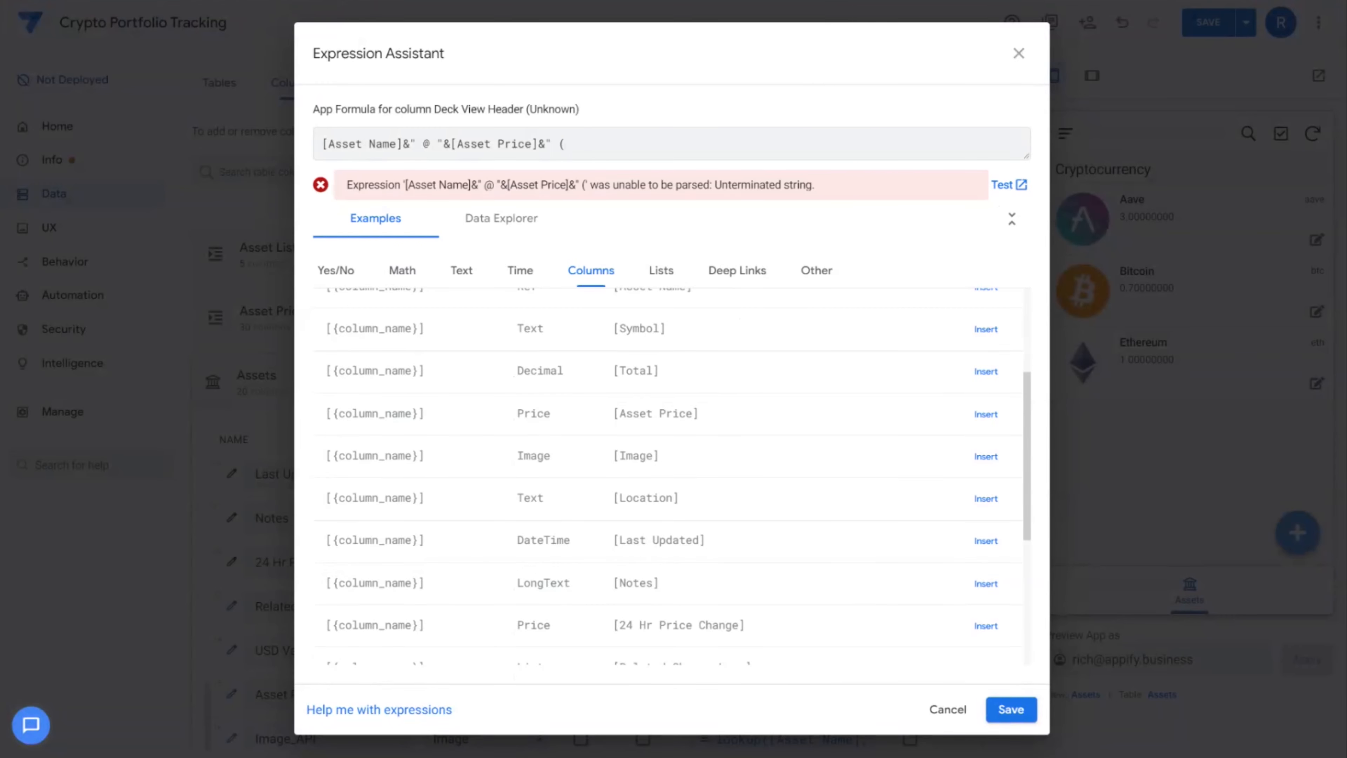
{"action": "type", "text": "\"&[24 Hr Price Change]"}
Close the formula with ")" and replace 24 Hr Price Change with 24 Hr Percent Change
{"action": "left_click_drag", "start_coordinate": [321, 144], "coordinate": [538, 144]}
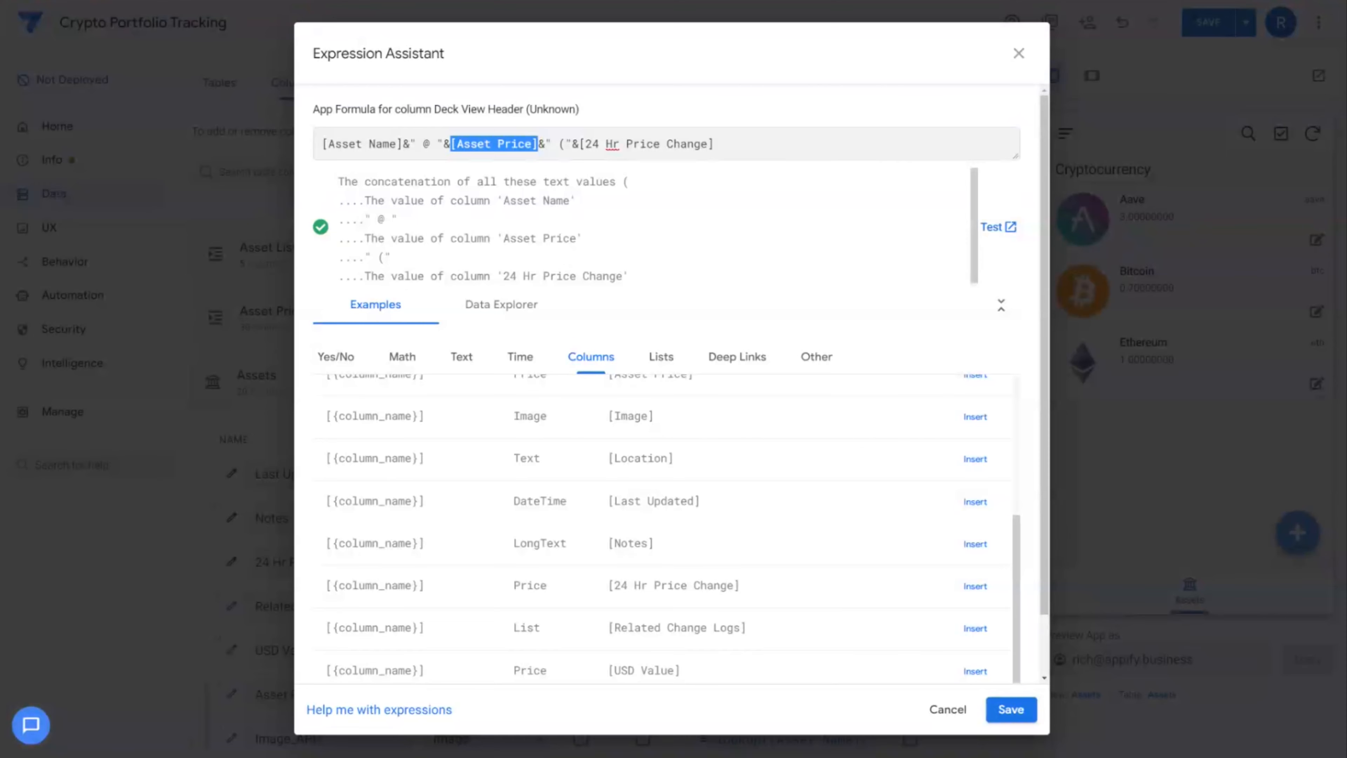
{"action": "left_click", "coordinate": [553, 144]}
{"action": "type", "text": "&\" "}
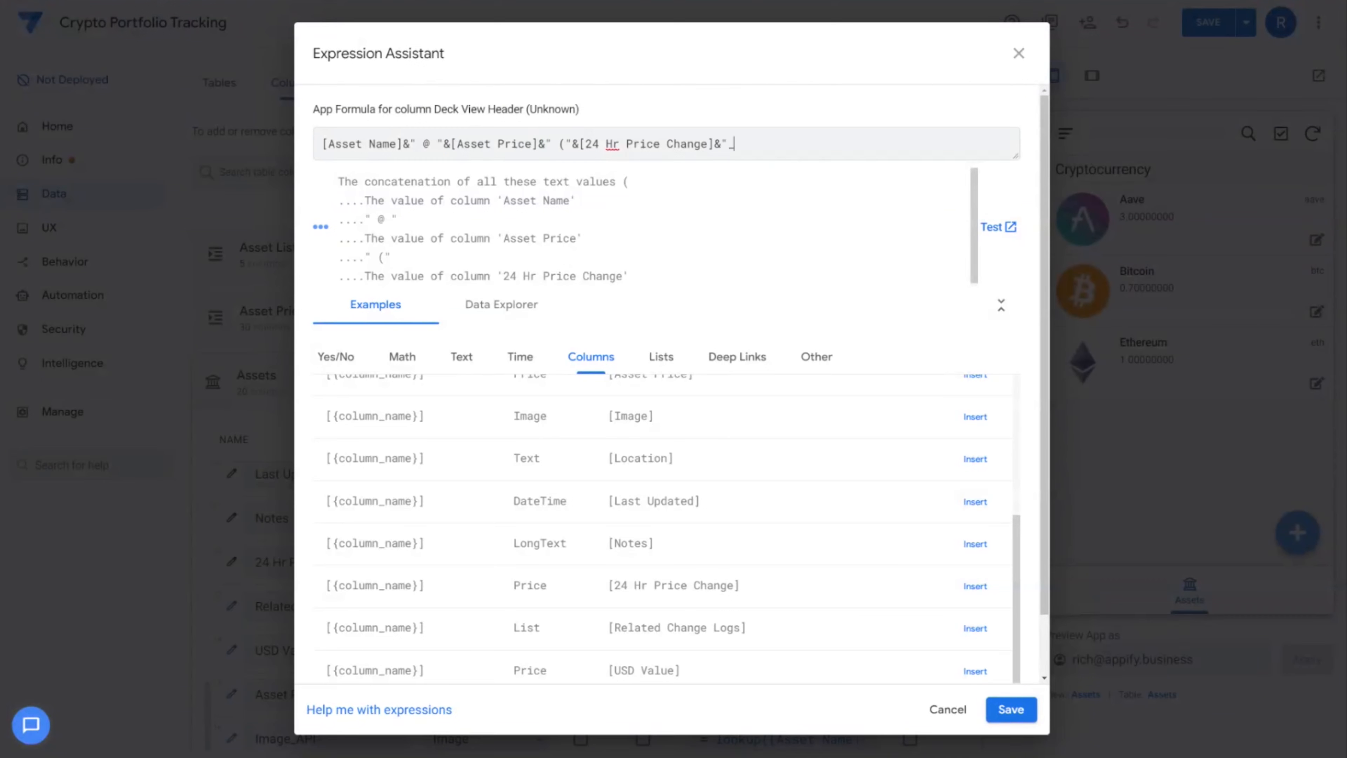
{"action": "type", "text": ")\""}
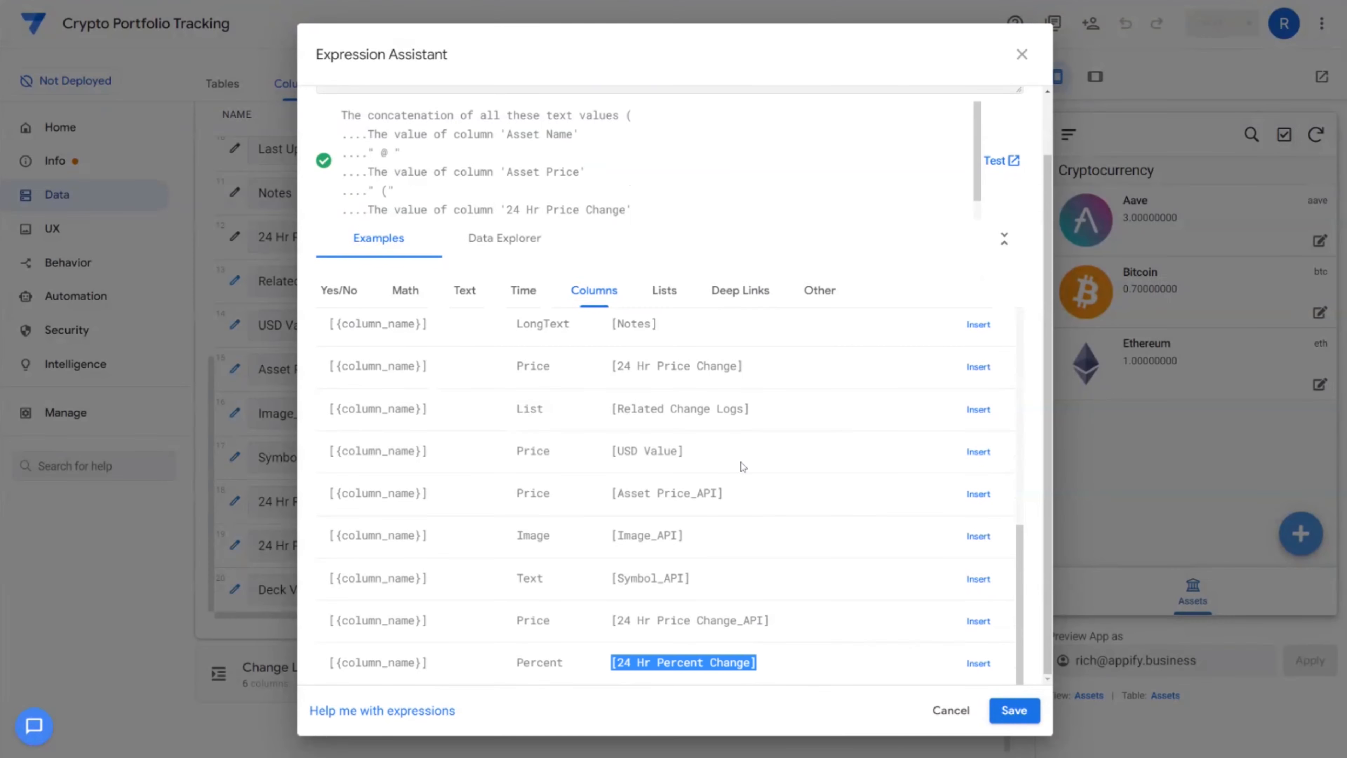
{"action": "scroll", "coordinate": [733, 517], "scroll_direction": "up", "scroll_amount": 5}
{"action": "scroll", "coordinate": [617, 132], "scroll_direction": "up", "scroll_amount": 2}
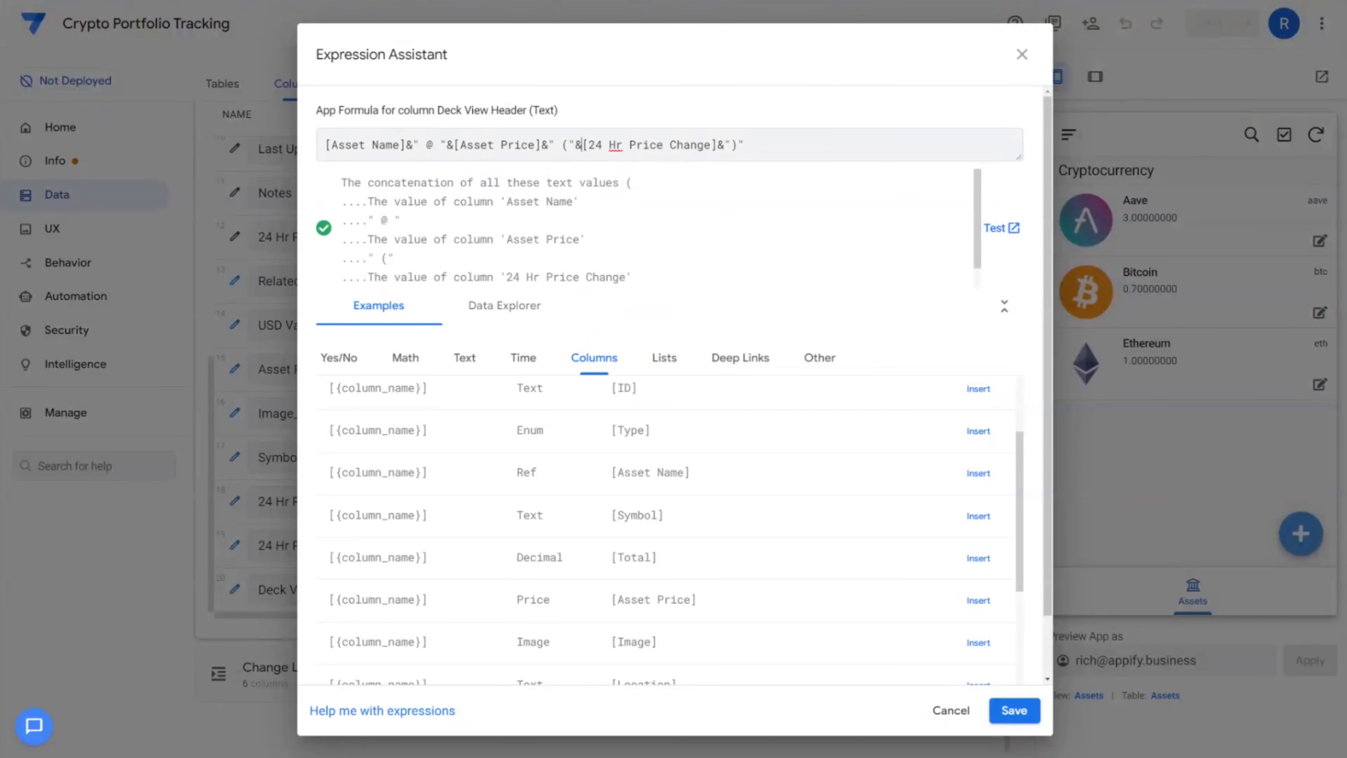
{"action": "left_click_drag", "start_coordinate": [589, 145], "coordinate": [717, 146]}
{"action": "type", "text": "24 Hr Percent Change"}
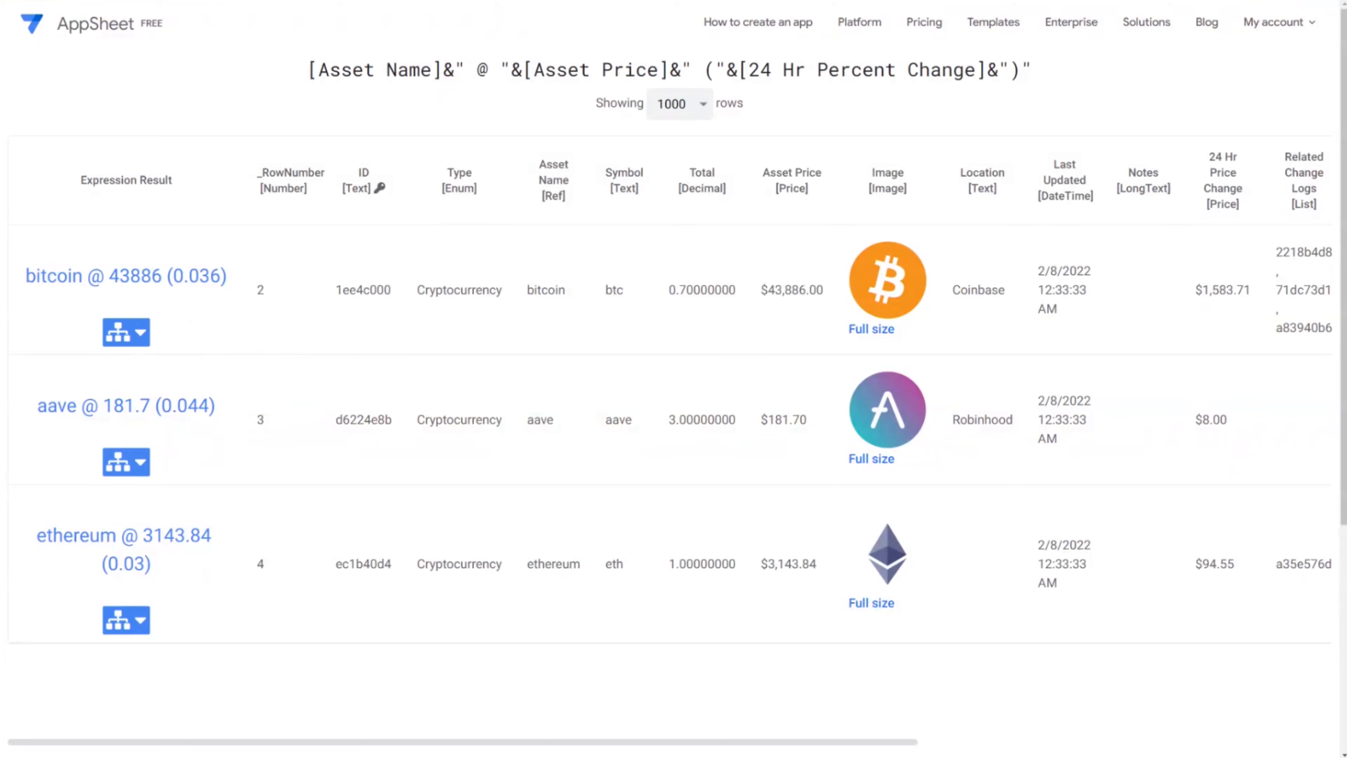
Review test results like bitcoin @ 43886 (0.036), aave @ 181.7 (0.044) and ethereum @ 3143.84 (0.03)
{"action": "mouse_move", "coordinate": [173, 276]}
{"action": "left_mouse_down"}
{"action": "mouse_move", "coordinate": [227, 276]}
{"action": "mouse_move", "coordinate": [167, 276]}
{"action": "left_mouse_up"}
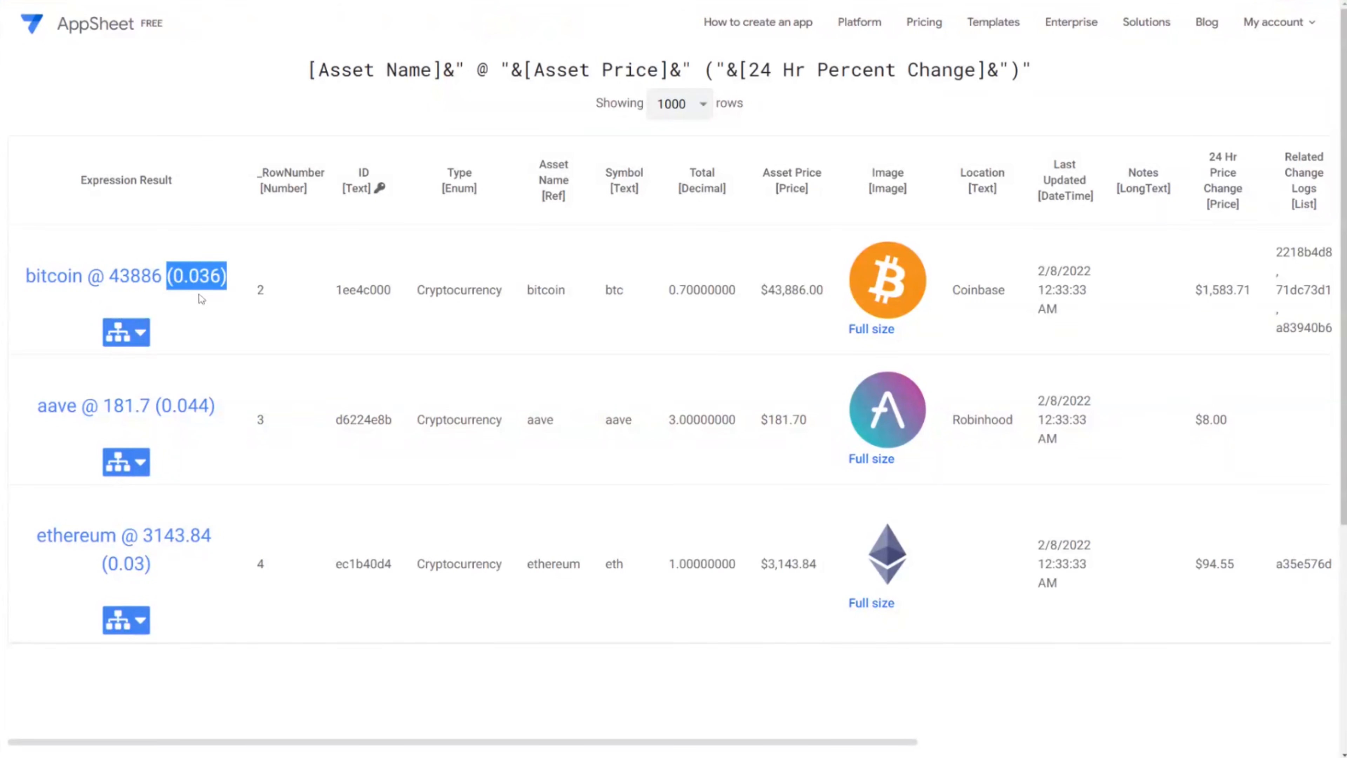
{"action": "left_click", "coordinate": [210, 290]}
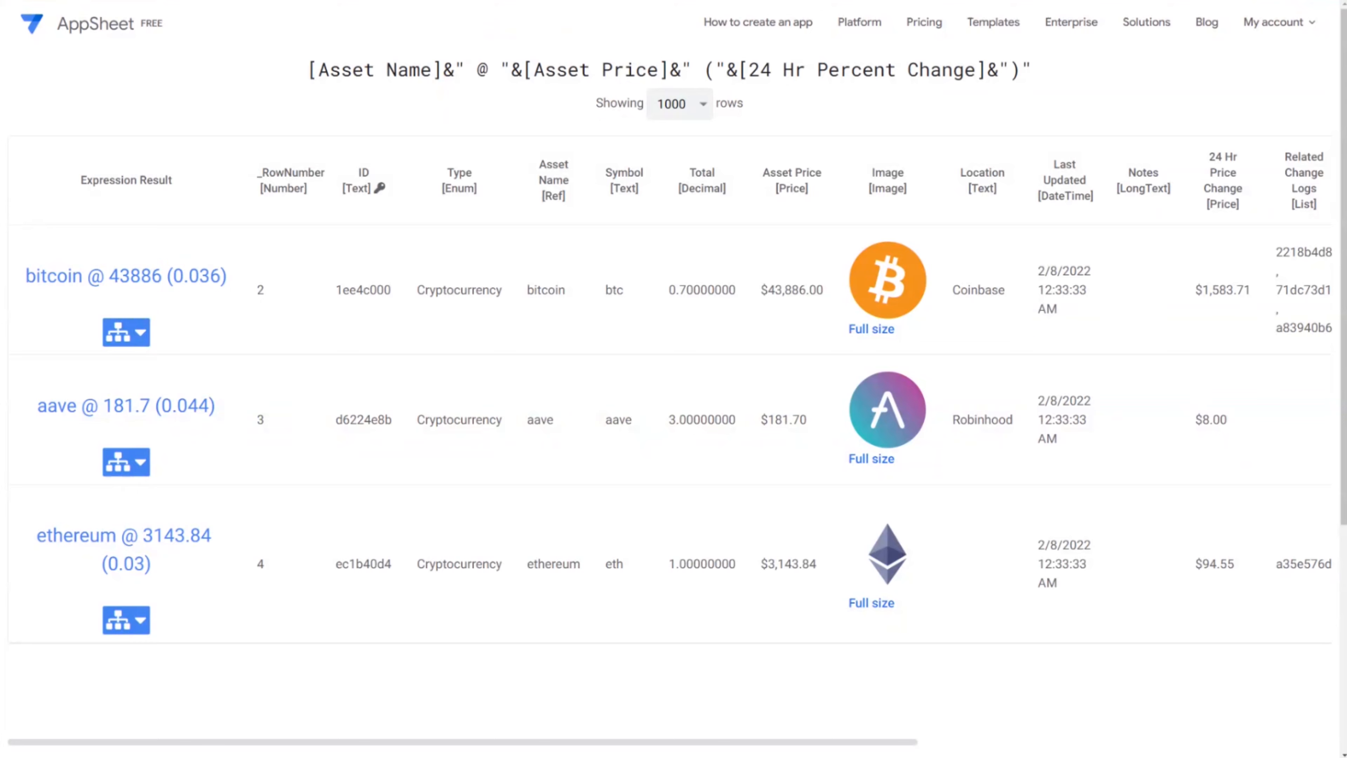
{"action": "left_click_drag", "start_coordinate": [167, 276], "coordinate": [232, 279]}
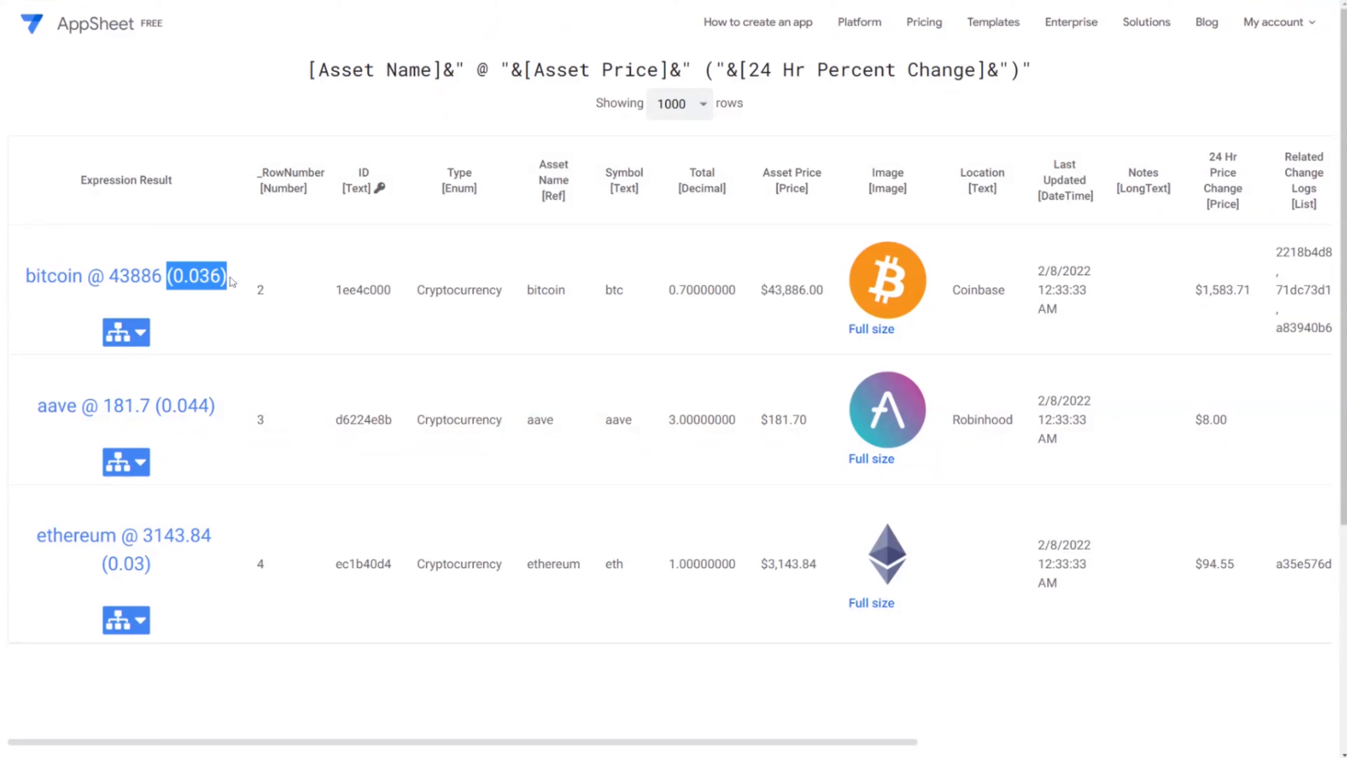
{"action": "left_click", "coordinate": [231, 282]}
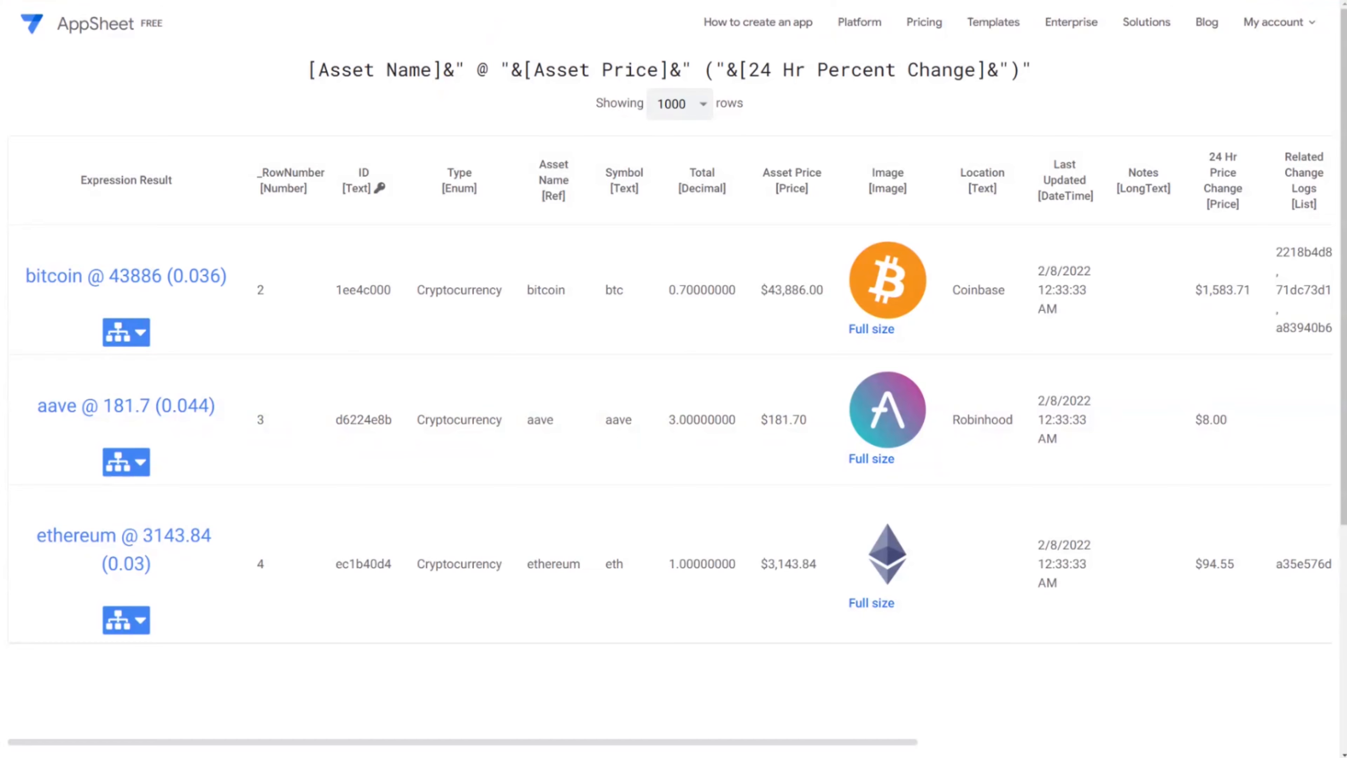
{"action": "left_click_drag", "start_coordinate": [109, 276], "coordinate": [228, 278]}
{"action": "left_click", "coordinate": [229, 280]}
{"action": "left_click_drag", "start_coordinate": [109, 277], "coordinate": [229, 278]}
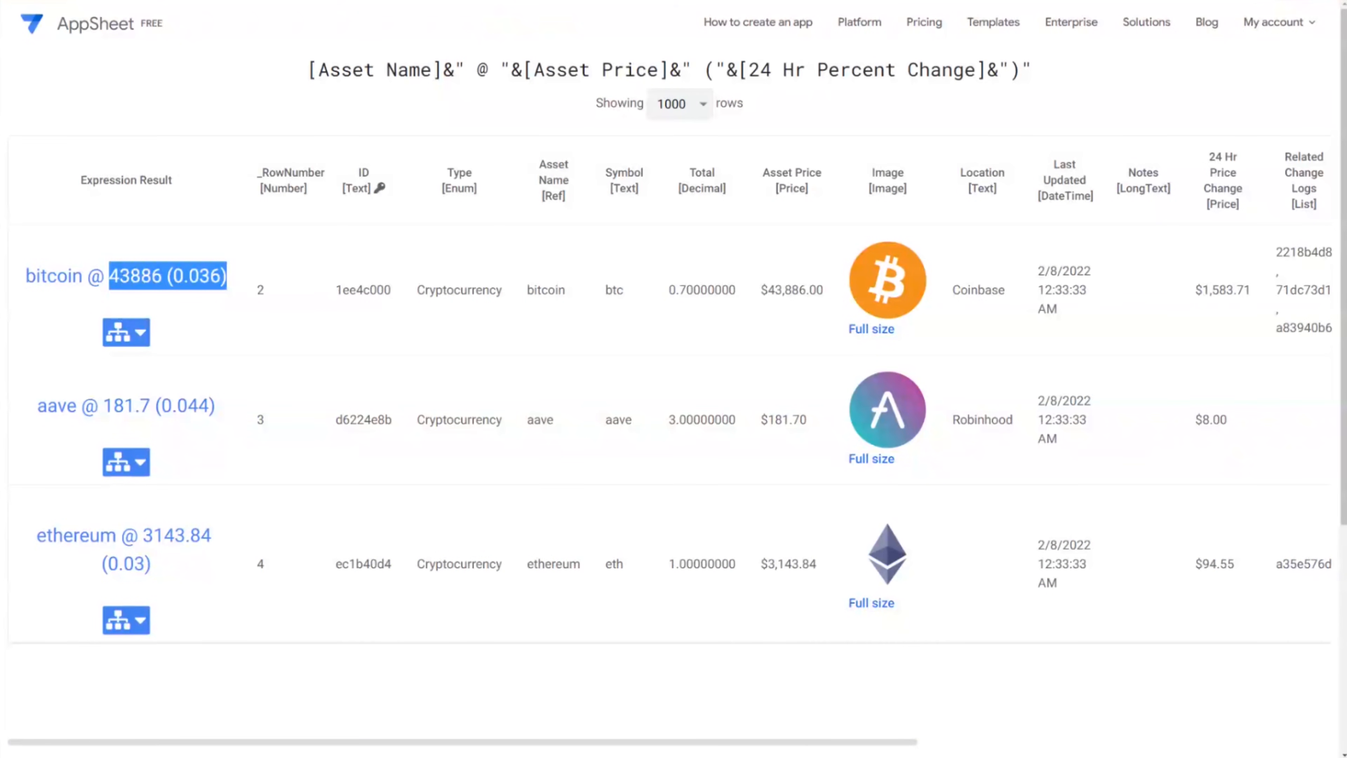
{"action": "left_click", "coordinate": [240, 299]}
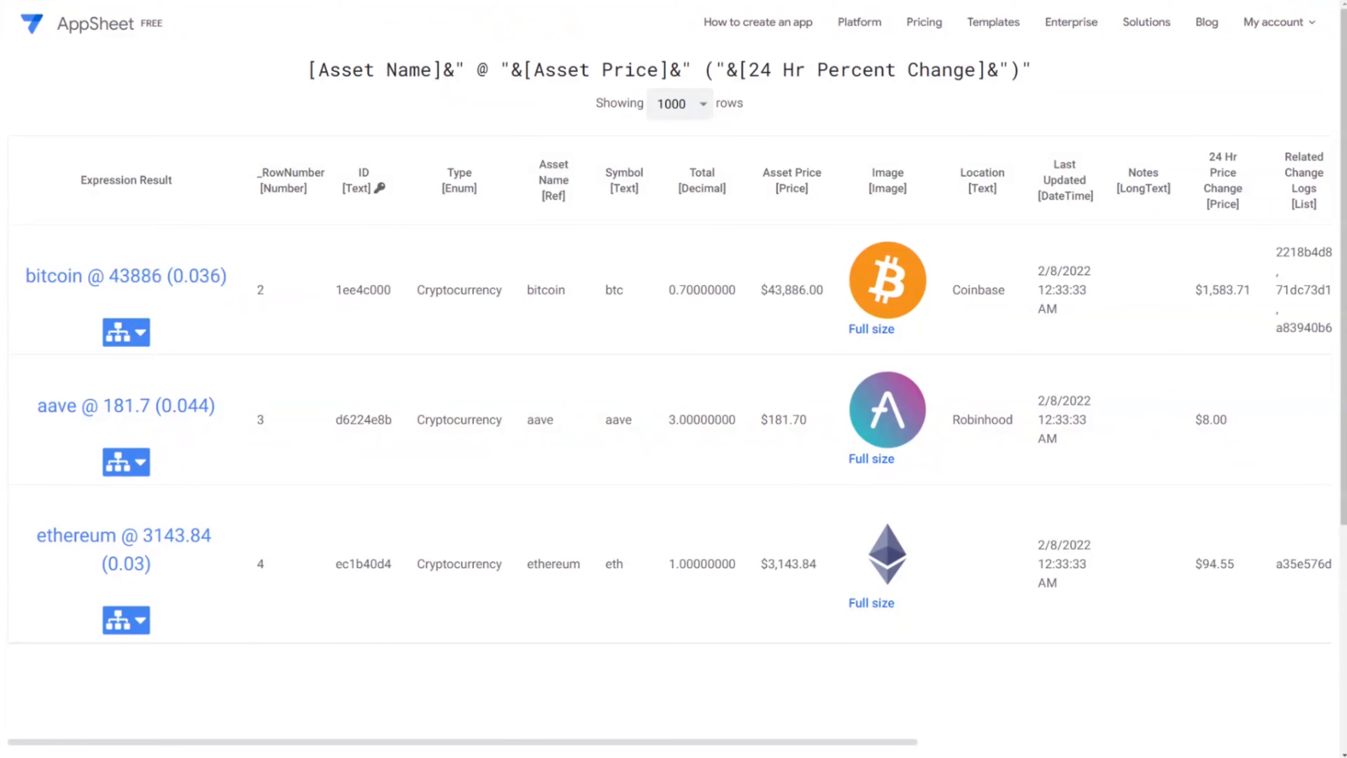
{"action": "left_click_drag", "start_coordinate": [109, 276], "coordinate": [232, 279]}
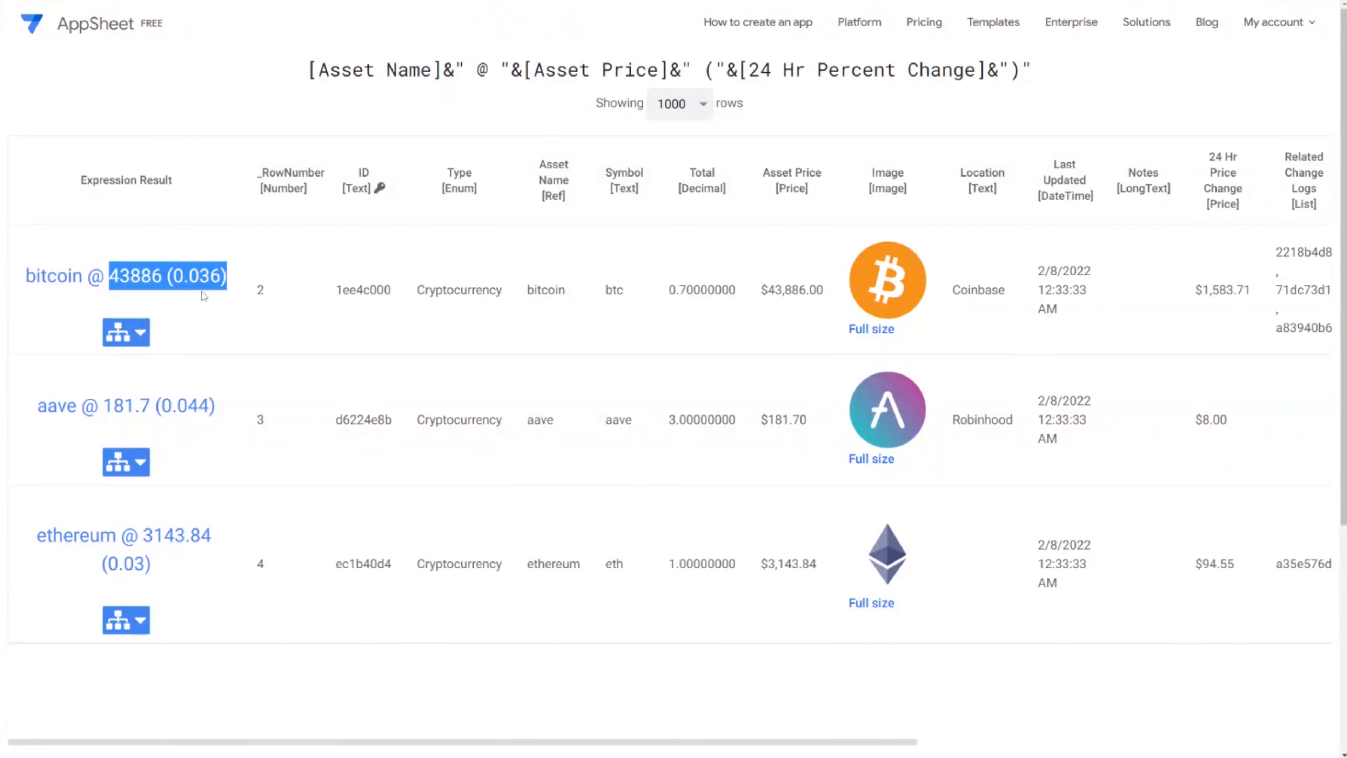
{"action": "left_click", "coordinate": [163, 292]}
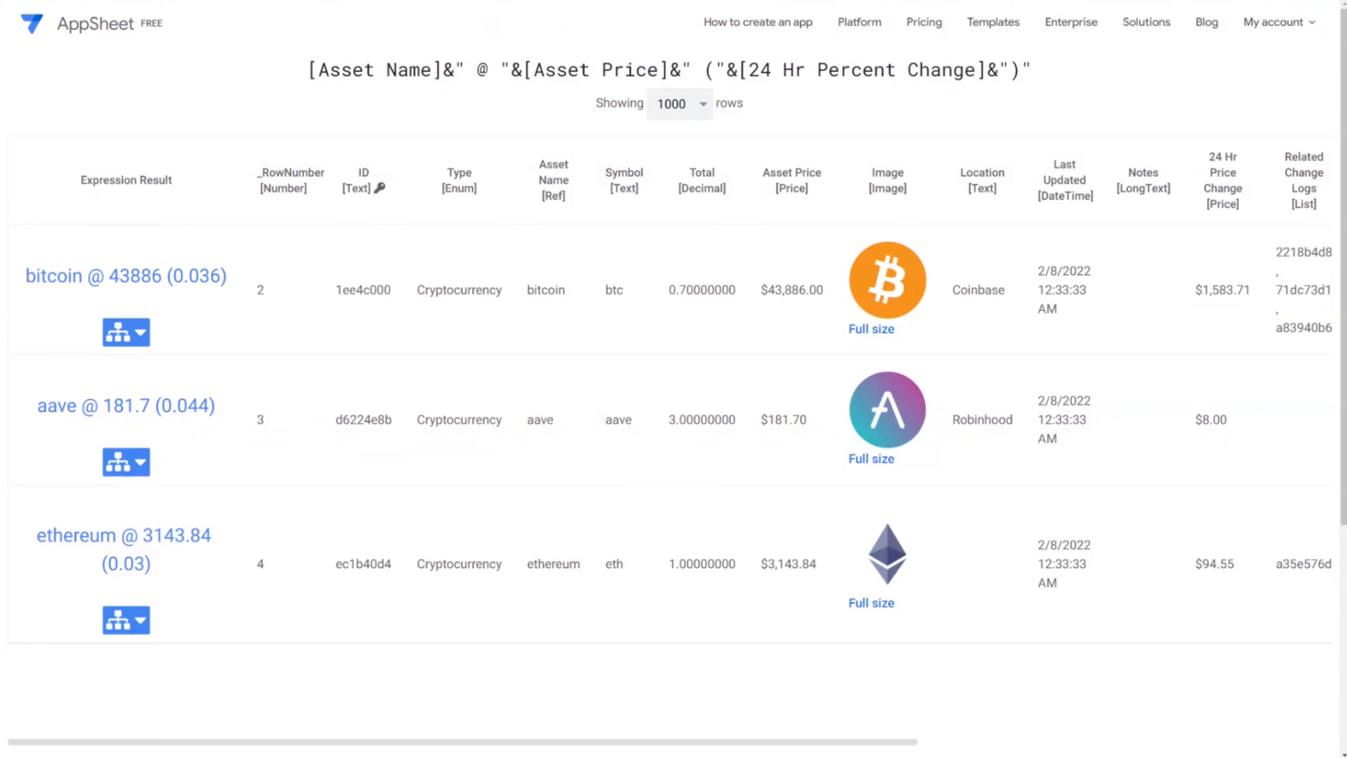
{"action": "key", "text": "ctrl+w"}
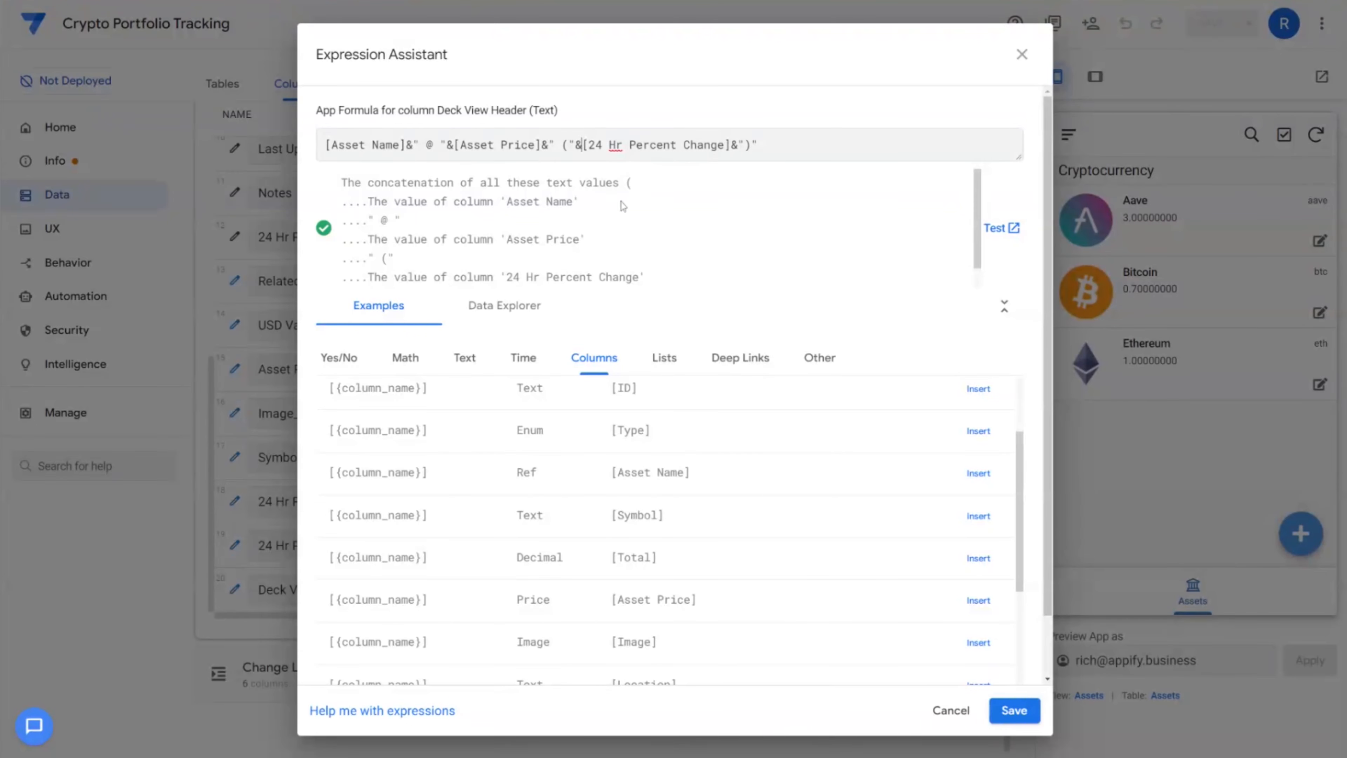
Wrap price and percent change in TEXT() and use [Asset Name].[Name], yielding Bitcoin @ $43,886.00 (3.6%)
{"action": "type", "text": "text("}
{"action": "type", "text": ")"}
{"action": "type", "text": "text"}
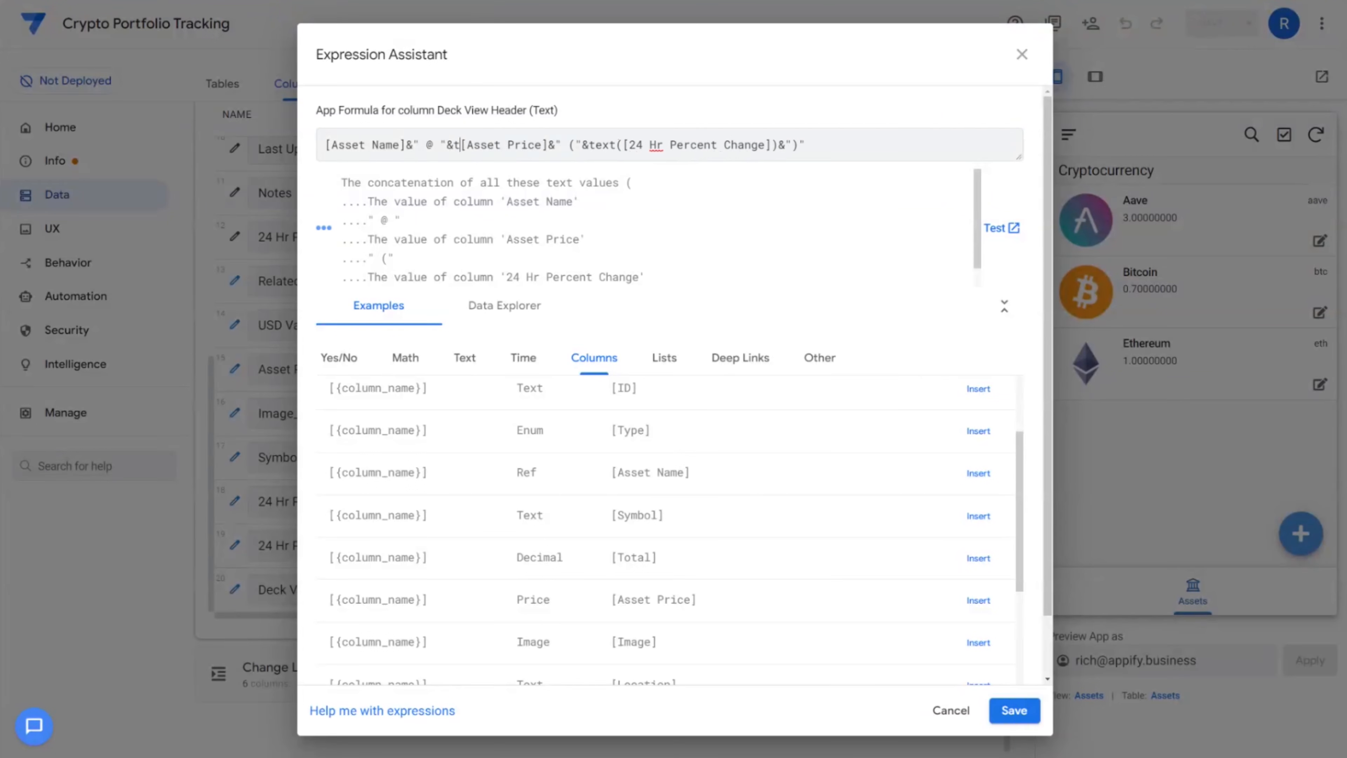
{"action": "type", "text": "("}
{"action": "left_click", "coordinate": [575, 145]}
{"action": "type", "text": ")"}
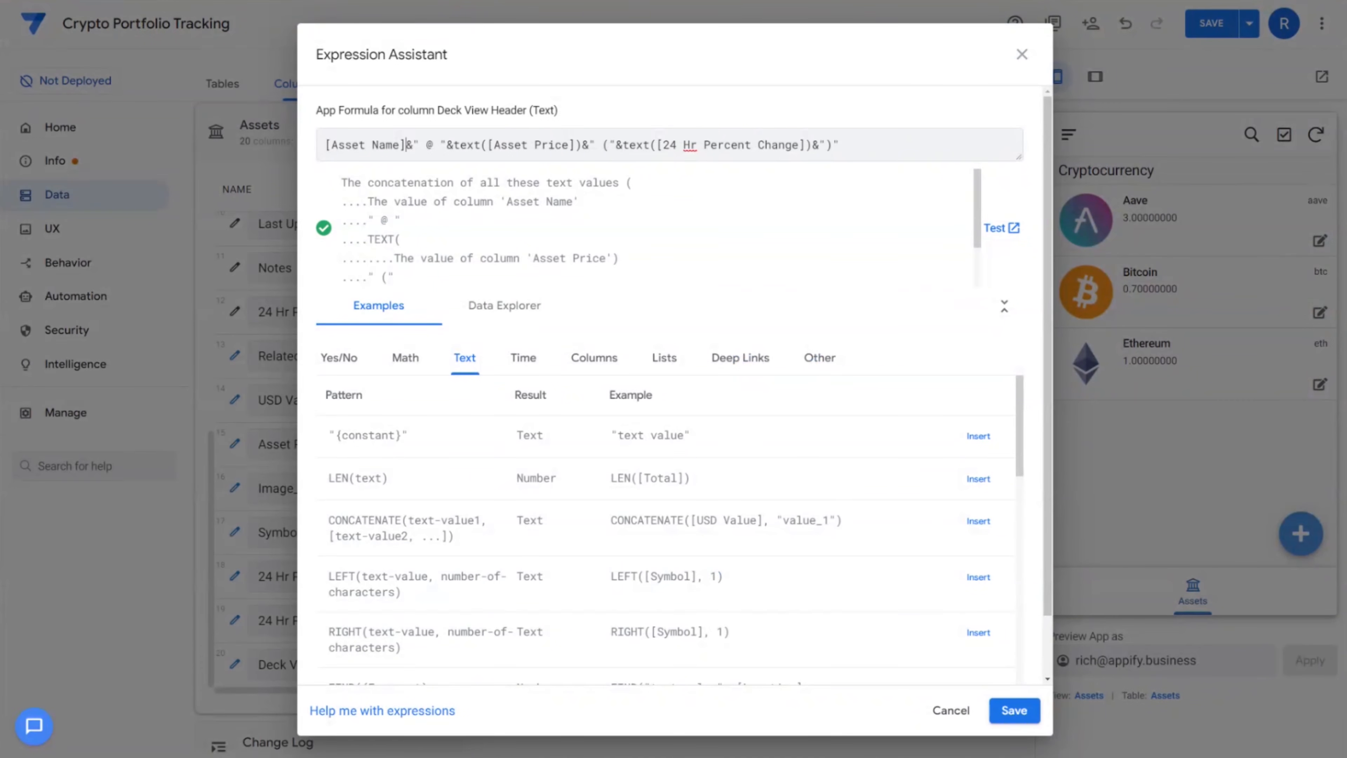
{"action": "left_click_drag", "start_coordinate": [325, 144], "coordinate": [406, 144]}
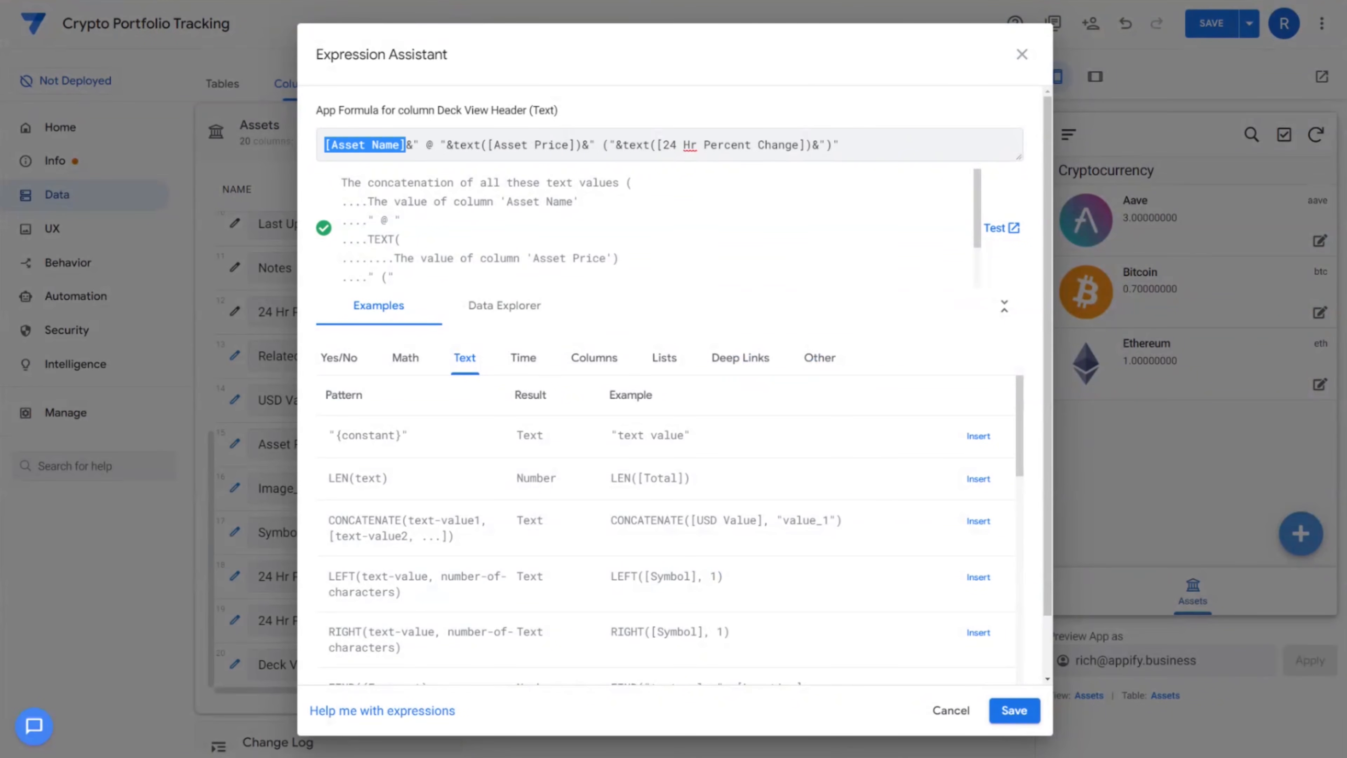
{"action": "key", "text": "Right"}
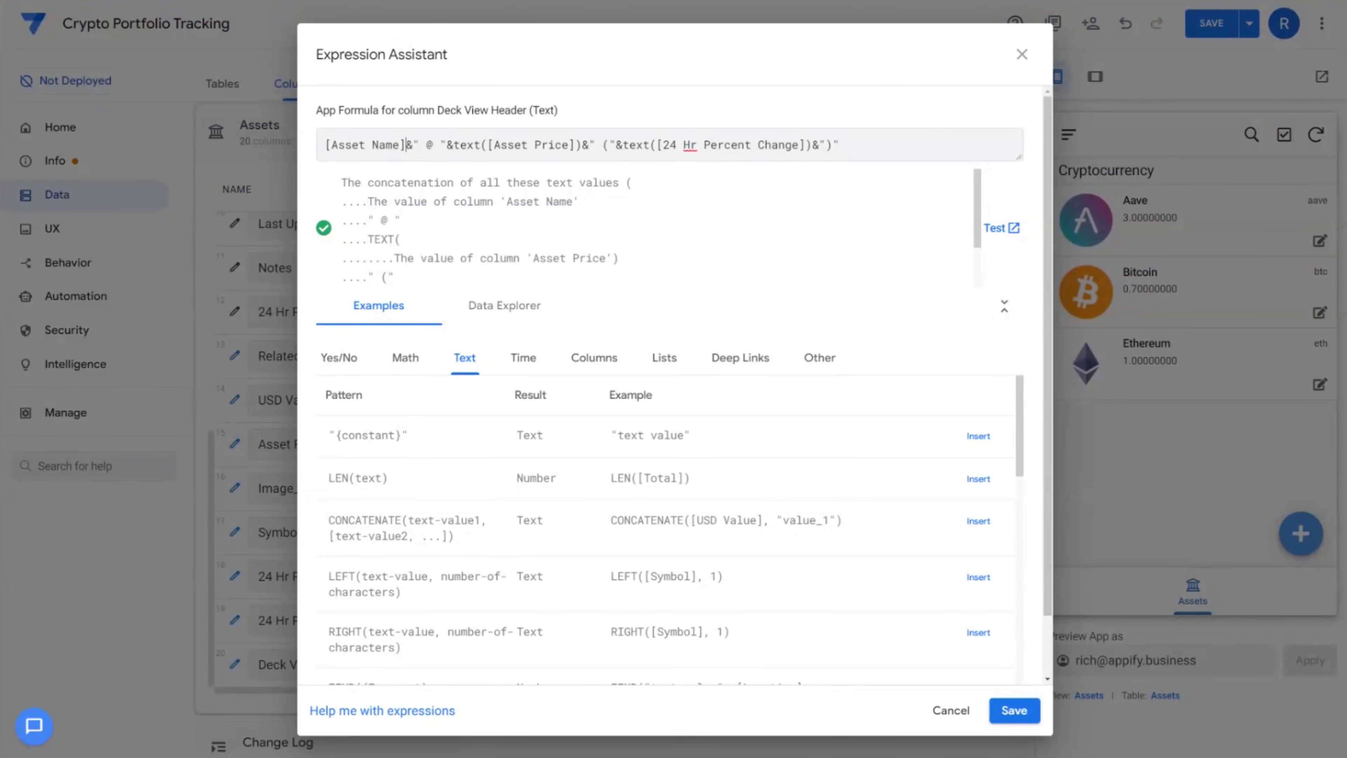
{"action": "type", "text": ".[Name"}
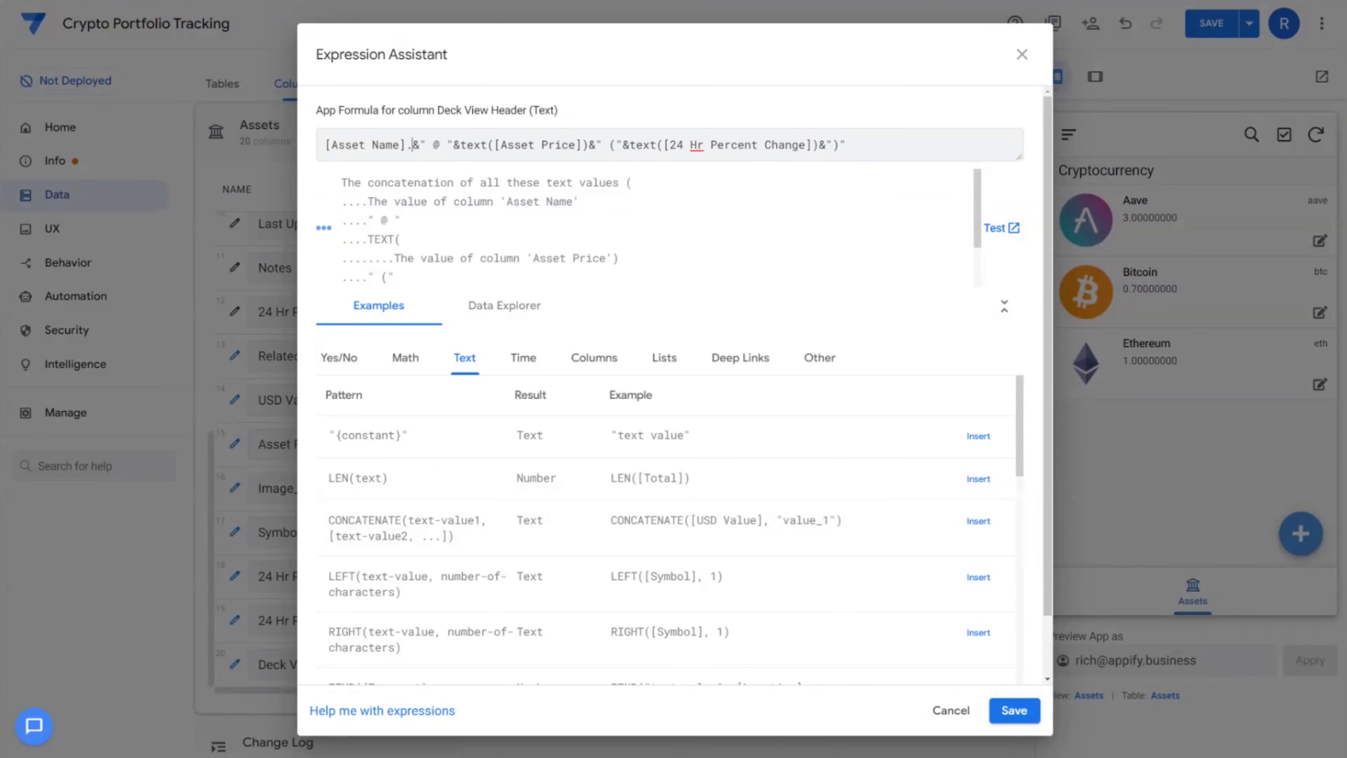
{"action": "type", "text": "]"}
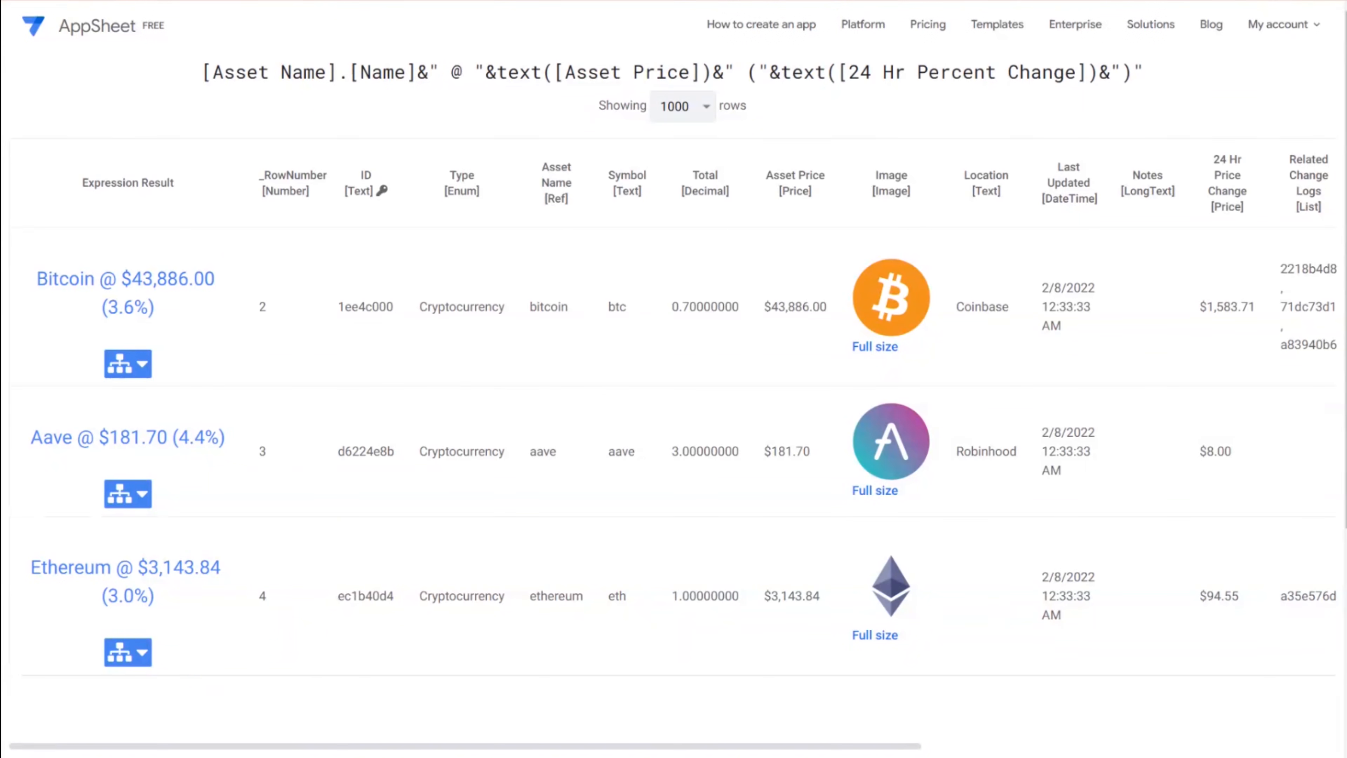
{"action": "left_click_drag", "start_coordinate": [36, 278], "coordinate": [175, 303]}
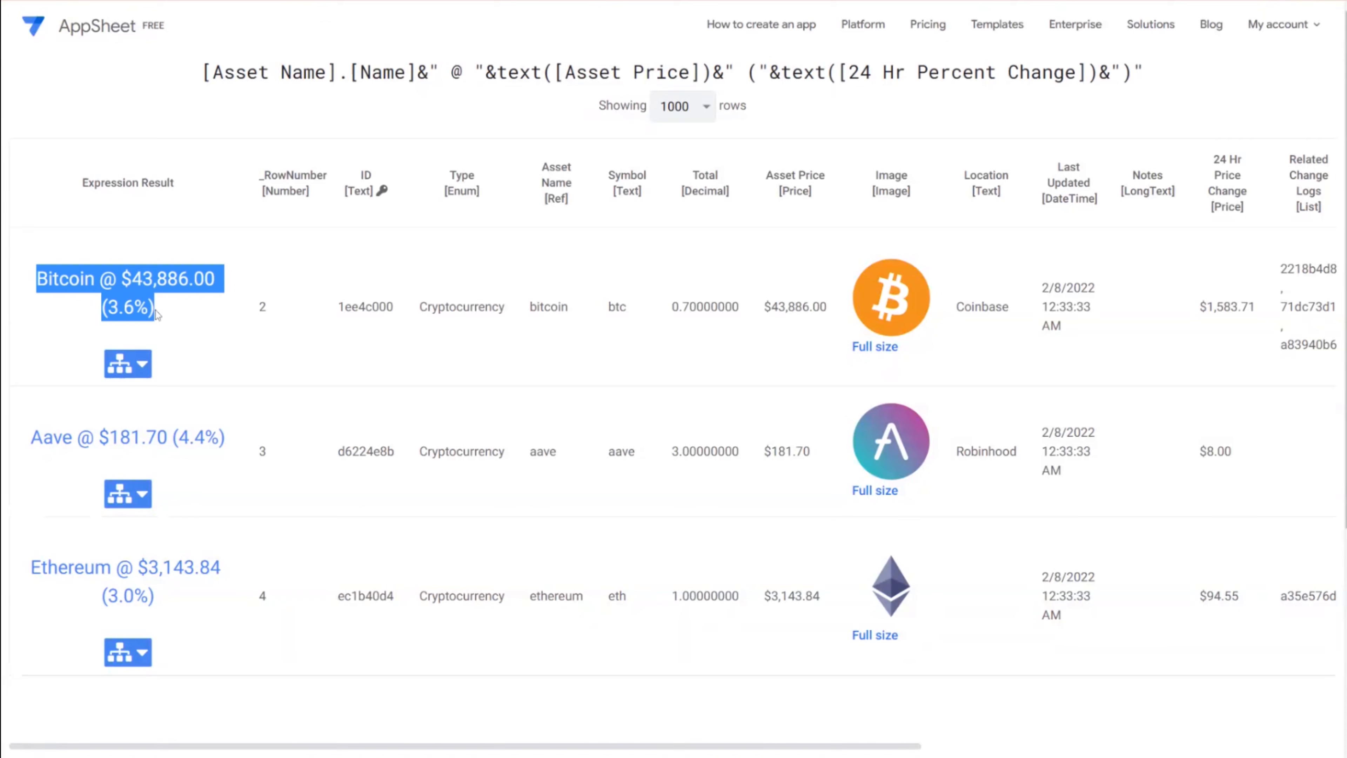
{"action": "left_click_drag", "start_coordinate": [47, 279], "coordinate": [192, 321]}
Set the Assets view's primary header to Deck View Header and save the app
{"action": "left_click", "coordinate": [390, 1]}
{"action": "left_click", "coordinate": [1017, 715]}
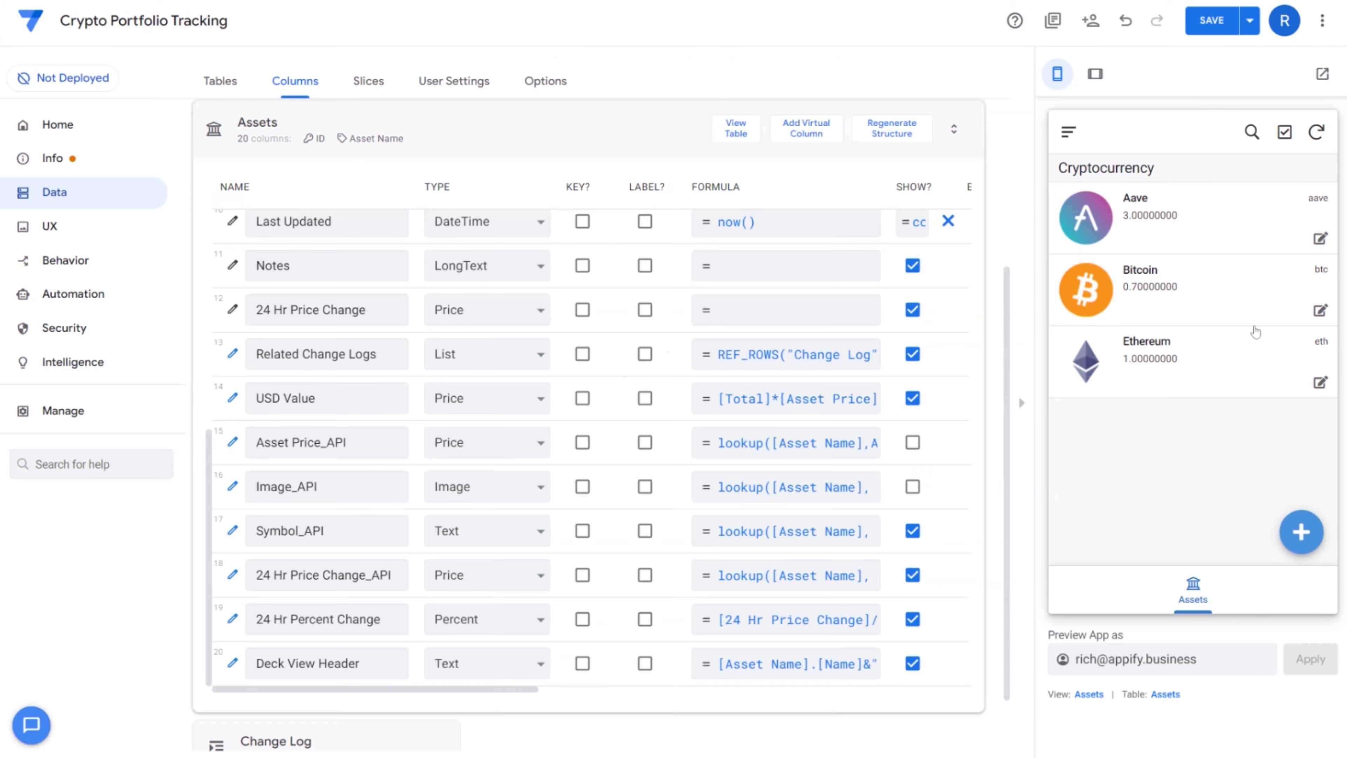
{"action": "left_click", "coordinate": [1096, 695]}
{"action": "scroll", "coordinate": [517, 333], "scroll_direction": "down", "scroll_amount": 10}
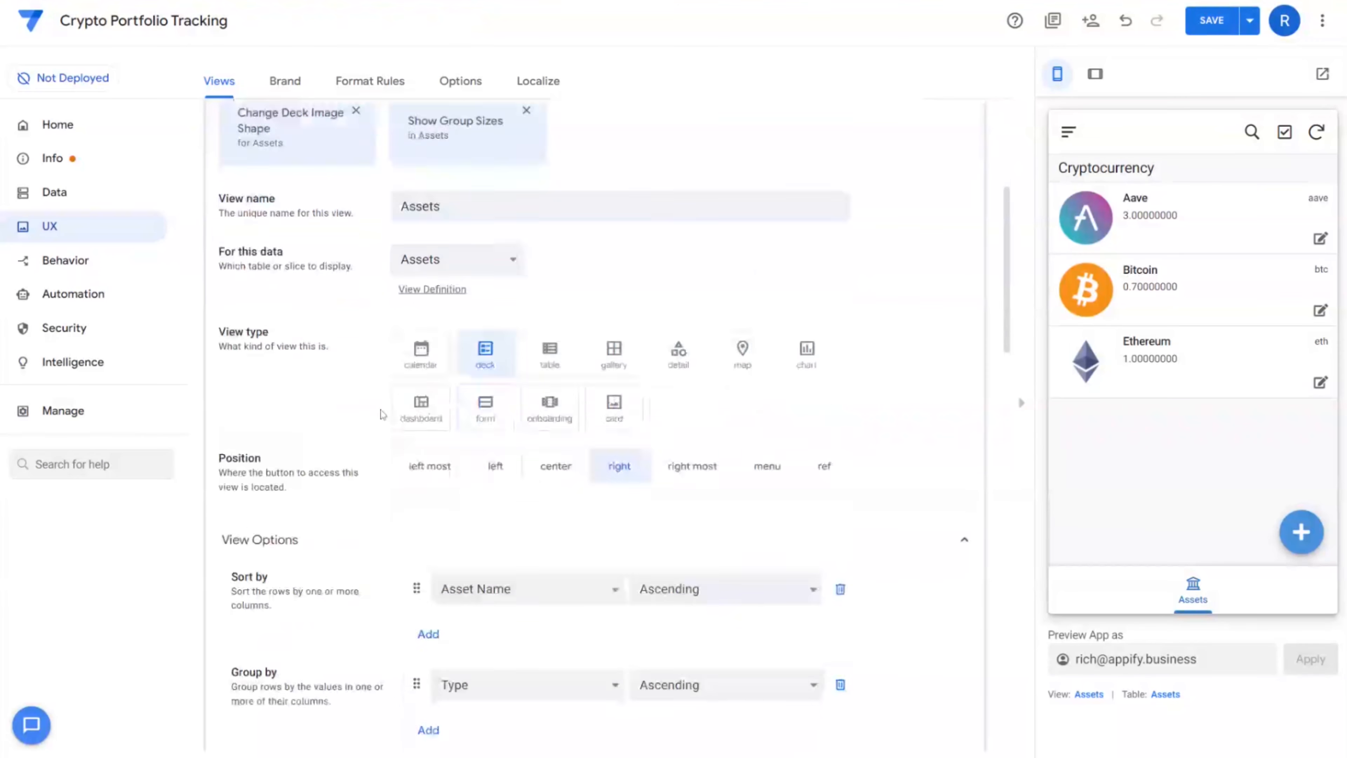
{"action": "left_click", "coordinate": [468, 417]}
{"action": "left_click", "coordinate": [469, 428]}
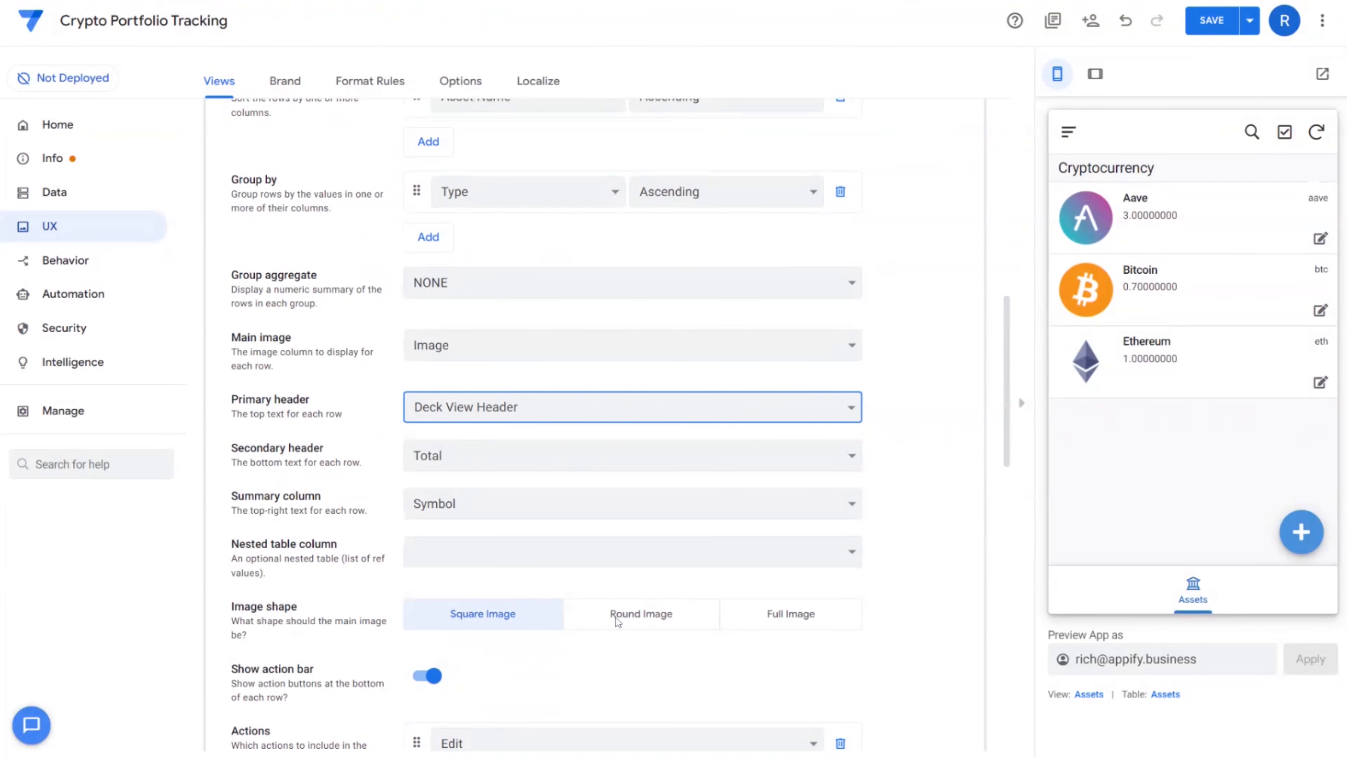
{"action": "left_click", "coordinate": [1213, 22]}
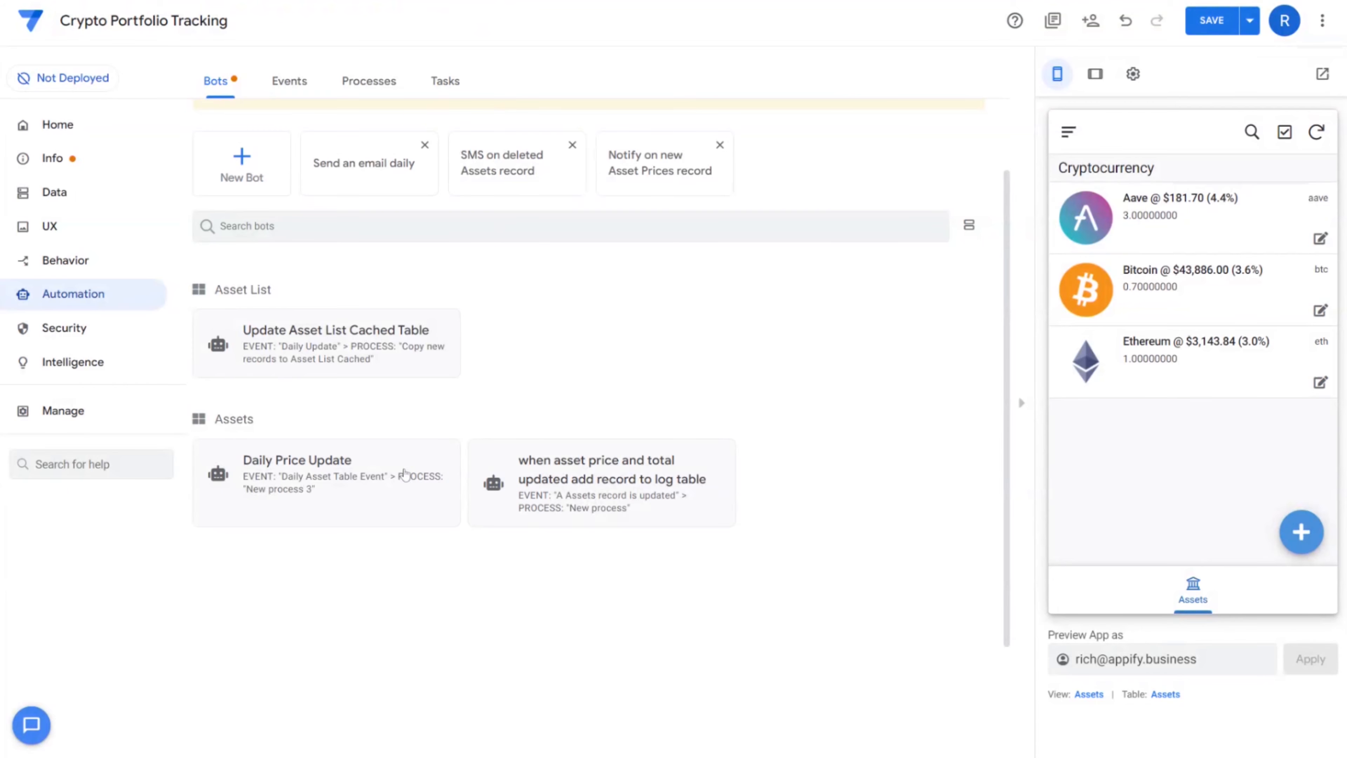
Inspect the Daily Price Update bot's Daily Asset Table Event settings
{"action": "left_click", "coordinate": [366, 455]}
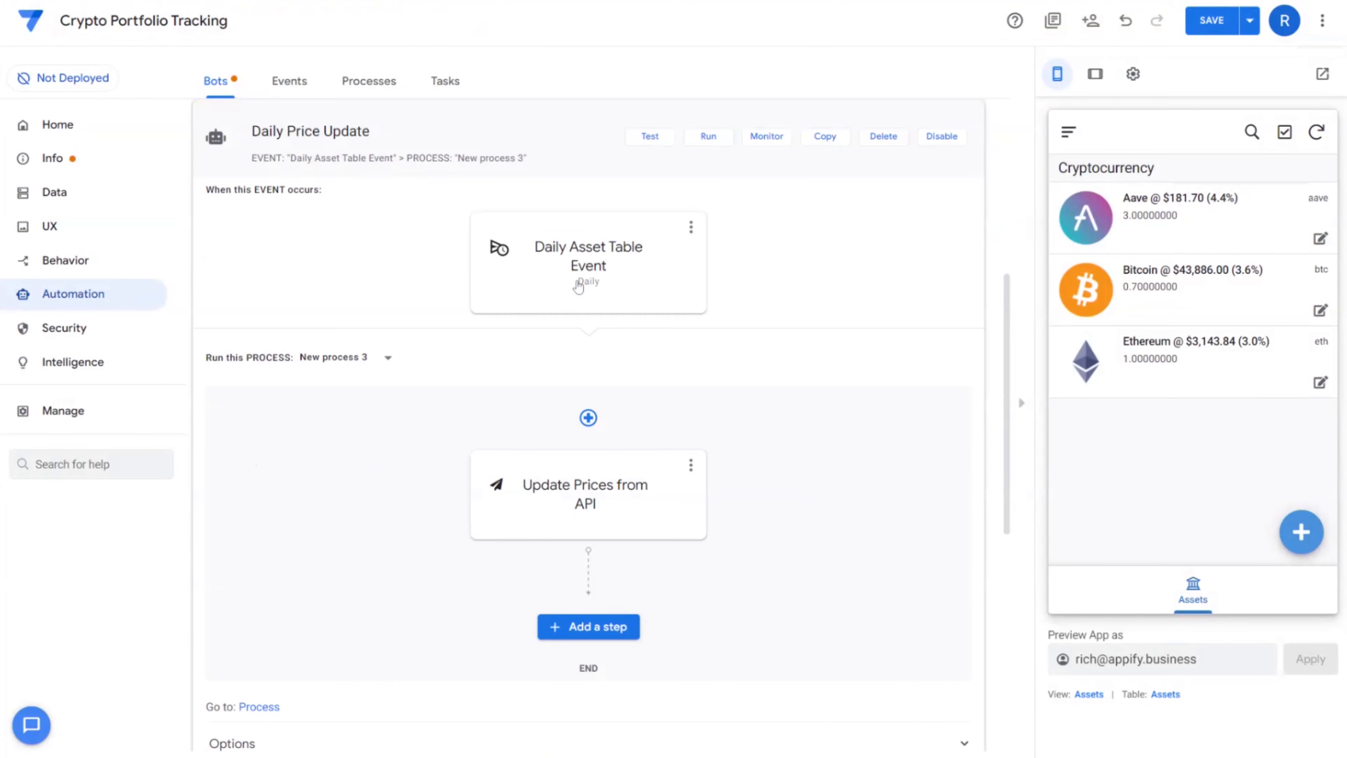
{"action": "scroll", "coordinate": [573, 547], "scroll_direction": "up", "scroll_amount": 2}
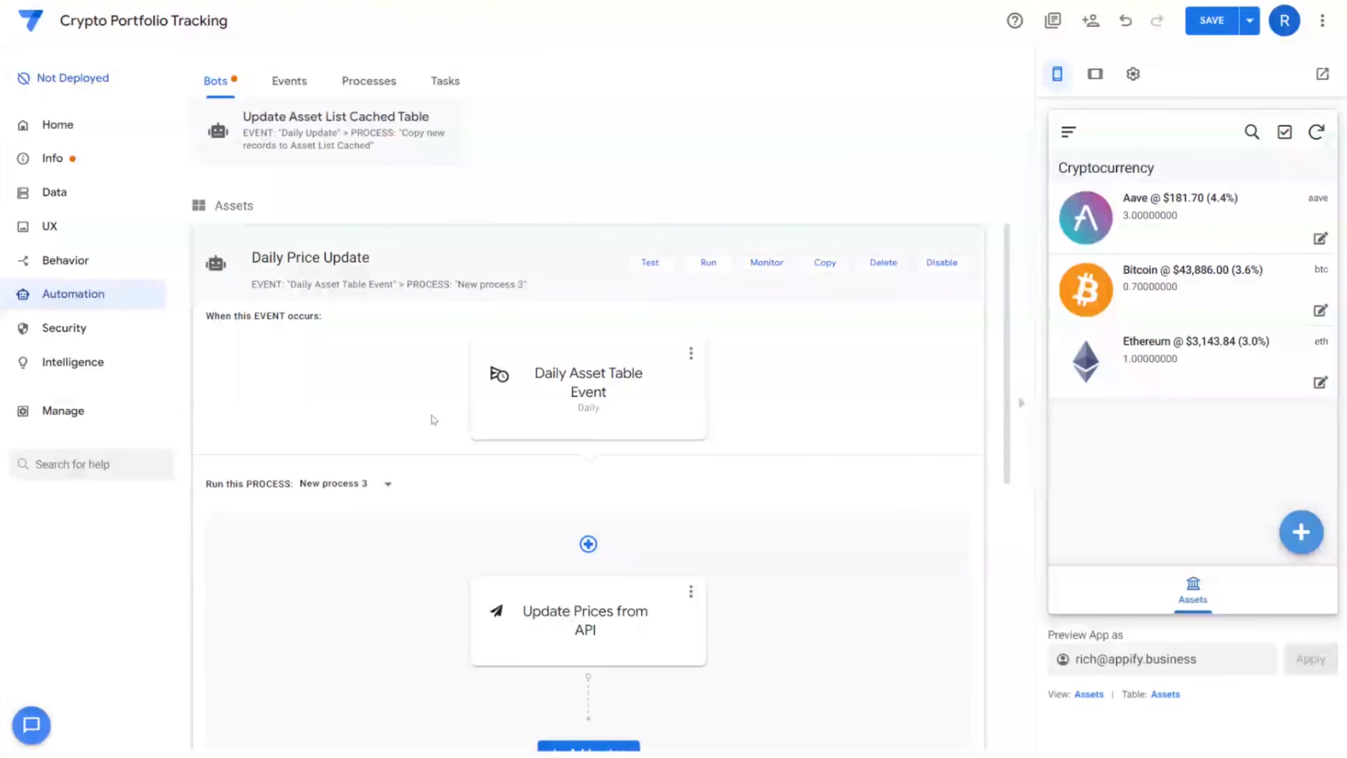
{"action": "left_click", "coordinate": [542, 415]}
{"action": "scroll", "coordinate": [250, 216], "scroll_direction": "up", "scroll_amount": 4}
Create a bot named 'Send Notification when Price Change is greater than 5%' with a custom event
{"action": "left_click", "coordinate": [250, 216]}
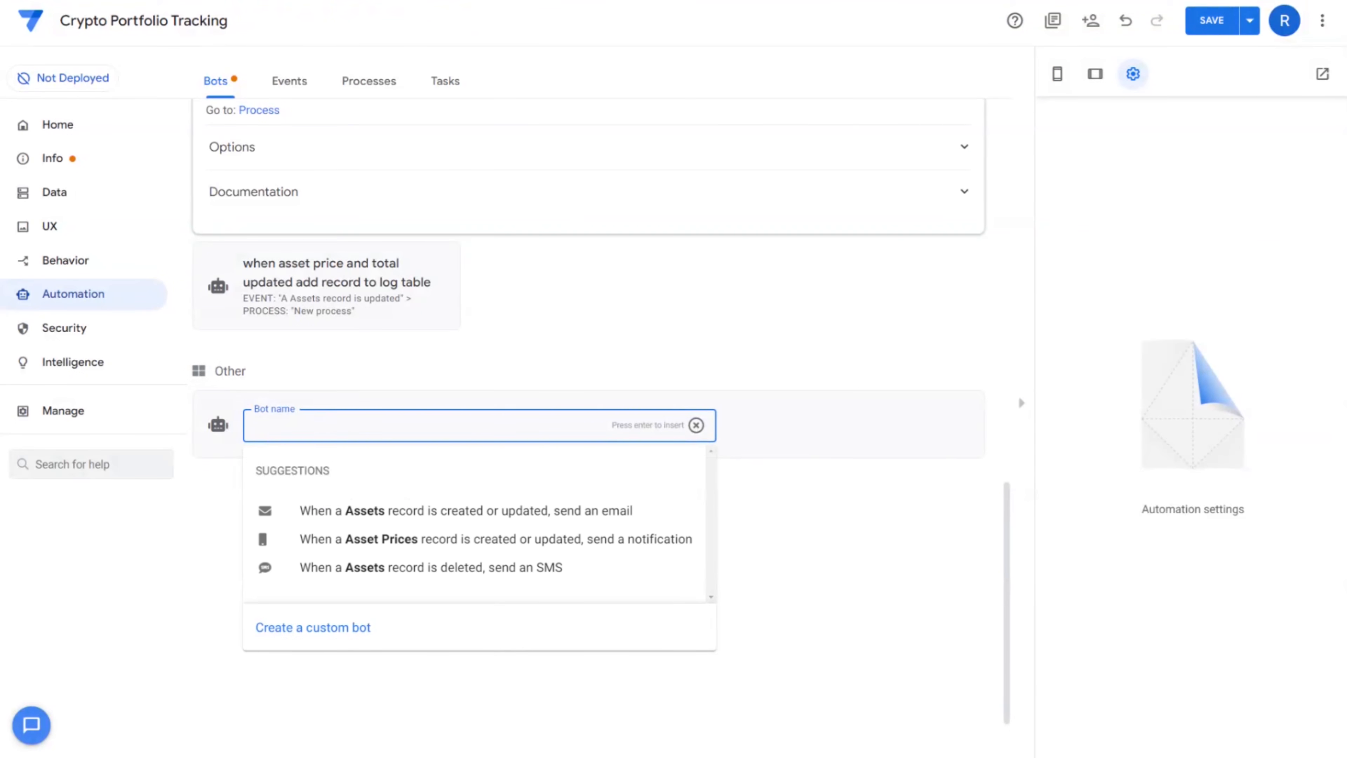
{"action": "type", "text": "Send"}
{"action": "type", "text": "Notification when "}
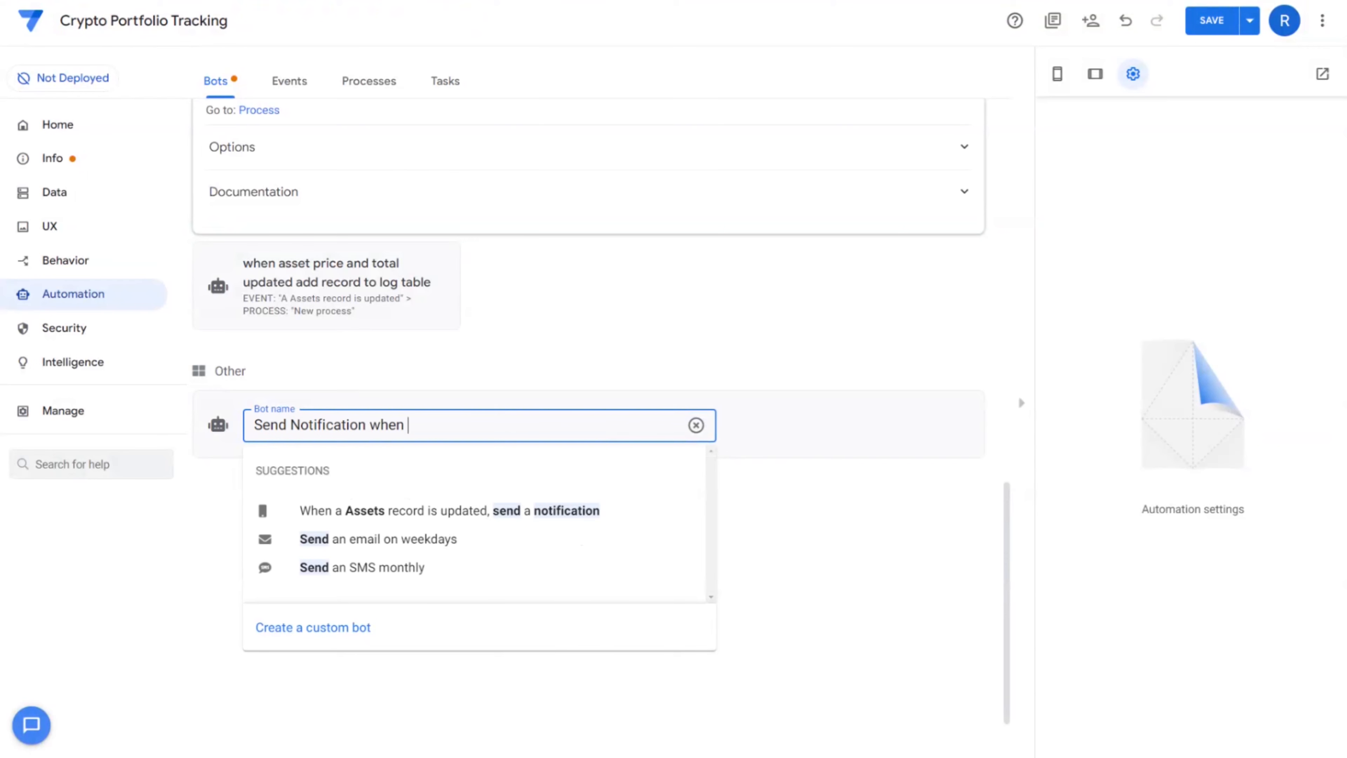
{"action": "type", "text": "Price Change is greater than"}
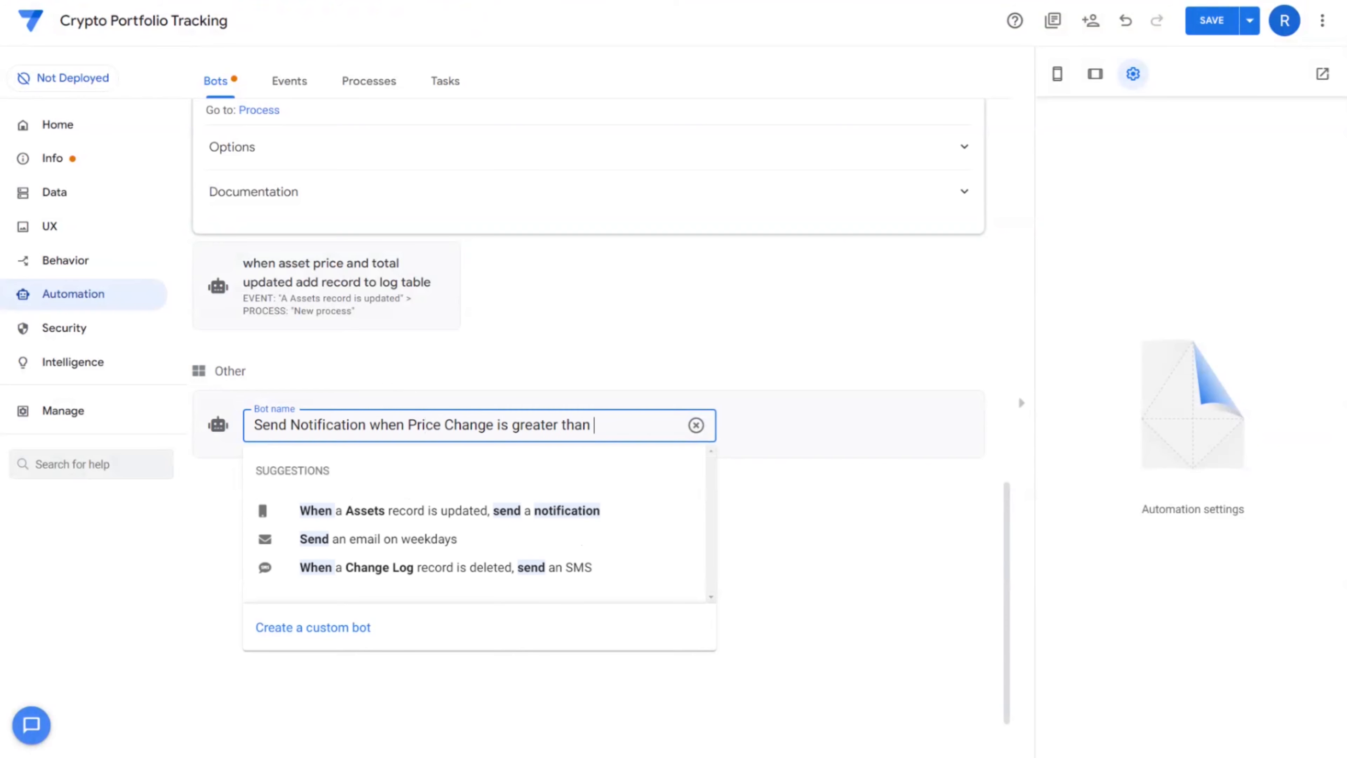
{"action": "type", "text": " 5%"}
{"action": "key", "text": "Return"}
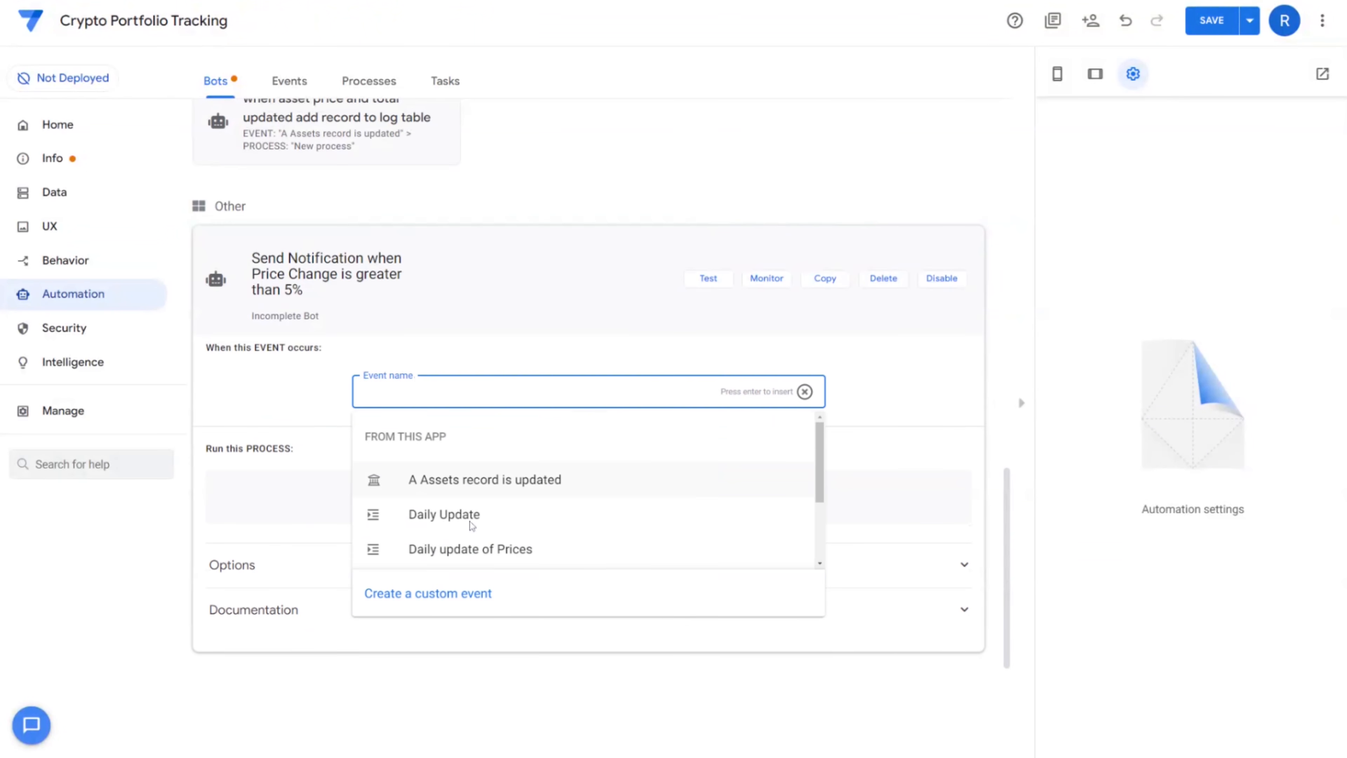
{"action": "left_click", "coordinate": [448, 595]}
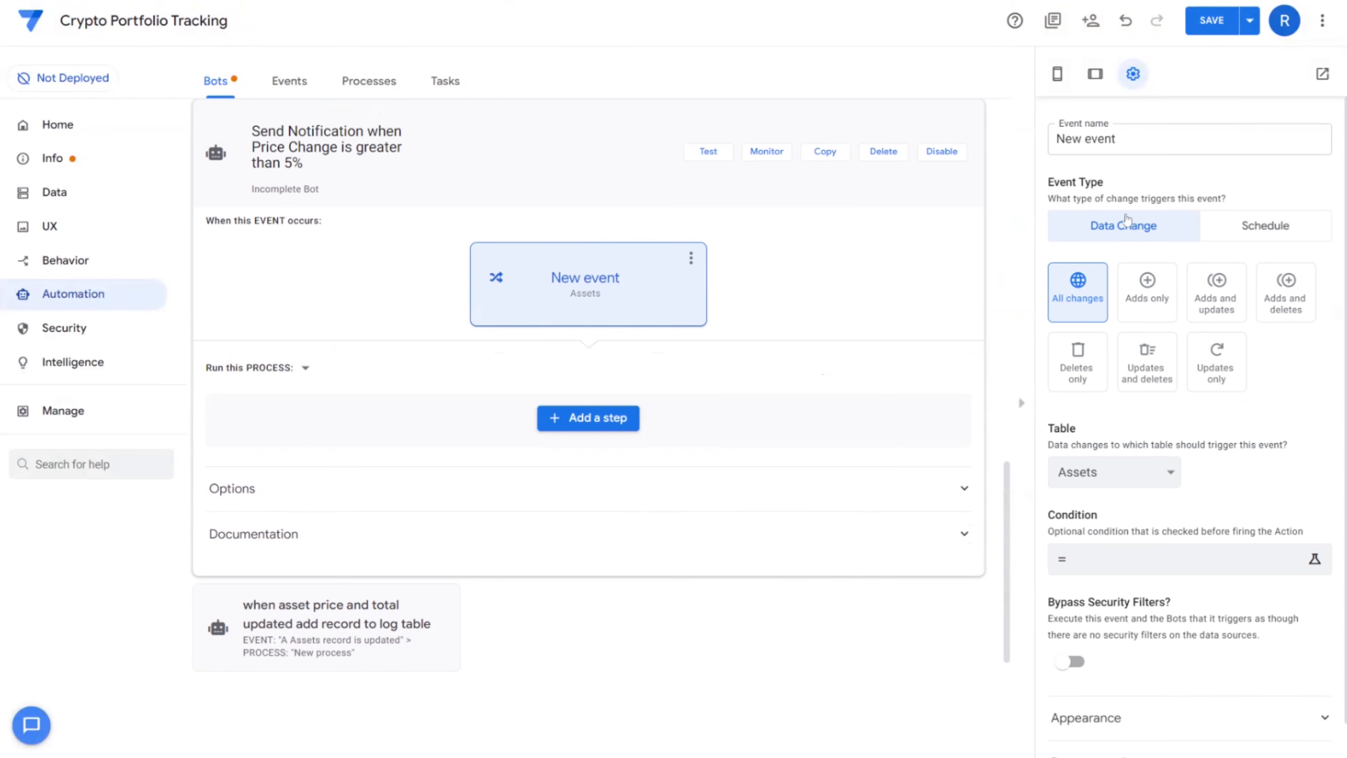
Make the new bot's event a daily schedule, comparing with Daily Price Update's 12:00 pm run time
{"action": "left_click", "coordinate": [1236, 226]}
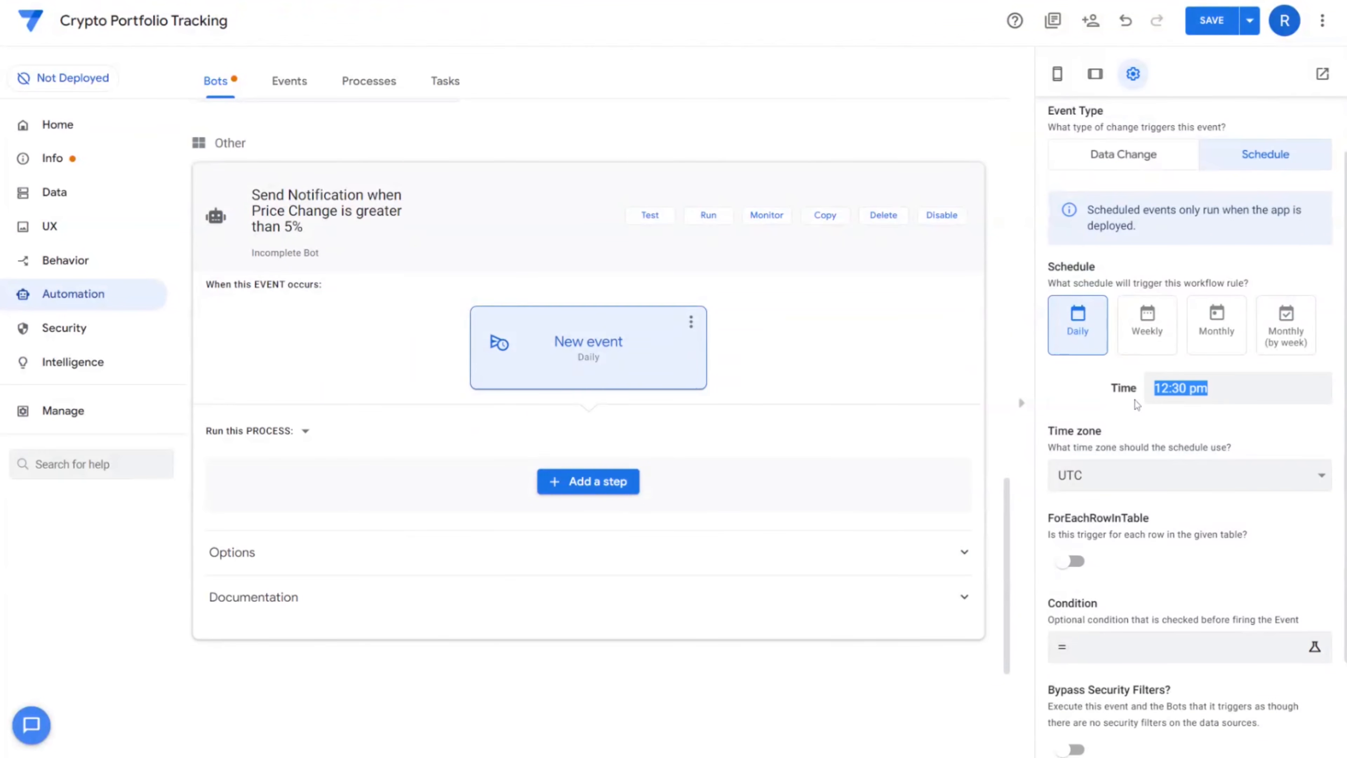
{"action": "scroll", "coordinate": [855, 461], "scroll_direction": "up", "scroll_amount": 12}
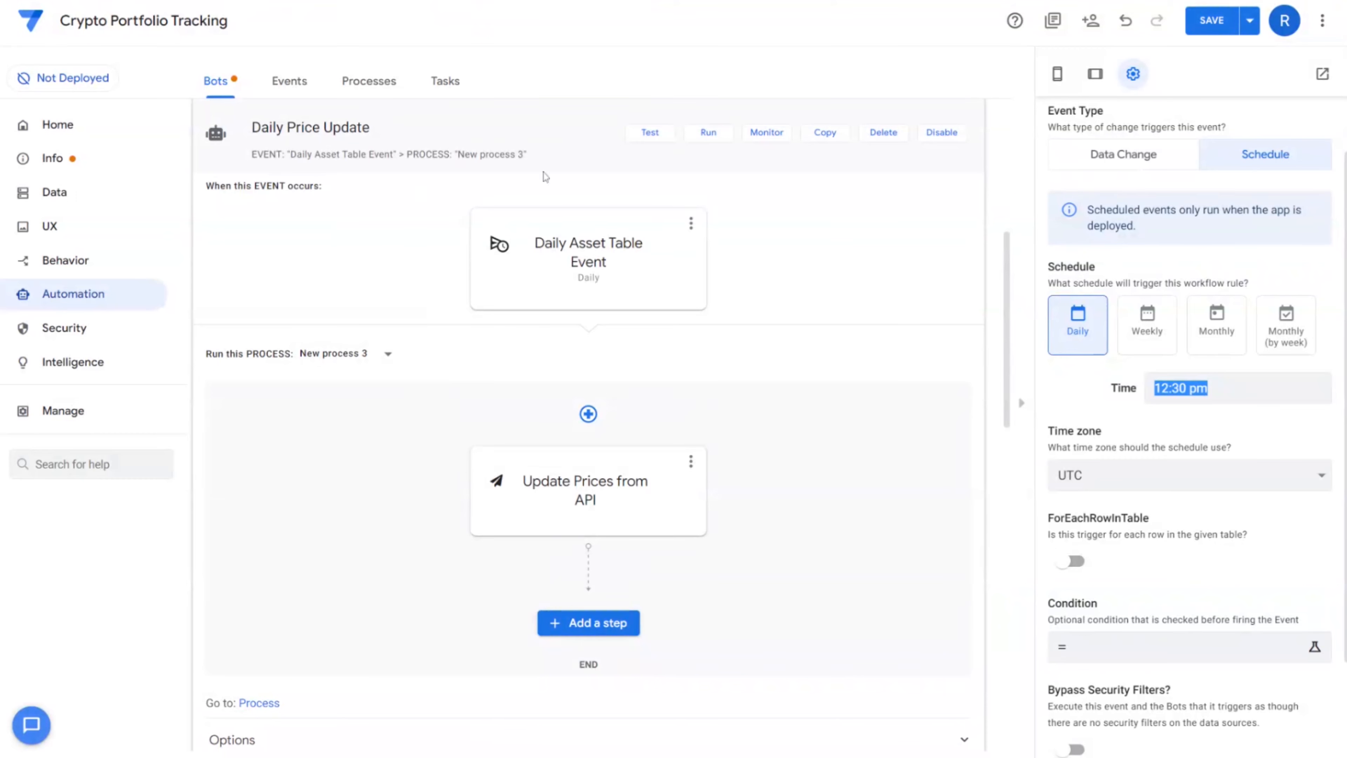
{"action": "left_click", "coordinate": [547, 511]}
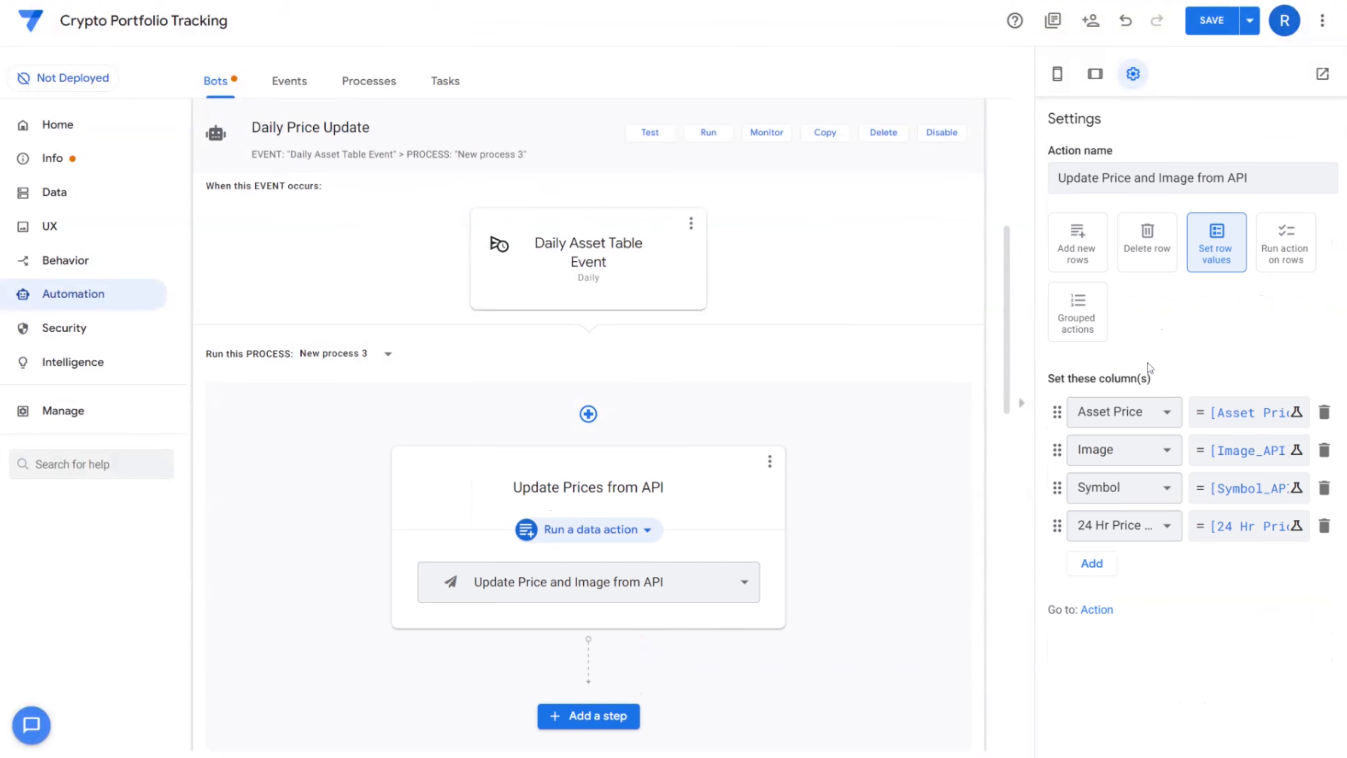
{"action": "left_click", "coordinate": [574, 241]}
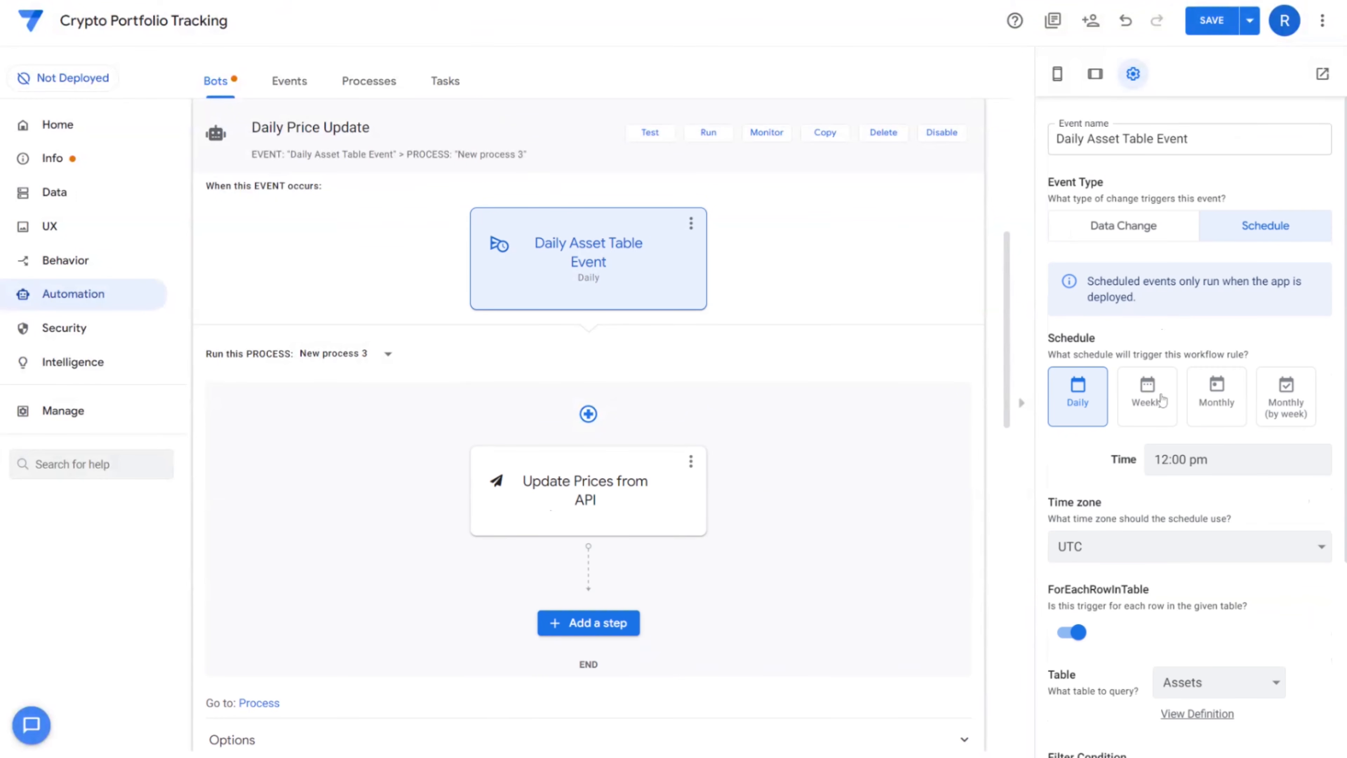
{"action": "left_click_drag", "start_coordinate": [1209, 459], "coordinate": [1119, 462]}
{"action": "scroll", "coordinate": [798, 486], "scroll_direction": "down", "scroll_amount": 10}
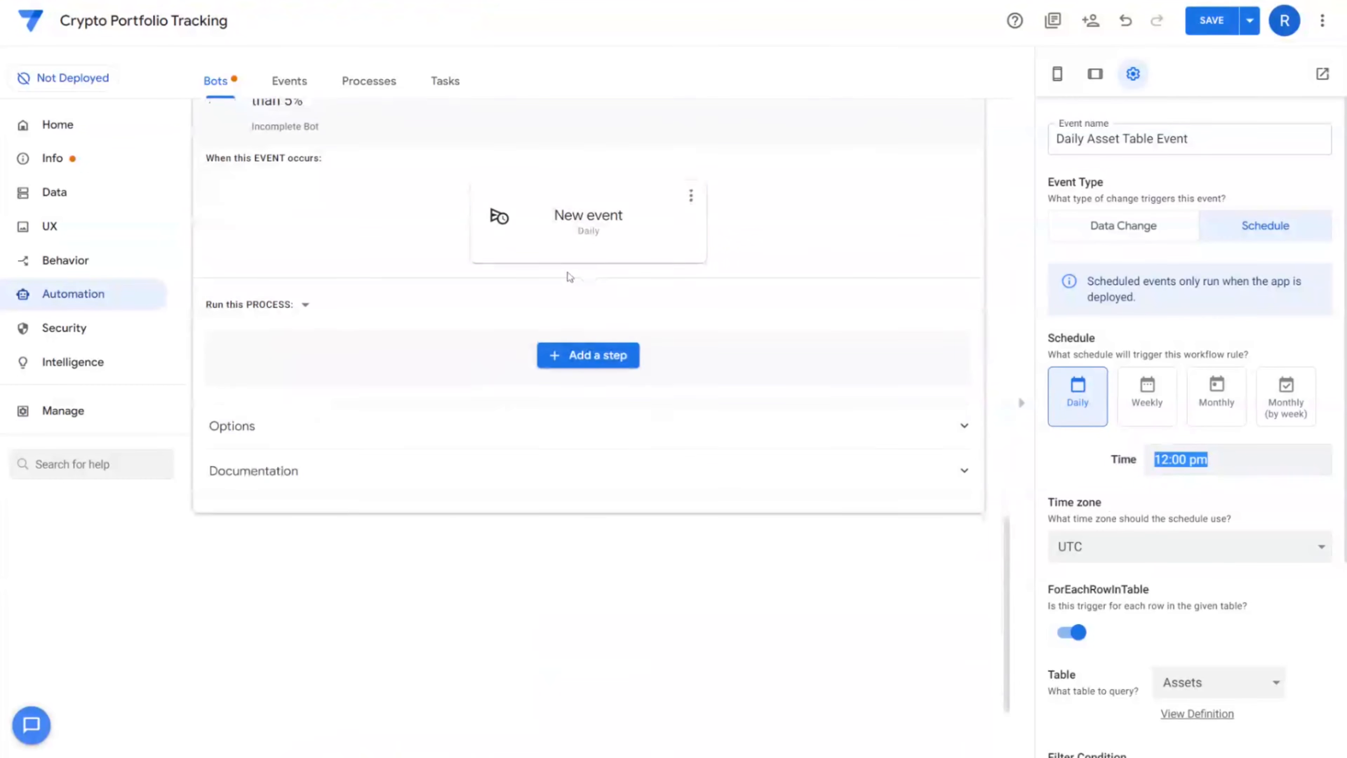
Set the event to run at 12:30 pm for each row of the Assets table, then begin its filter condition
{"action": "left_click", "coordinate": [585, 232]}
{"action": "left_click_drag", "start_coordinate": [1210, 460], "coordinate": [1125, 468]}
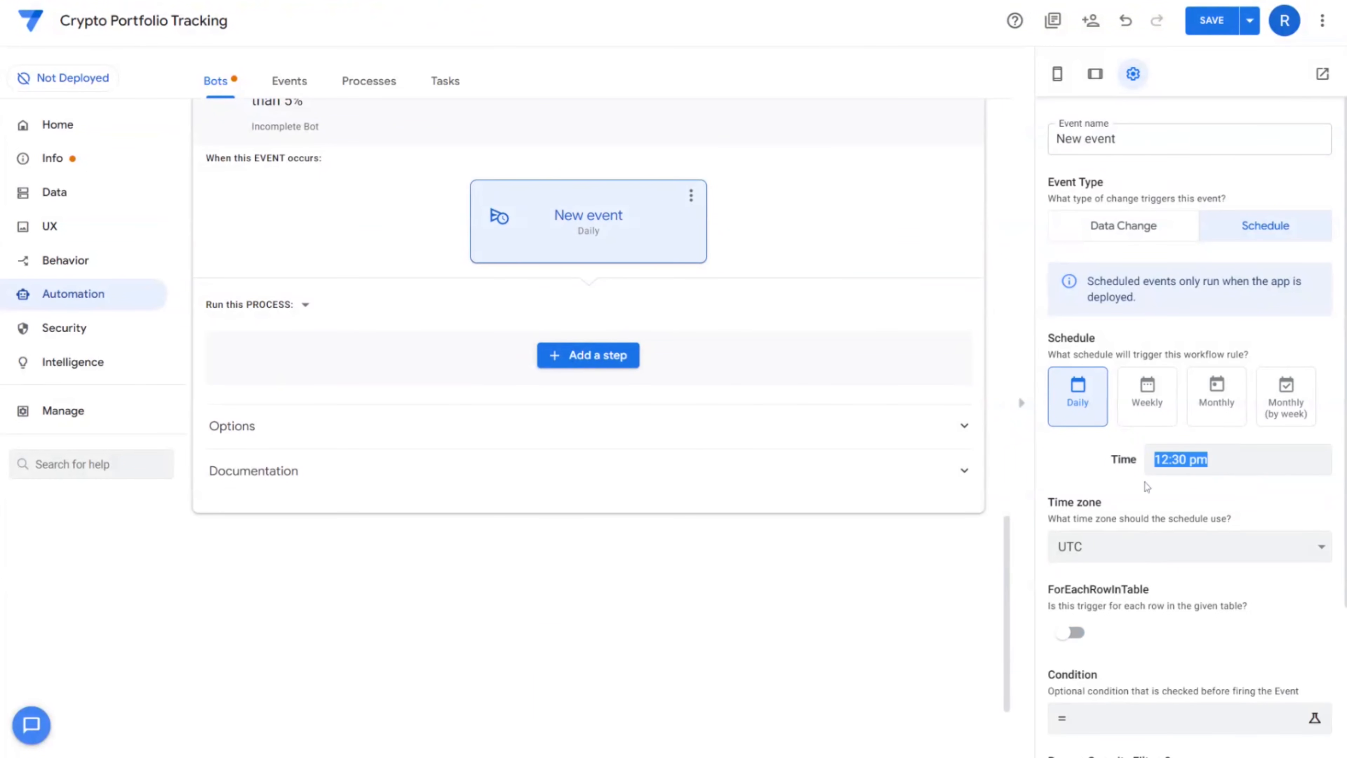
{"action": "left_click", "coordinate": [1218, 463]}
{"action": "scroll", "coordinate": [1102, 505], "scroll_direction": "down", "scroll_amount": 4}
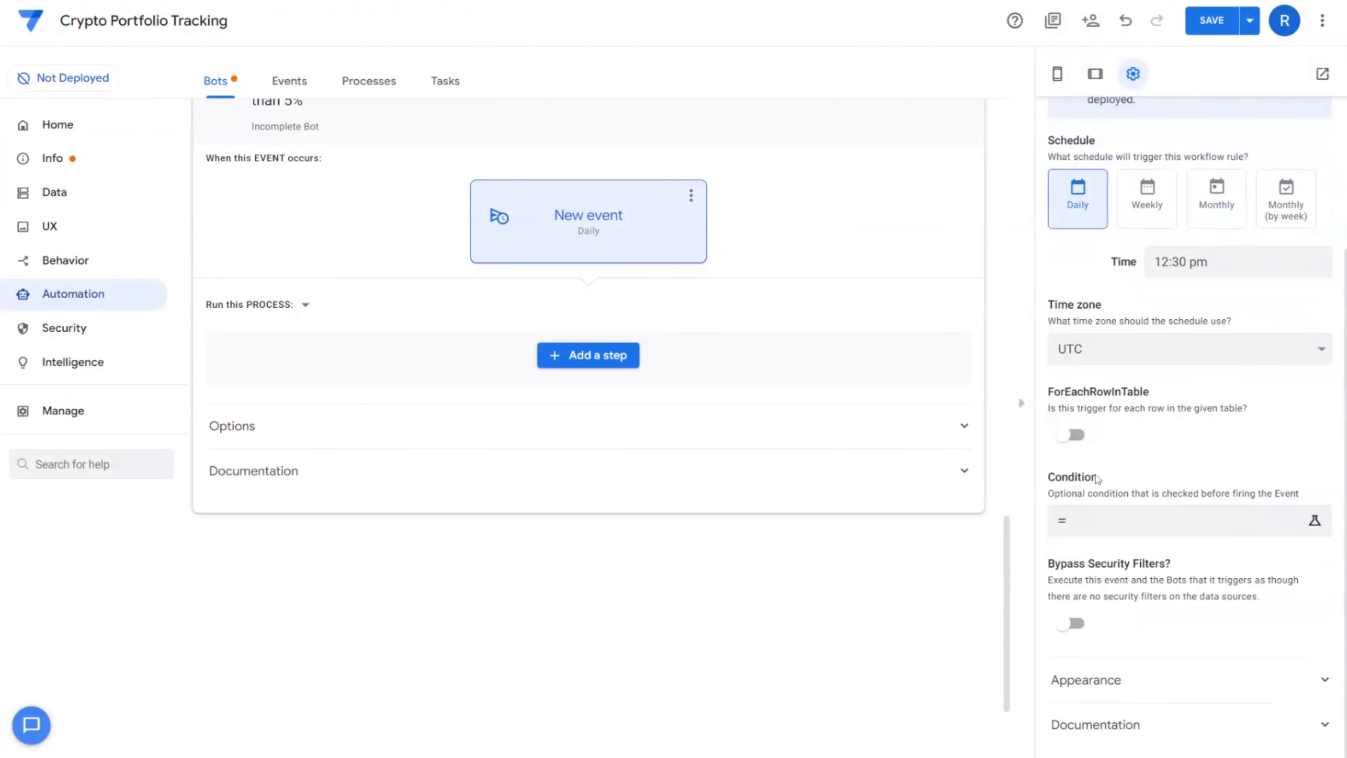
{"action": "left_click", "coordinate": [1071, 435]}
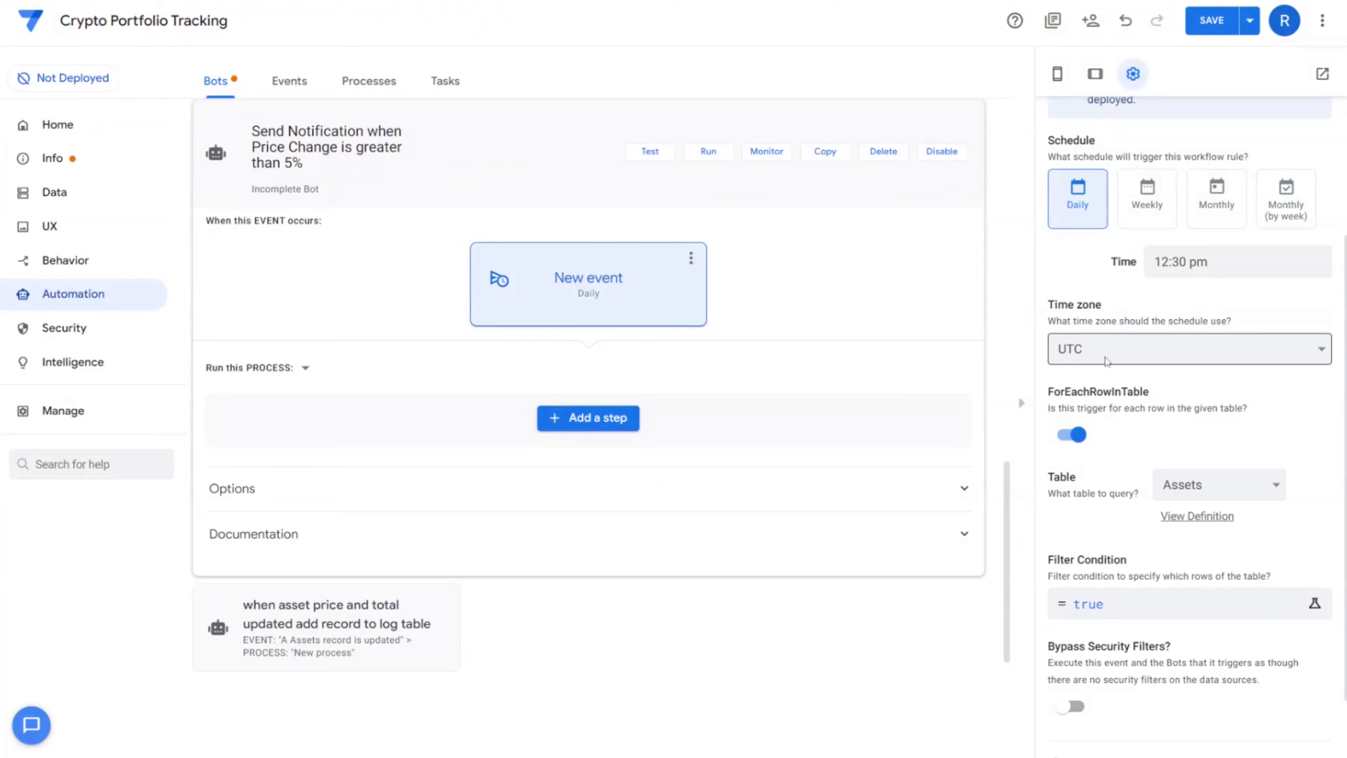
{"action": "scroll", "coordinate": [1129, 579], "scroll_direction": "down", "scroll_amount": 2}
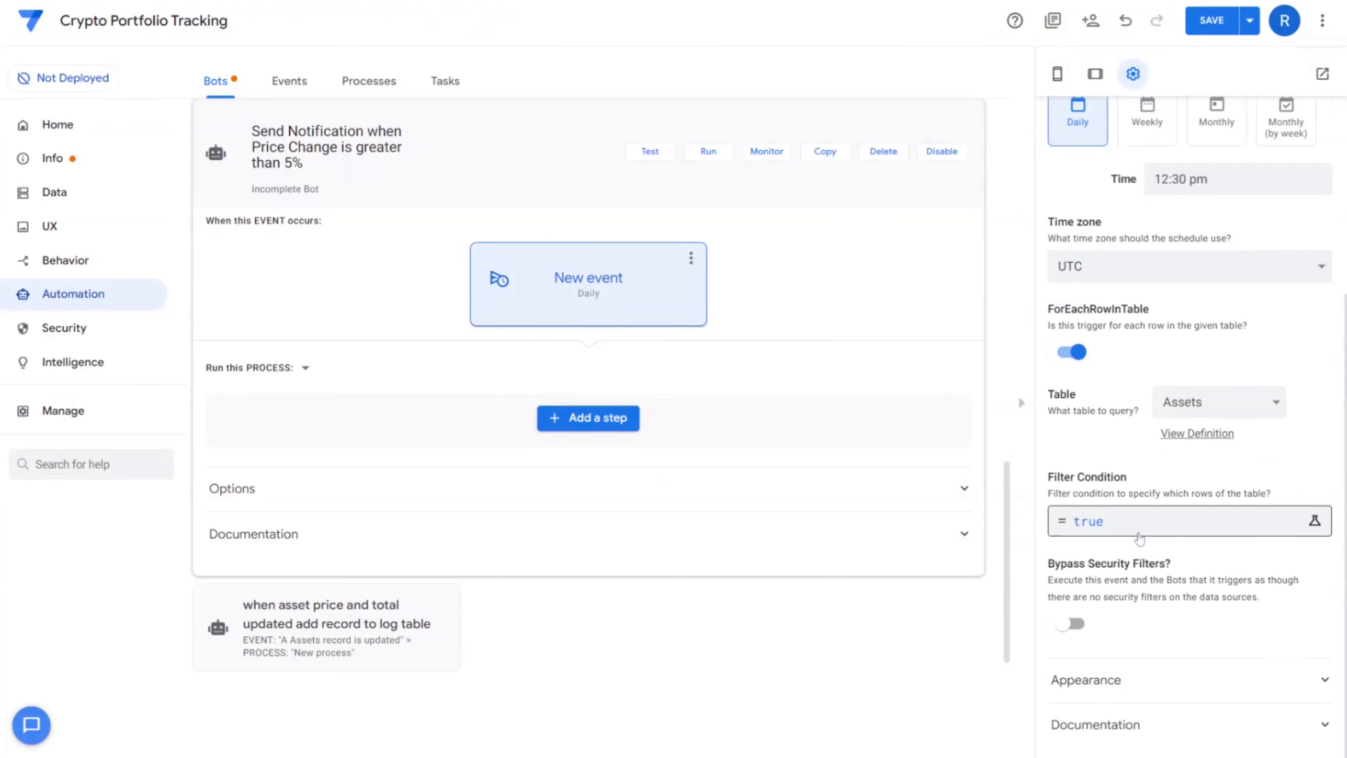
{"action": "left_click", "coordinate": [1138, 536]}
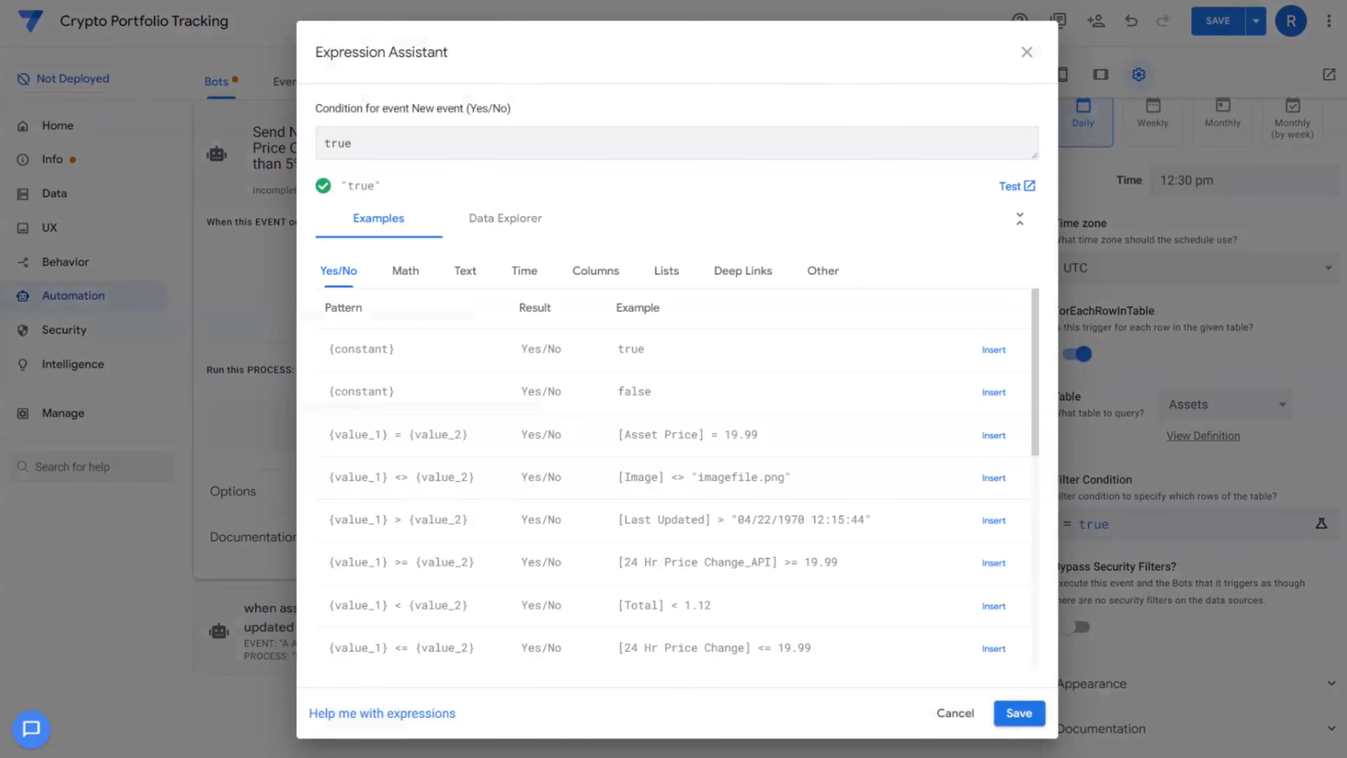
Insert [24 Hr Percent Change] and build the >=0.05 and <=-0.05 comparisons across lines
{"action": "left_click", "coordinate": [578, 280]}
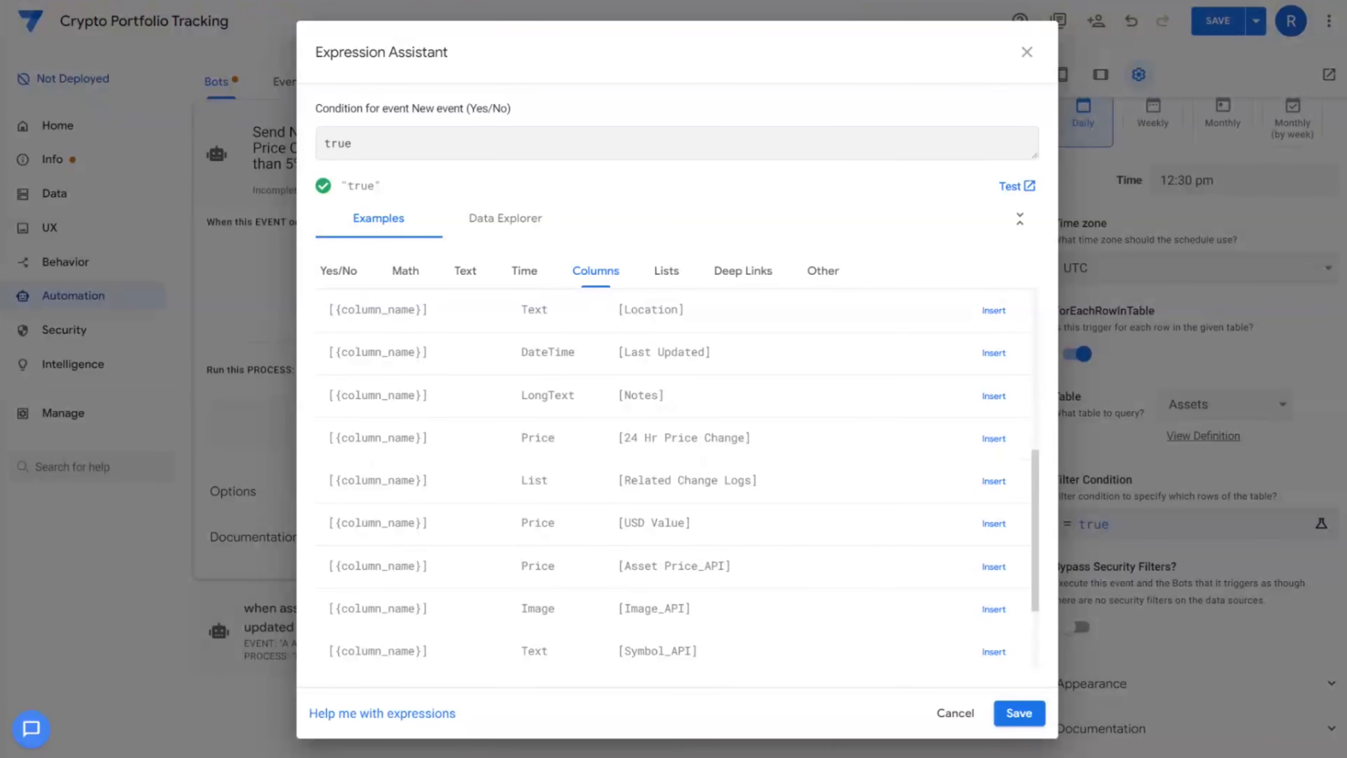
{"action": "scroll", "coordinate": [796, 586], "scroll_direction": "down", "scroll_amount": 3}
{"action": "left_click_drag", "start_coordinate": [630, 604], "coordinate": [752, 604]}
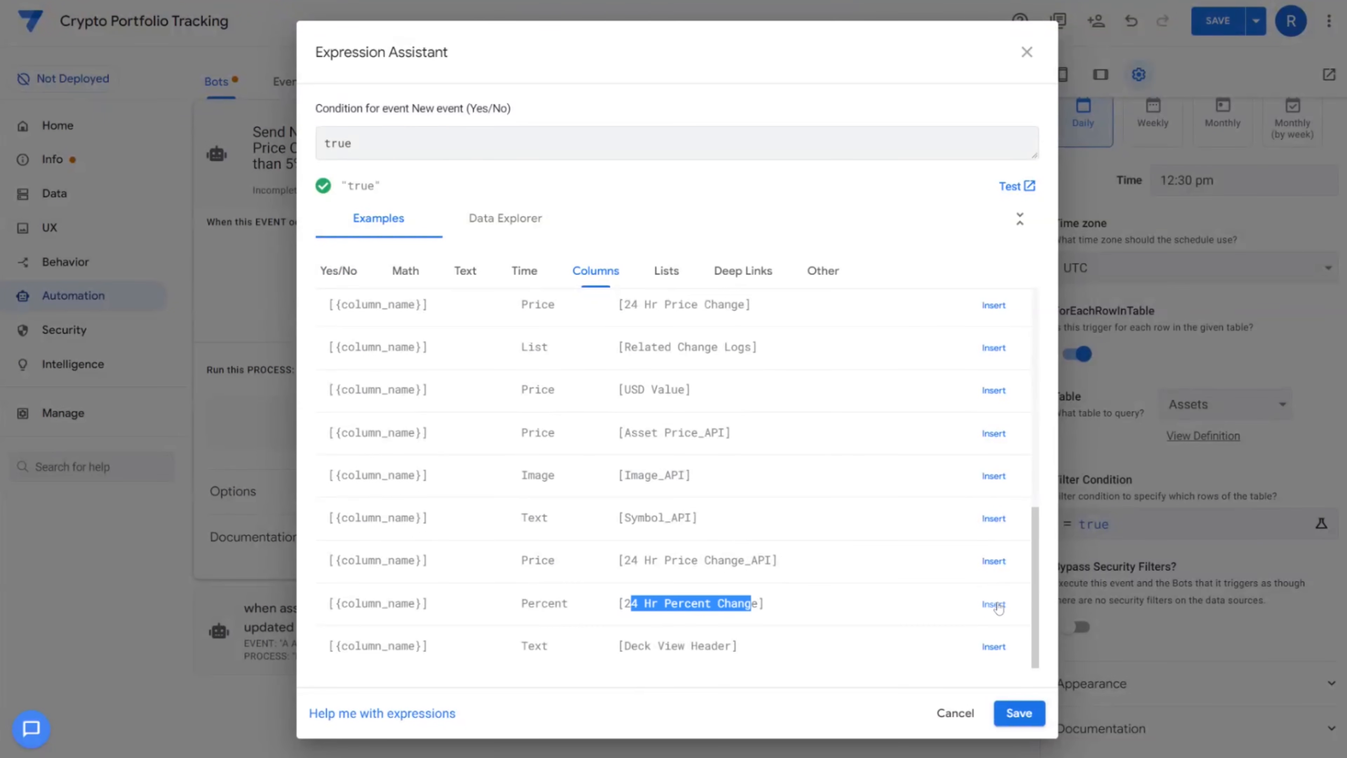
{"action": "left_click", "coordinate": [994, 604]}
{"action": "type", "text": ">."}
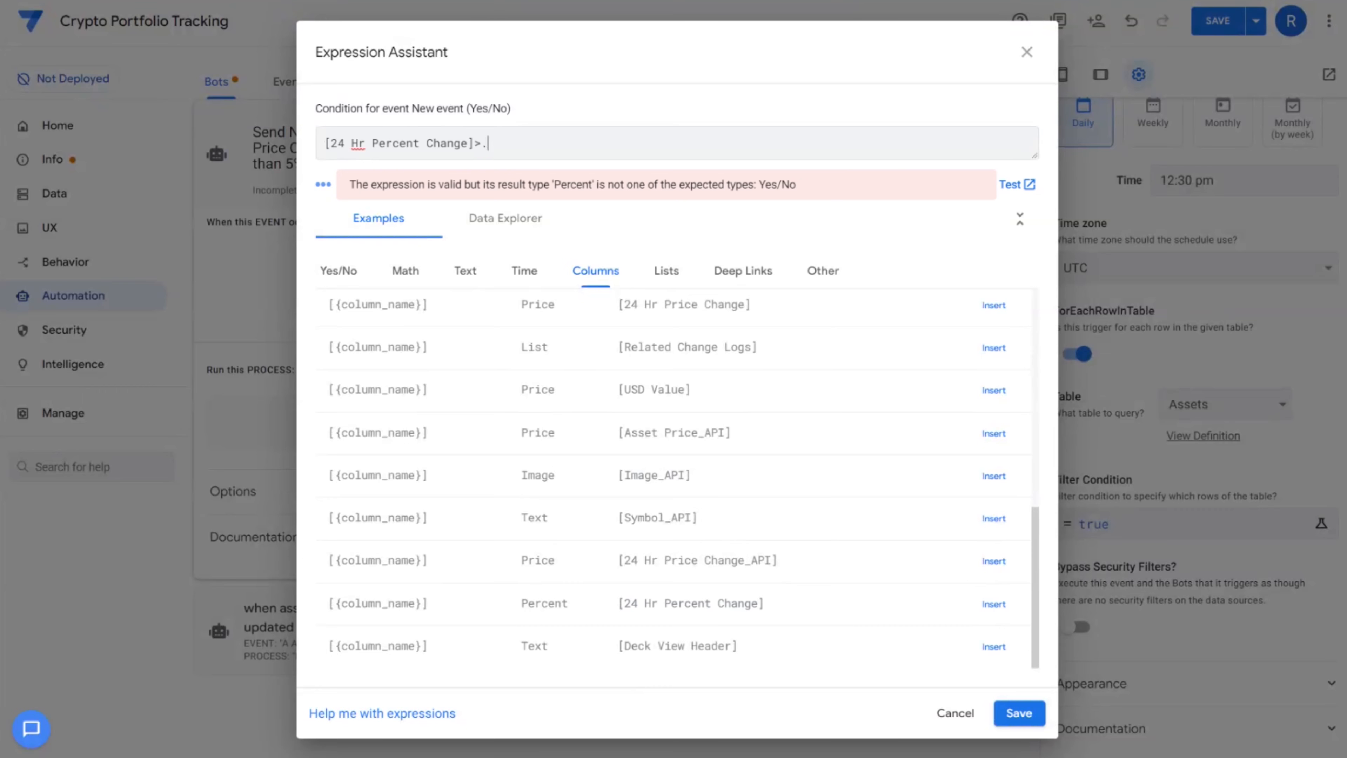
{"action": "type", "text": "and("}
{"action": "key", "text": "Return"}
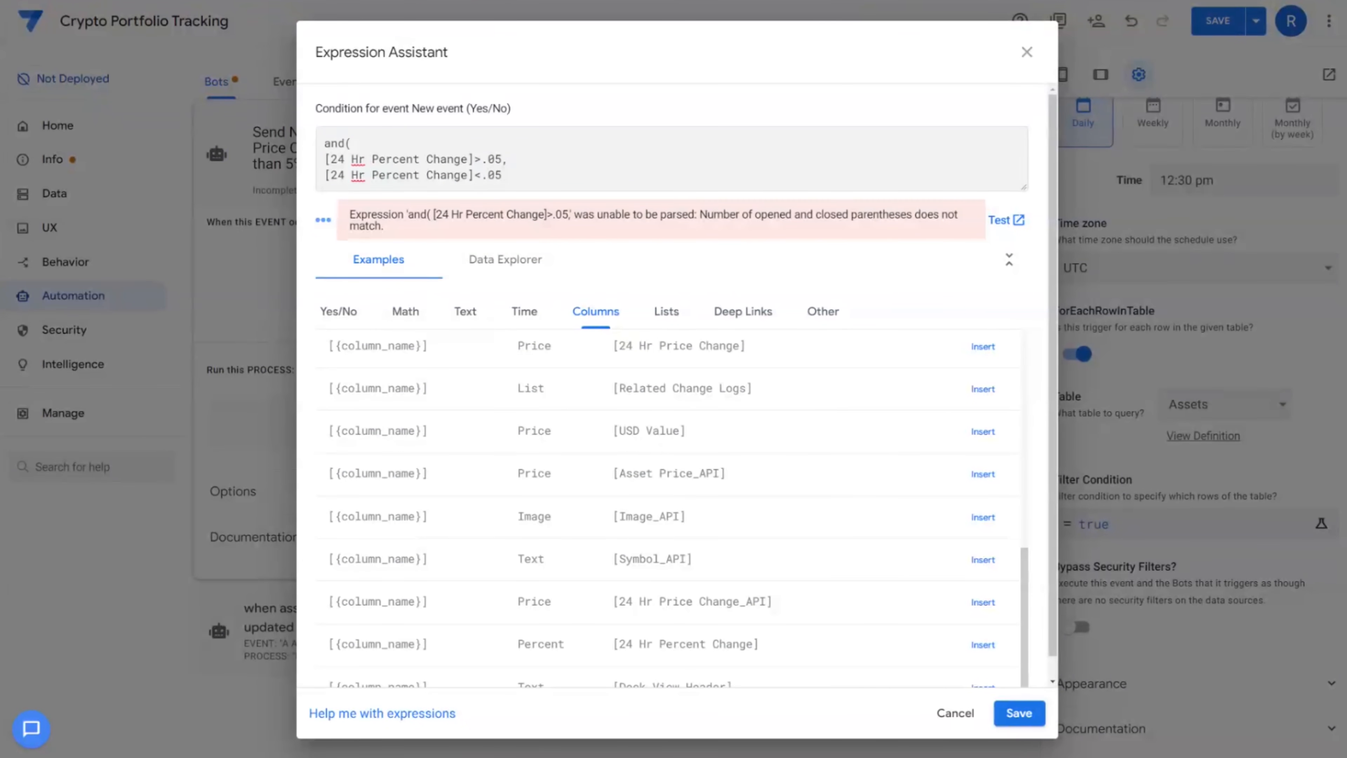
{"action": "type", "text": "-.05"}
{"action": "key", "text": "Return"}
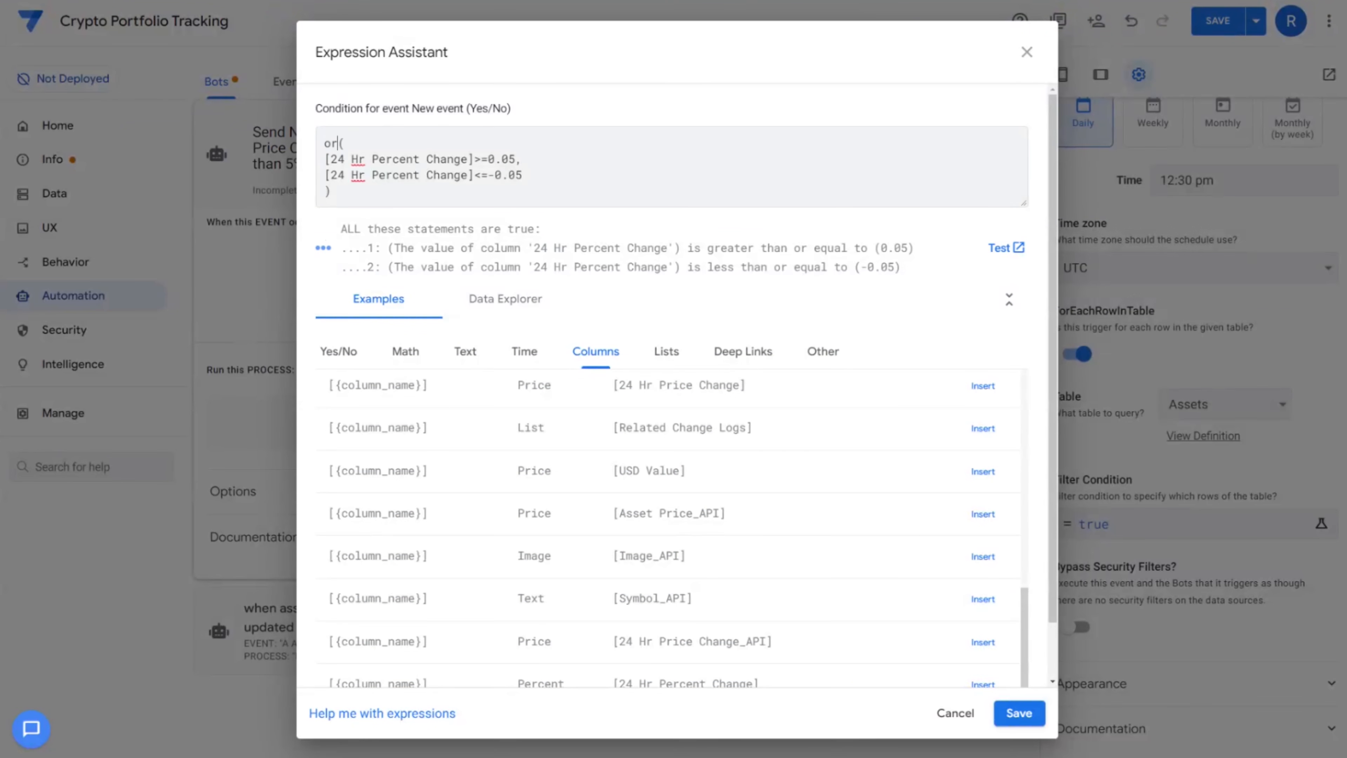
Finish the or() condition and test it: Y for aave, N for bitcoin and ethereum
{"action": "left_click_drag", "start_coordinate": [337, 159], "coordinate": [508, 159]}
{"action": "left_click", "coordinate": [393, 175]}
{"action": "triple_click", "coordinate": [335, 143]}
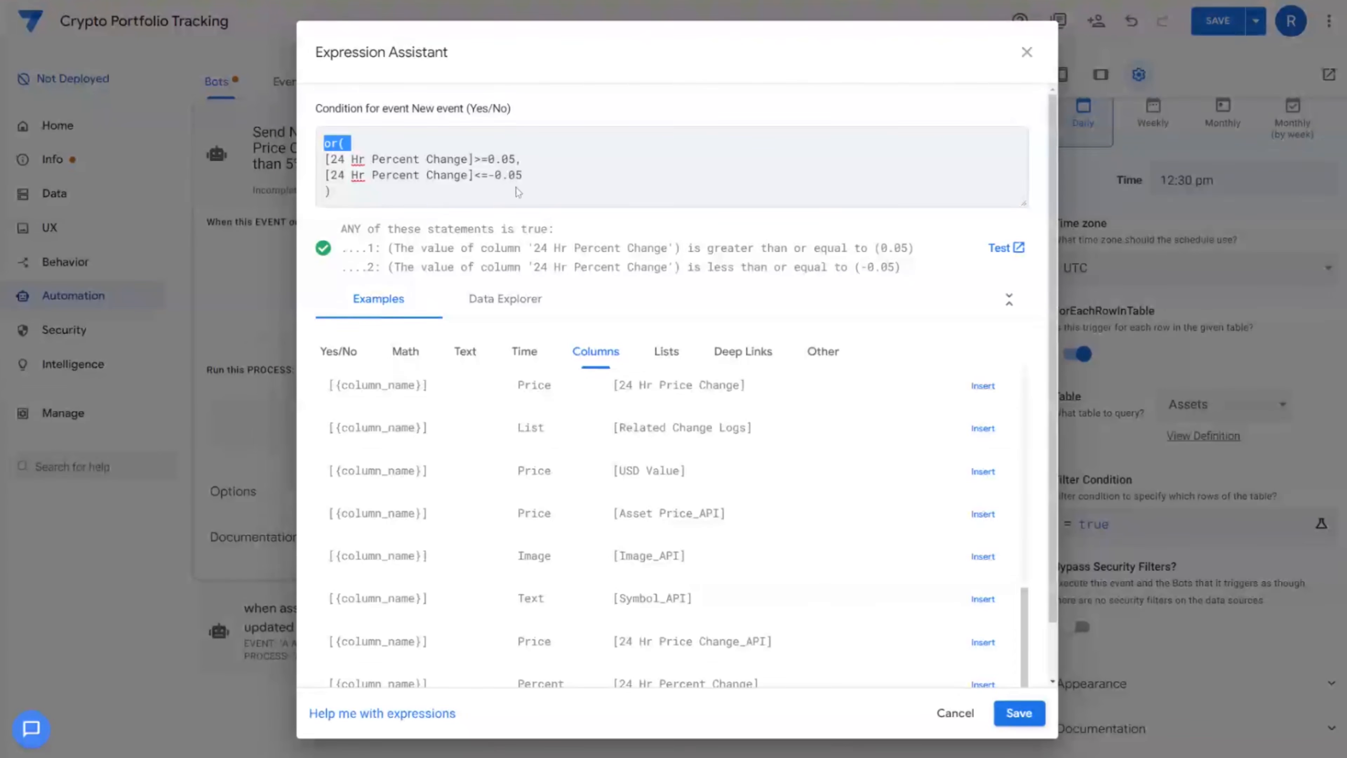
{"action": "left_click", "coordinate": [1002, 254]}
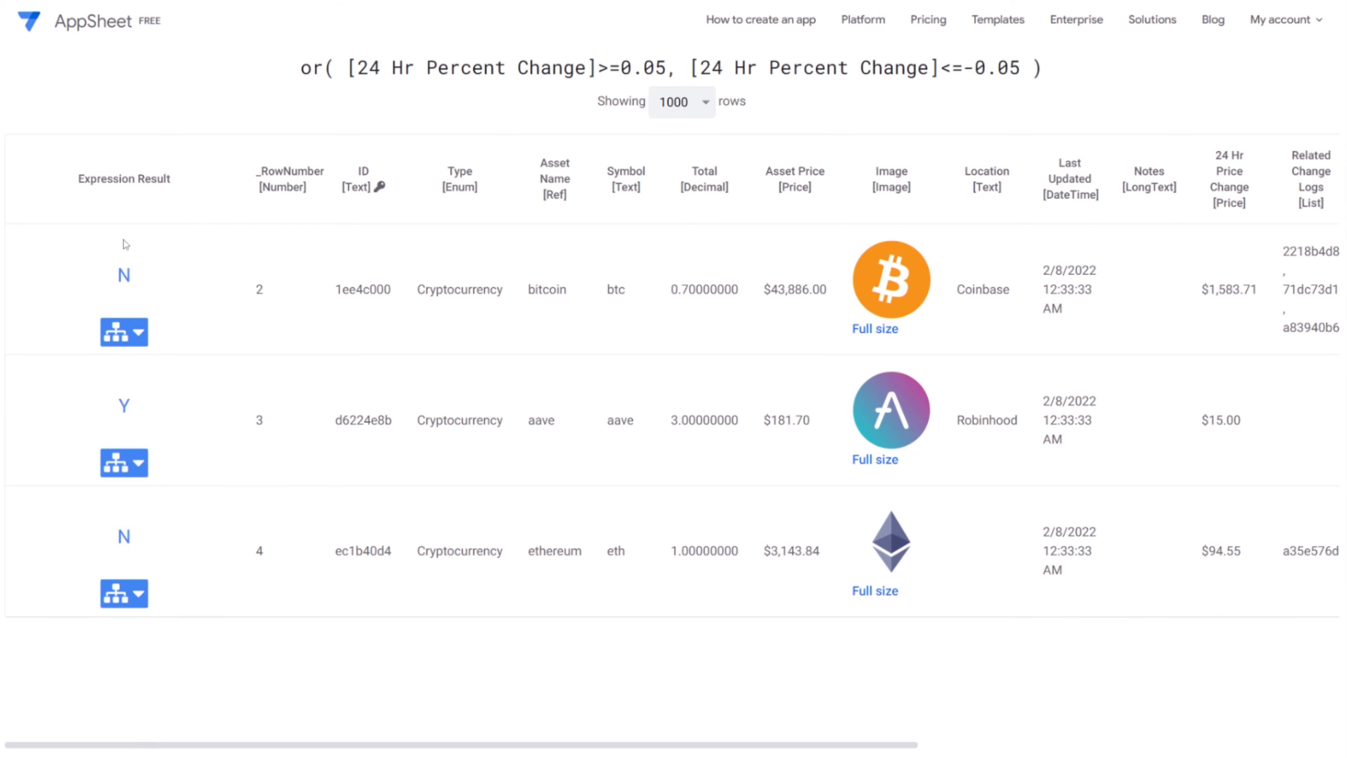
{"action": "double_click", "coordinate": [124, 275]}
{"action": "double_click", "coordinate": [109, 537]}
{"action": "double_click", "coordinate": [135, 398]}
{"action": "left_click_drag", "start_coordinate": [359, 753], "coordinate": [890, 754]}
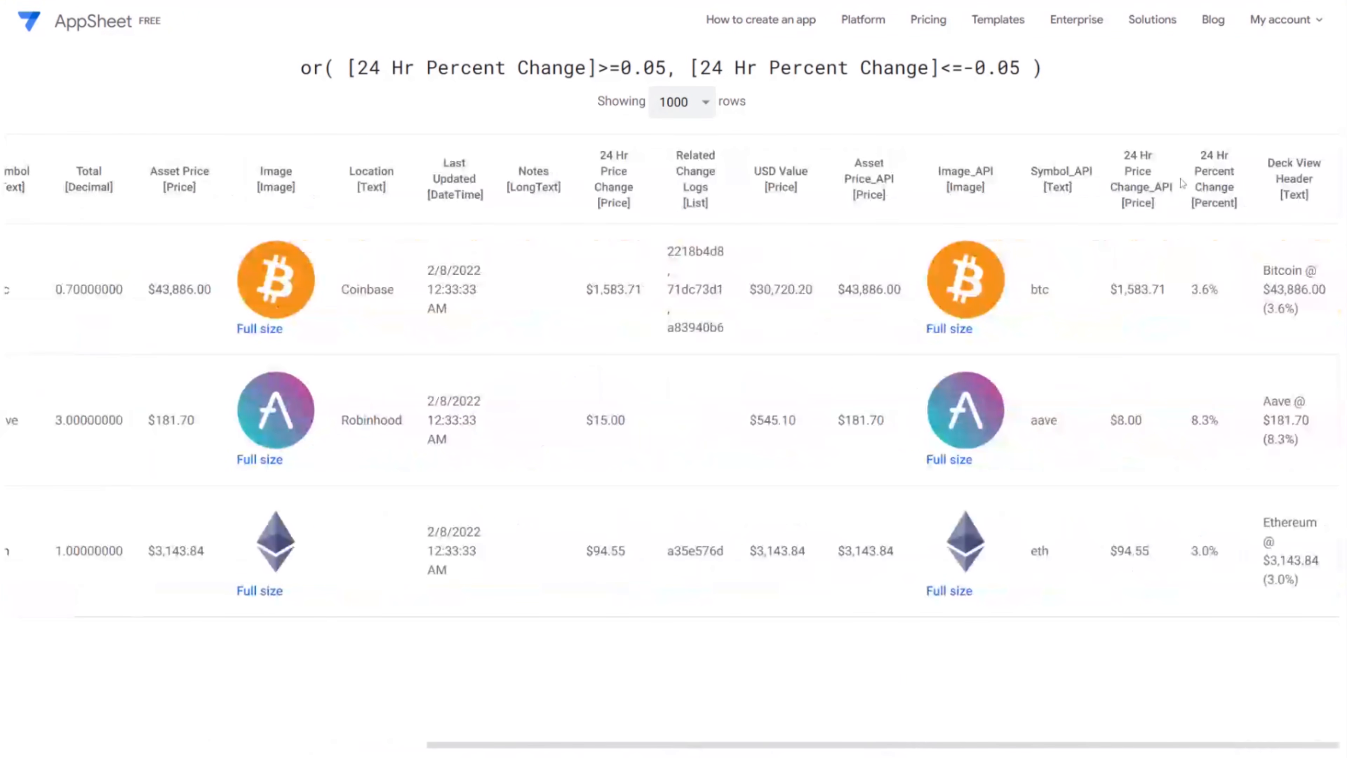
{"action": "double_click", "coordinate": [1195, 291]}
{"action": "left_click_drag", "start_coordinate": [1219, 423], "coordinate": [1192, 422]}
{"action": "left_click_drag", "start_coordinate": [1219, 552], "coordinate": [1192, 552]}
{"action": "left_click_drag", "start_coordinate": [1210, 291], "coordinate": [1189, 291]}
{"action": "left_click_drag", "start_coordinate": [1219, 552], "coordinate": [1192, 552]}
{"action": "left_click_drag", "start_coordinate": [1192, 291], "coordinate": [1219, 291]}
{"action": "left_click_drag", "start_coordinate": [1221, 419], "coordinate": [1194, 460]}
{"action": "left_click_drag", "start_coordinate": [1144, 744], "coordinate": [722, 744]}
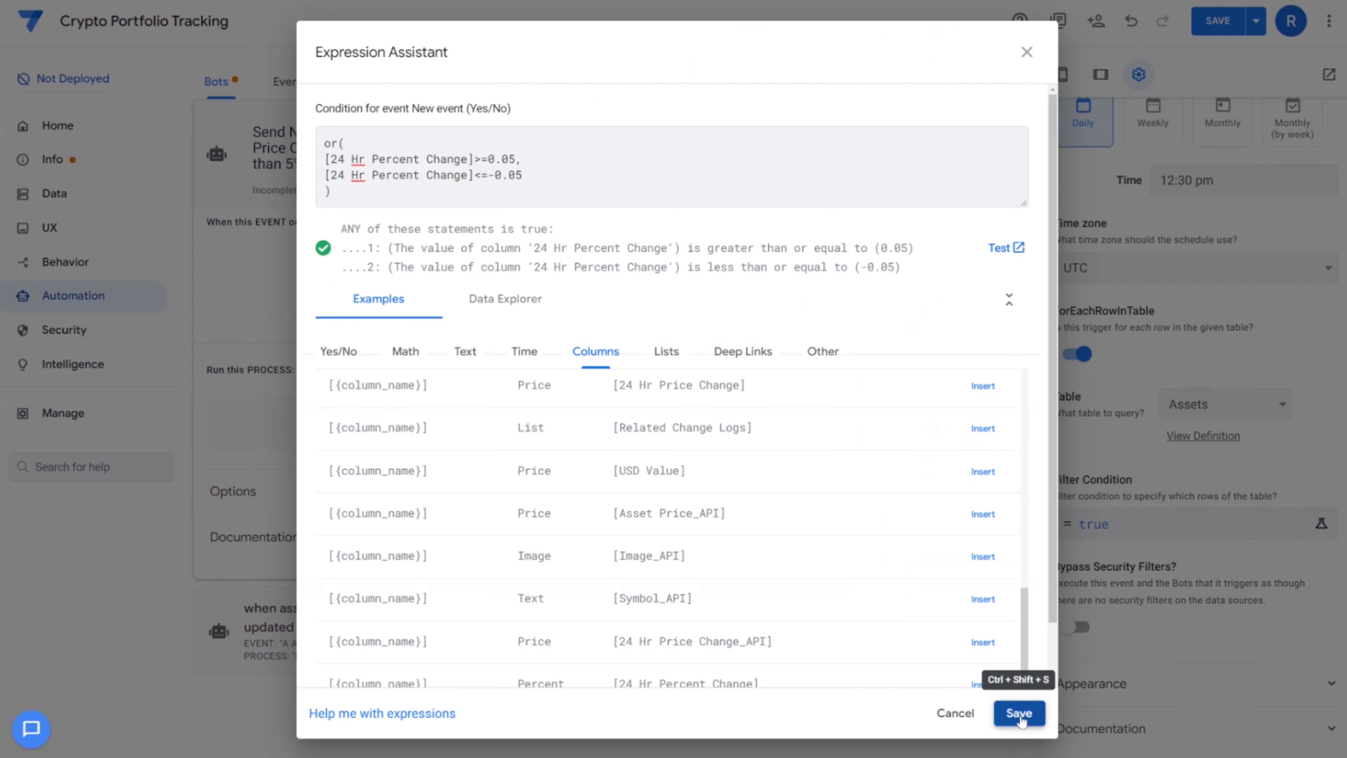
Save the filter and add a custom 'Send Email' step backed by a new task
{"action": "left_click", "coordinate": [1018, 714]}
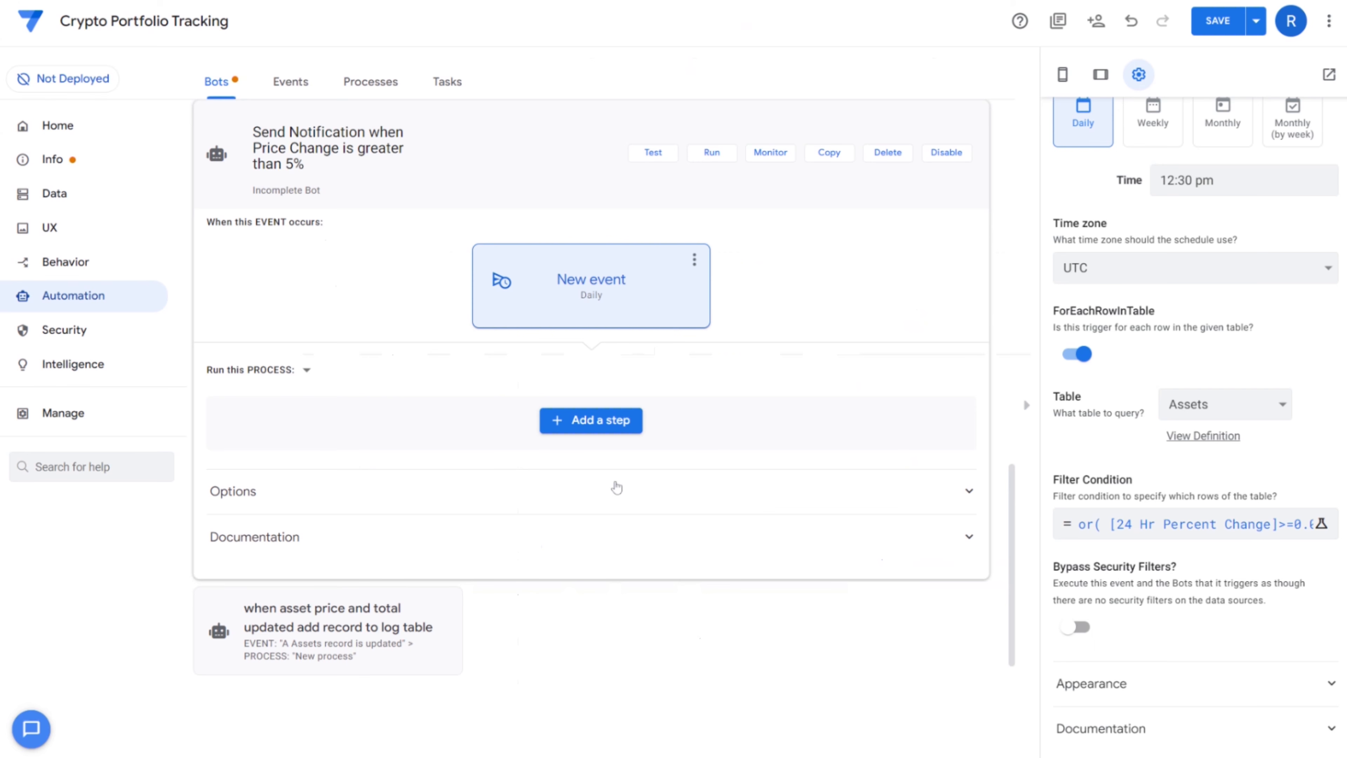
{"action": "left_click", "coordinate": [590, 427]}
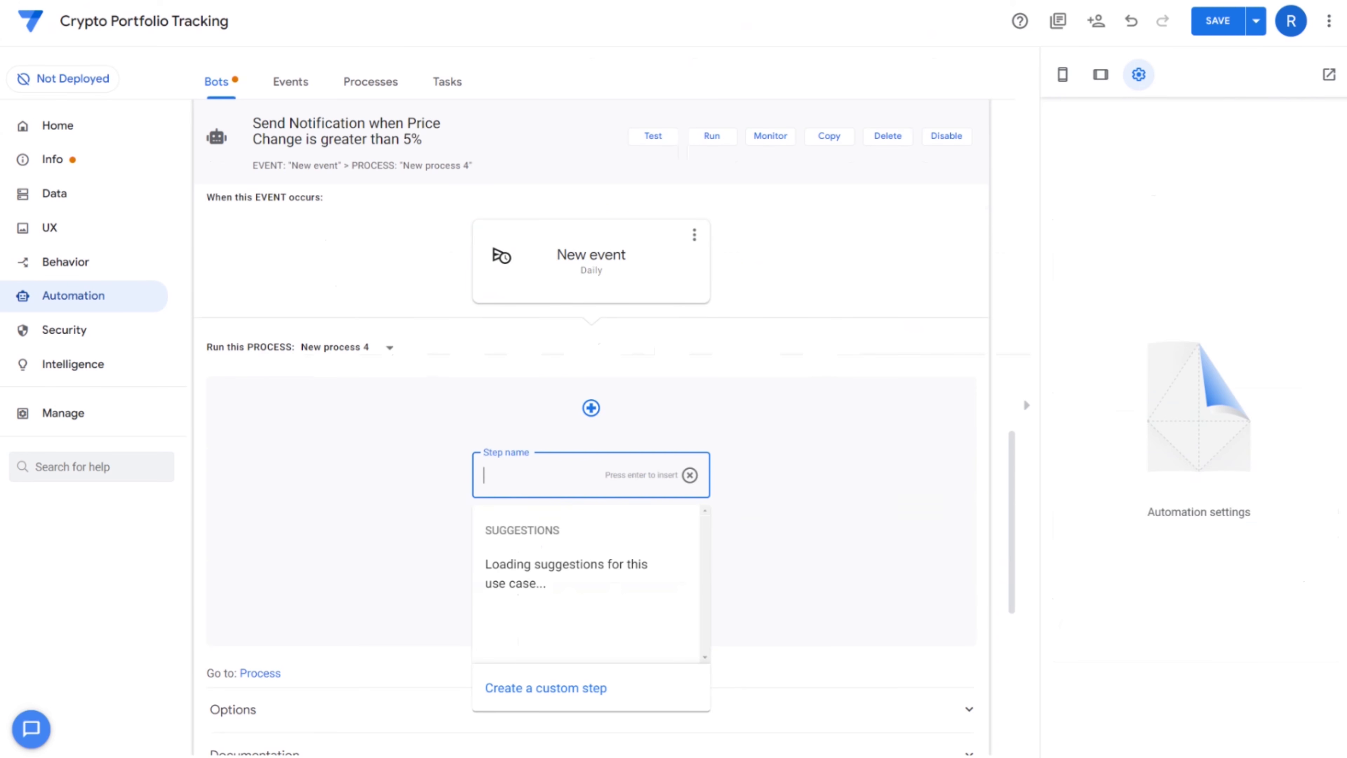
{"action": "type", "text": "Send Email"}
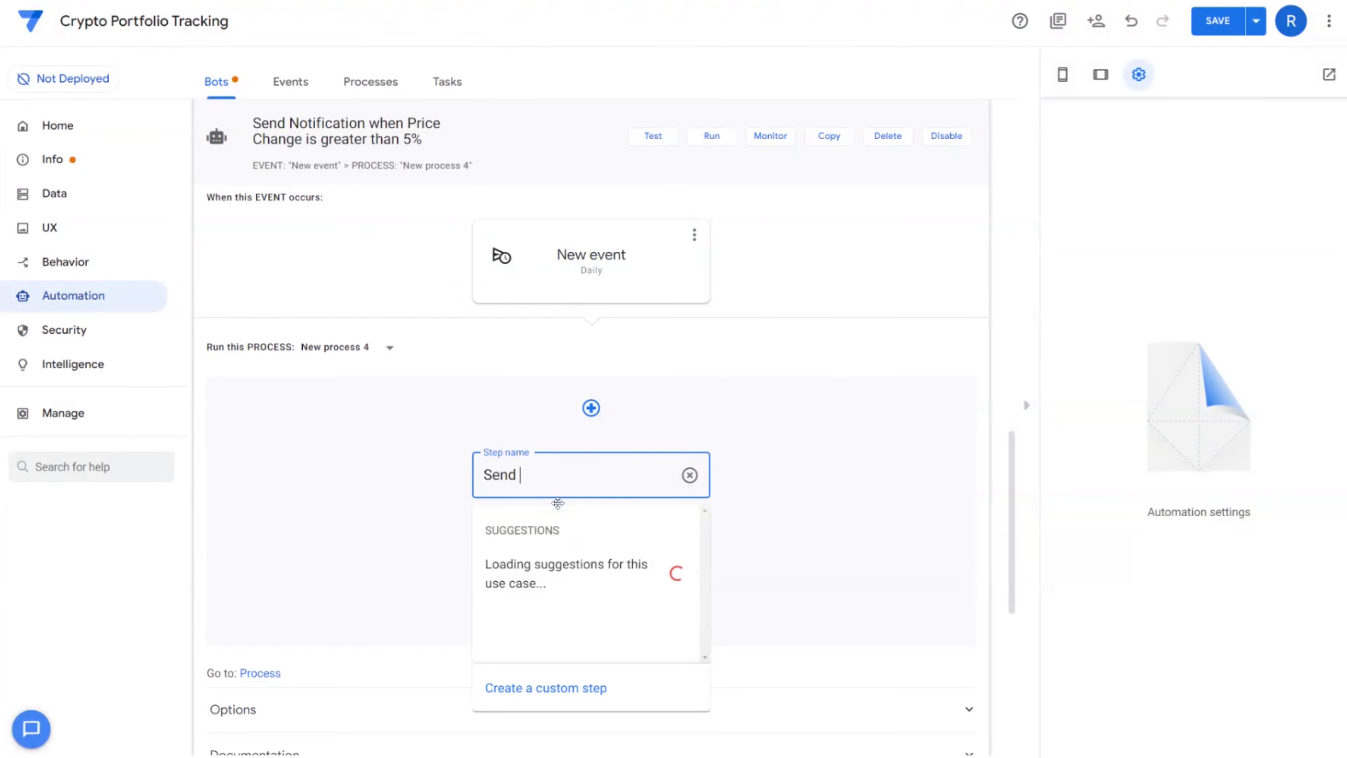
{"action": "left_click", "coordinate": [586, 689]}
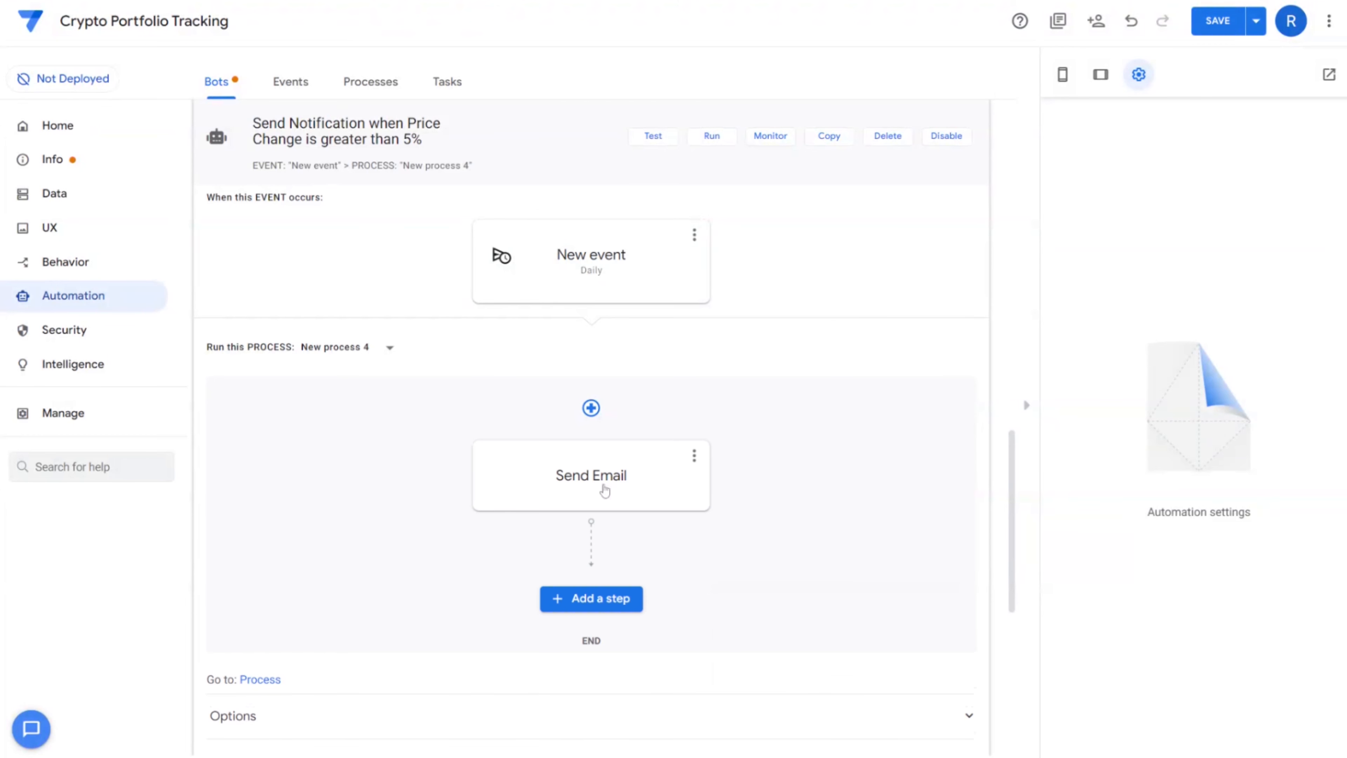
{"action": "left_click", "coordinate": [598, 487]}
{"action": "left_click", "coordinate": [555, 576]}
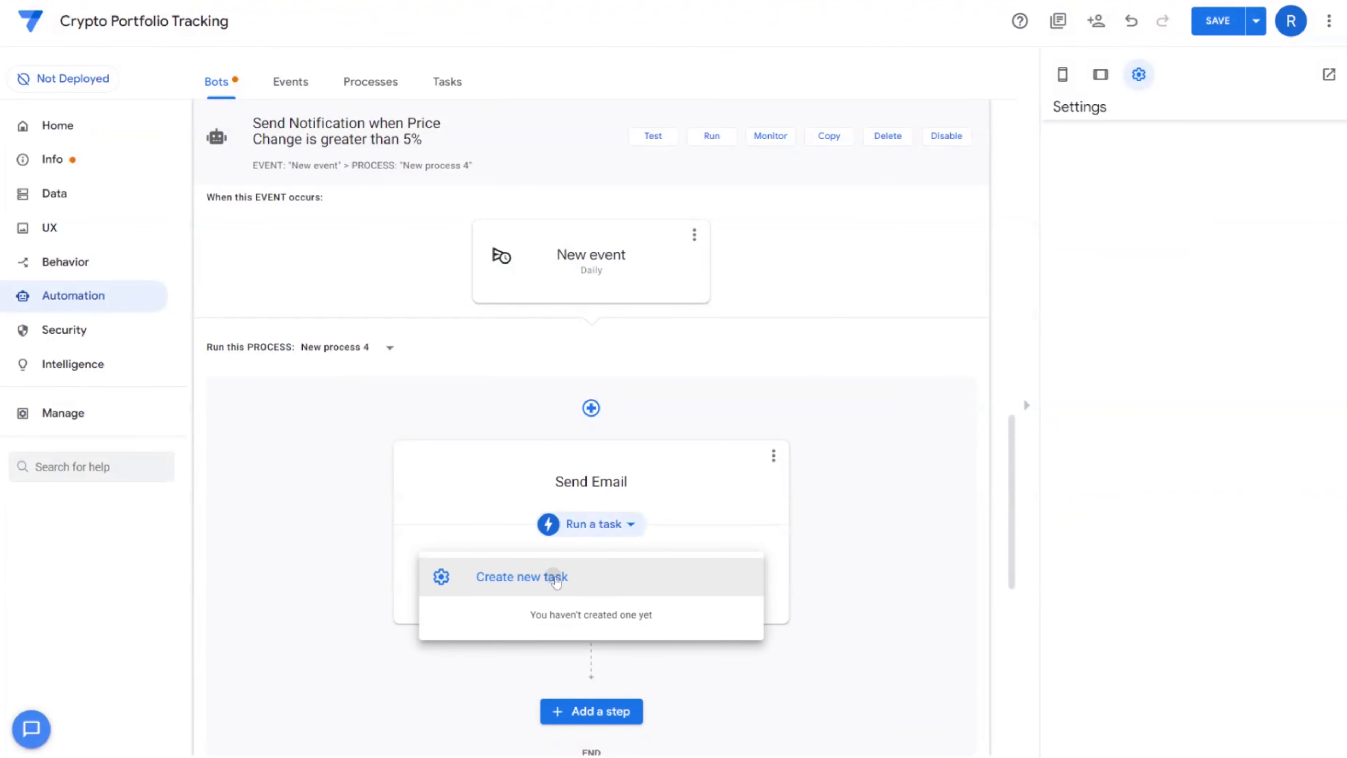
{"action": "left_click", "coordinate": [554, 575]}
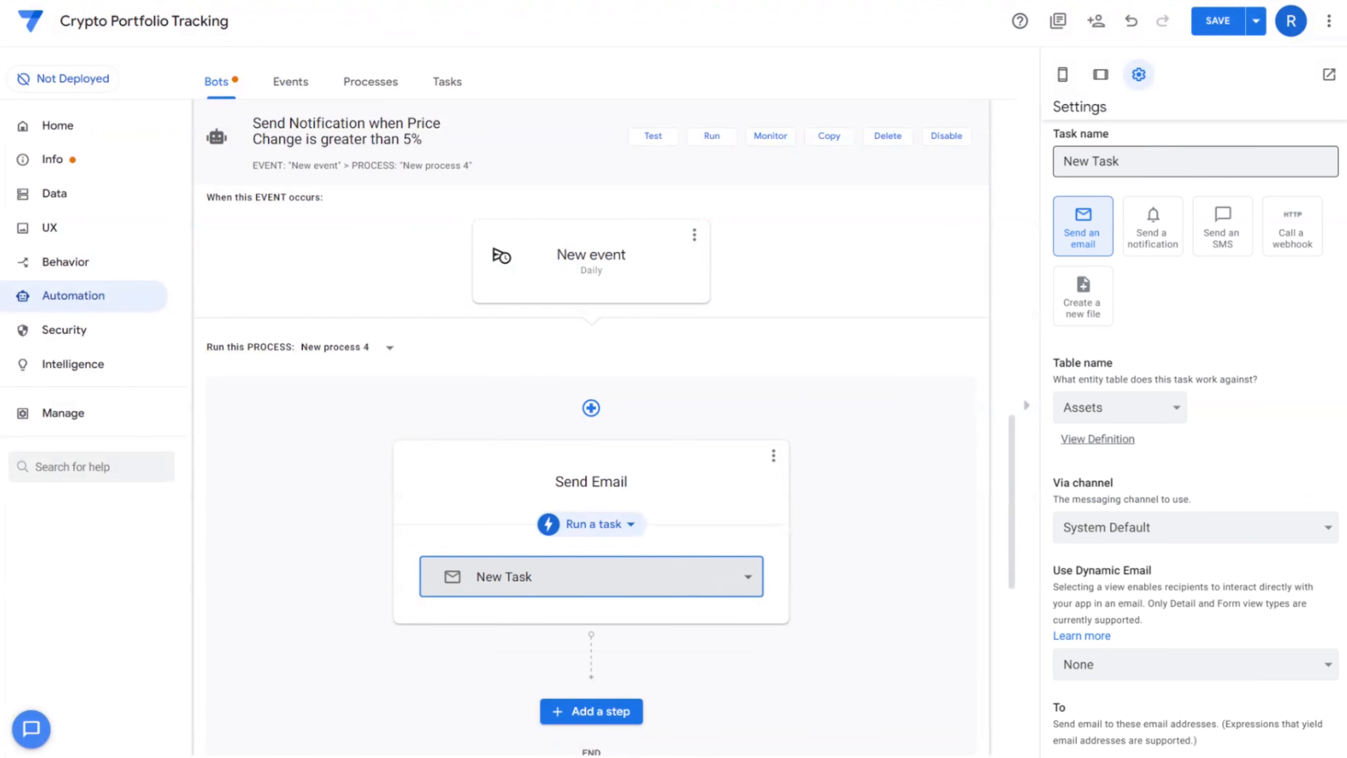
Add one recipient e-mail address and switch off Use default content
{"action": "scroll", "coordinate": [1255, 432], "scroll_direction": "down", "scroll_amount": 3}
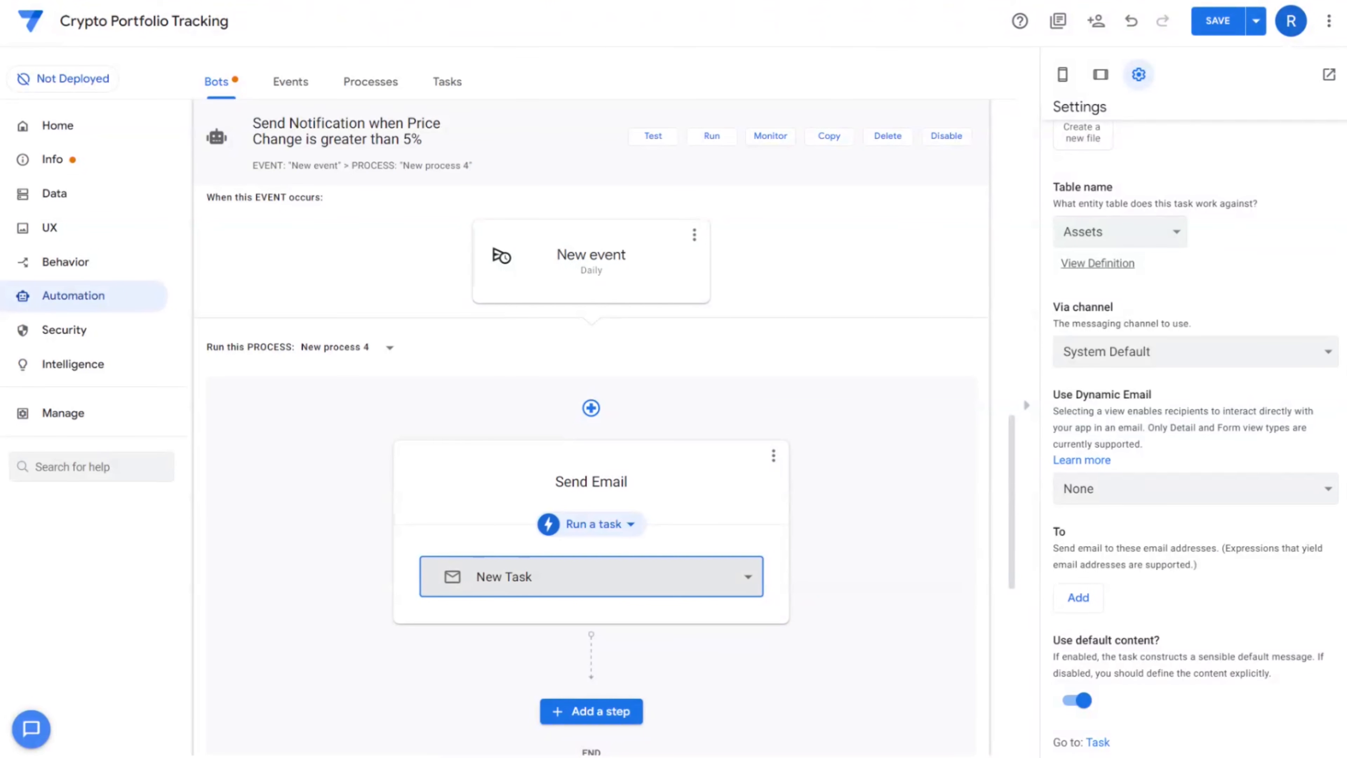
{"action": "left_click", "coordinate": [1078, 598]}
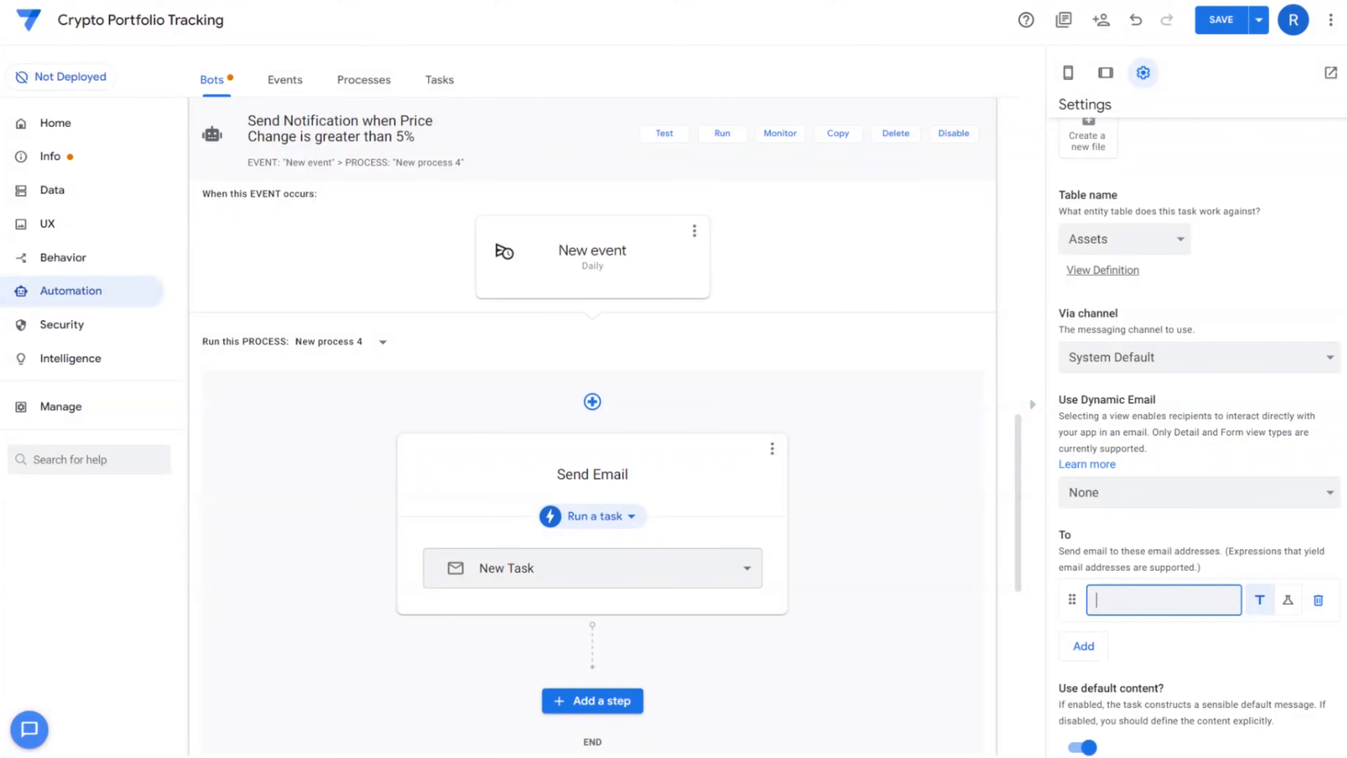
{"action": "scroll", "coordinate": [1170, 660], "scroll_direction": "down", "scroll_amount": 1}
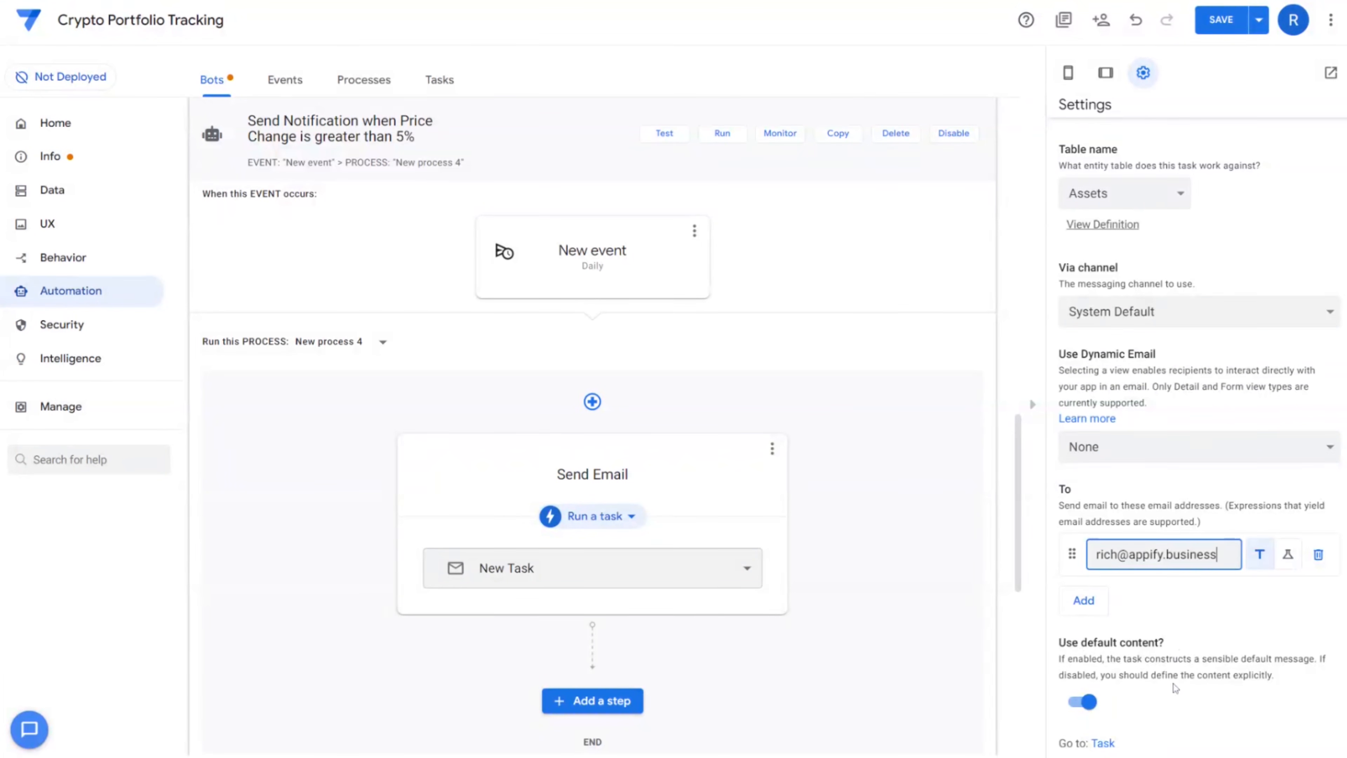
{"action": "left_click", "coordinate": [1091, 708]}
{"action": "left_click", "coordinate": [1093, 709]}
{"action": "scroll", "coordinate": [1188, 478], "scroll_direction": "down", "scroll_amount": 10}
{"action": "scroll", "coordinate": [1188, 462], "scroll_direction": "up", "scroll_amount": 2}
Set subject 'Price Alert for <<[Asset Name].[Name]>>' and body 'The price of <<[Asset Name].[Name]>> is now <<[Asset Price]>>.', then save
{"action": "left_click", "coordinate": [1183, 442]}
{"action": "type", "text": "Price Alert for <<["}
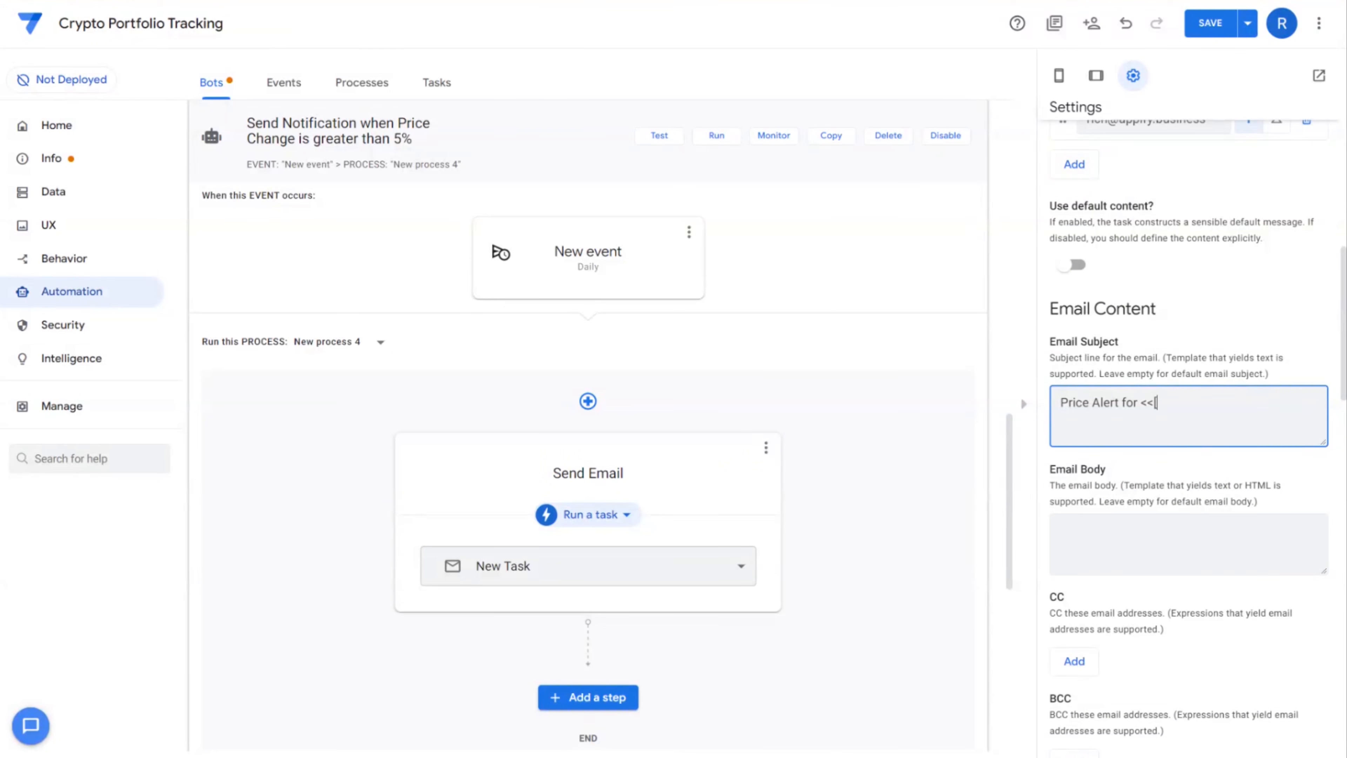
{"action": "type", "text": "Asset Name].[Name]>>"}
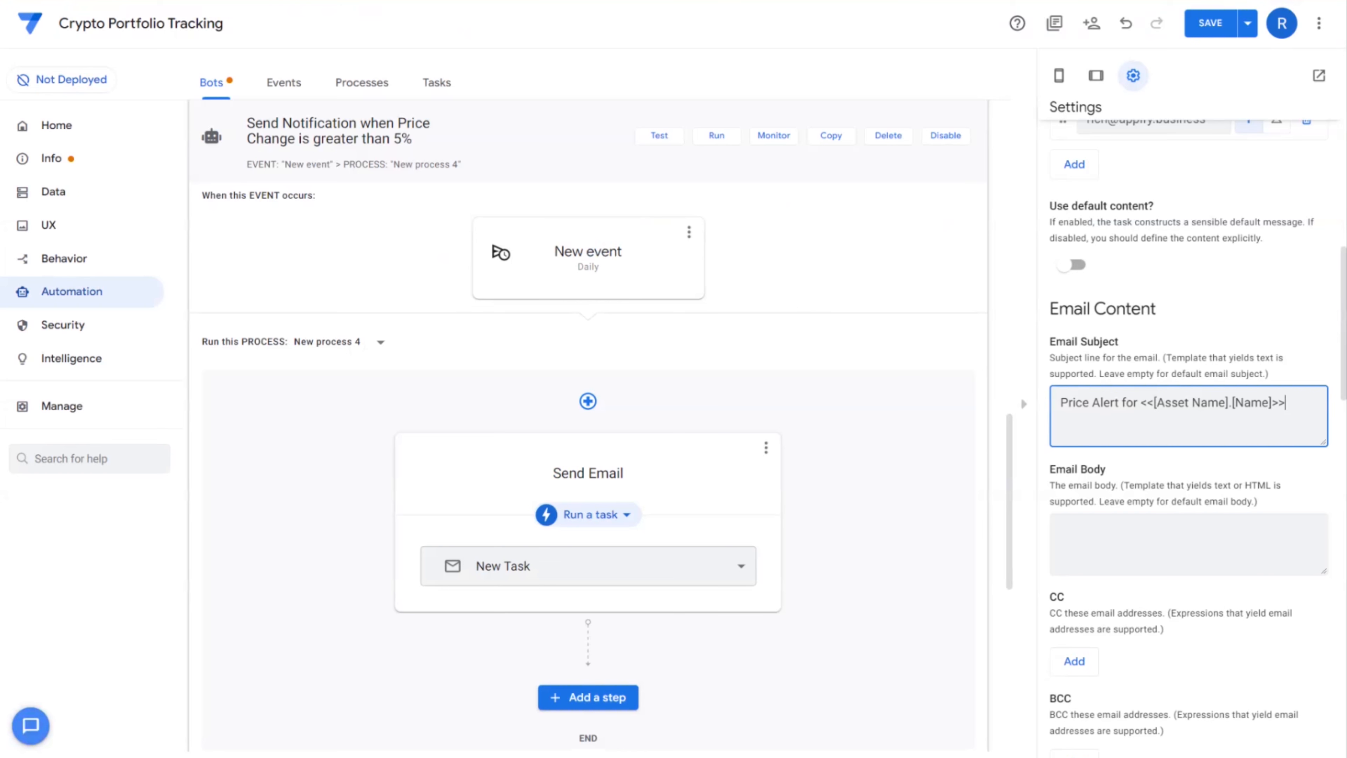
{"action": "key", "text": "Tab"}
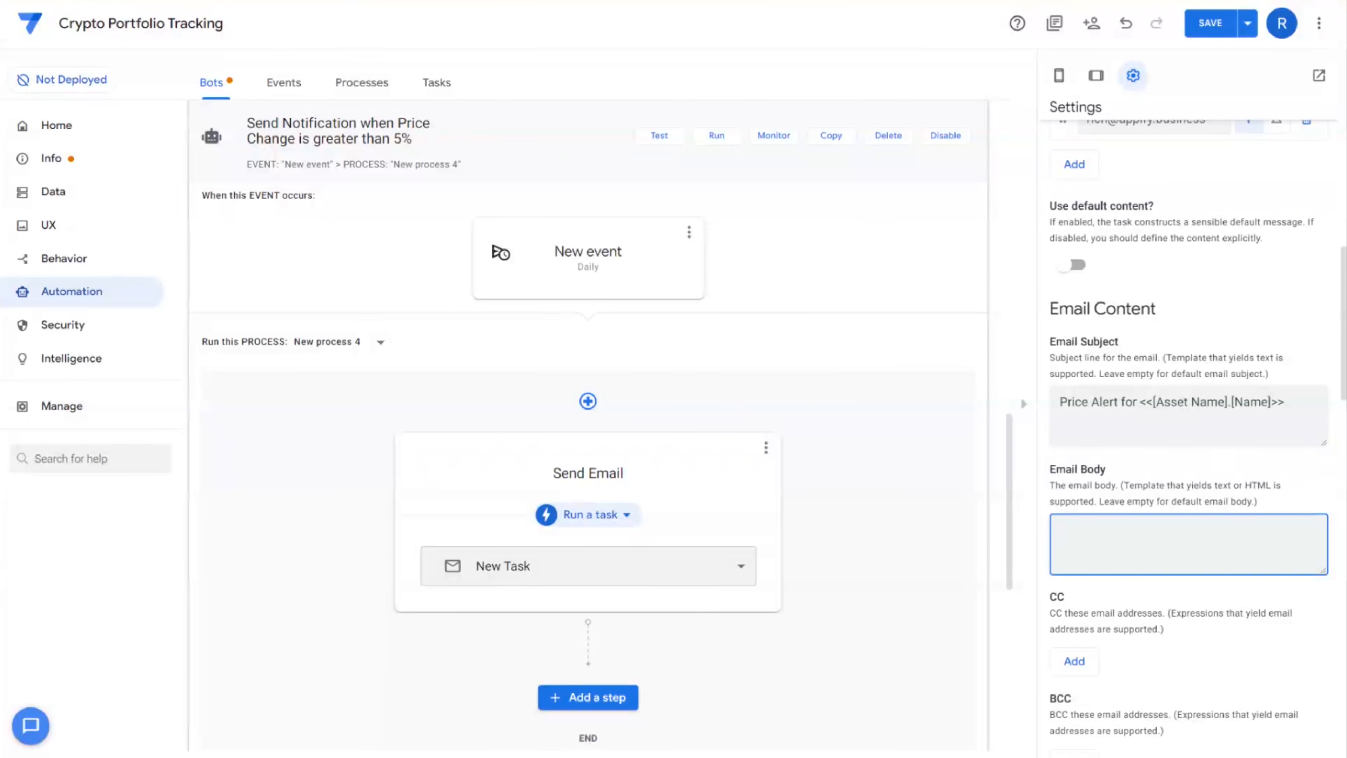
{"action": "type", "text": "The price of <<[Asset Name].[Name]>> is now "}
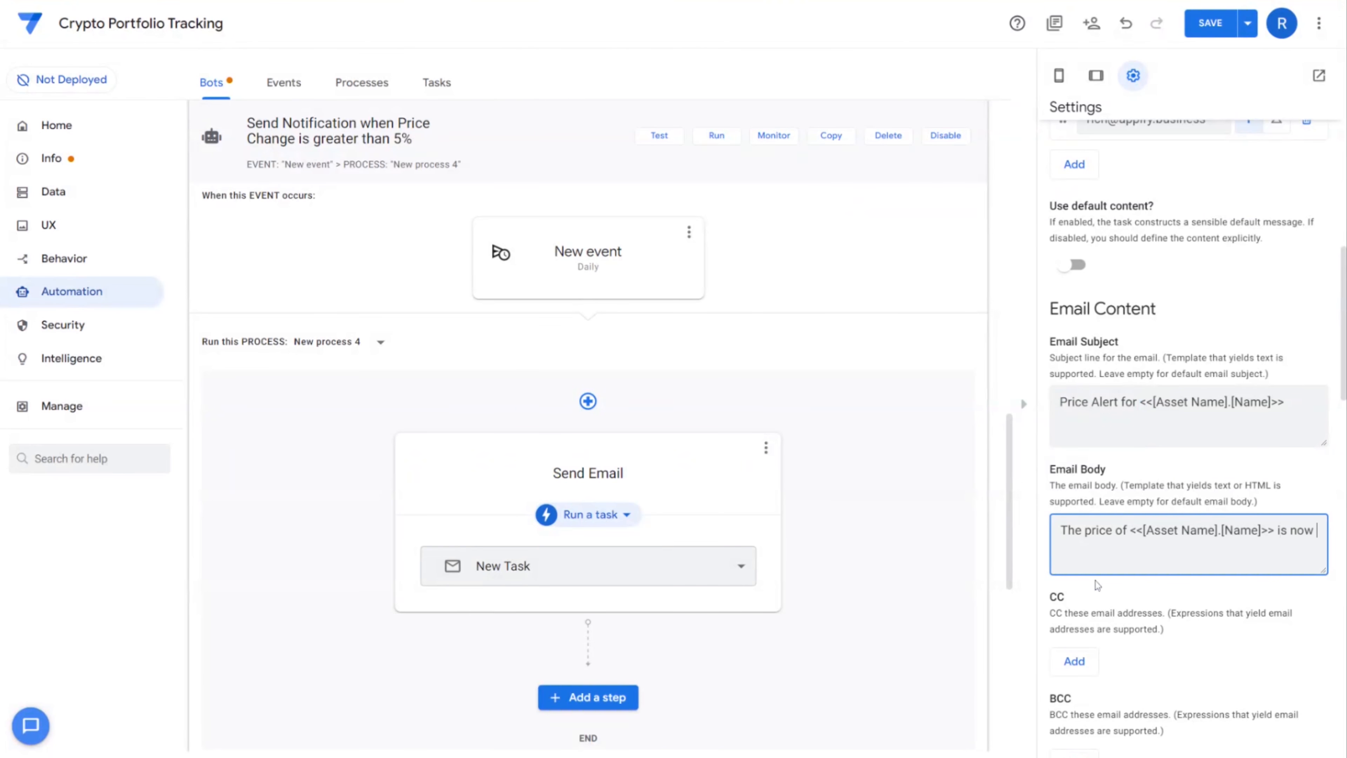
{"action": "type", "text": "[Asset P"}
{"action": "key", "text": "BackSpace"}
{"action": "key", "text": "BackSpace"}
{"action": "key", "text": "BackSpace"}
{"action": "key", "text": "BackSpace"}
{"action": "key", "text": "BackSpace"}
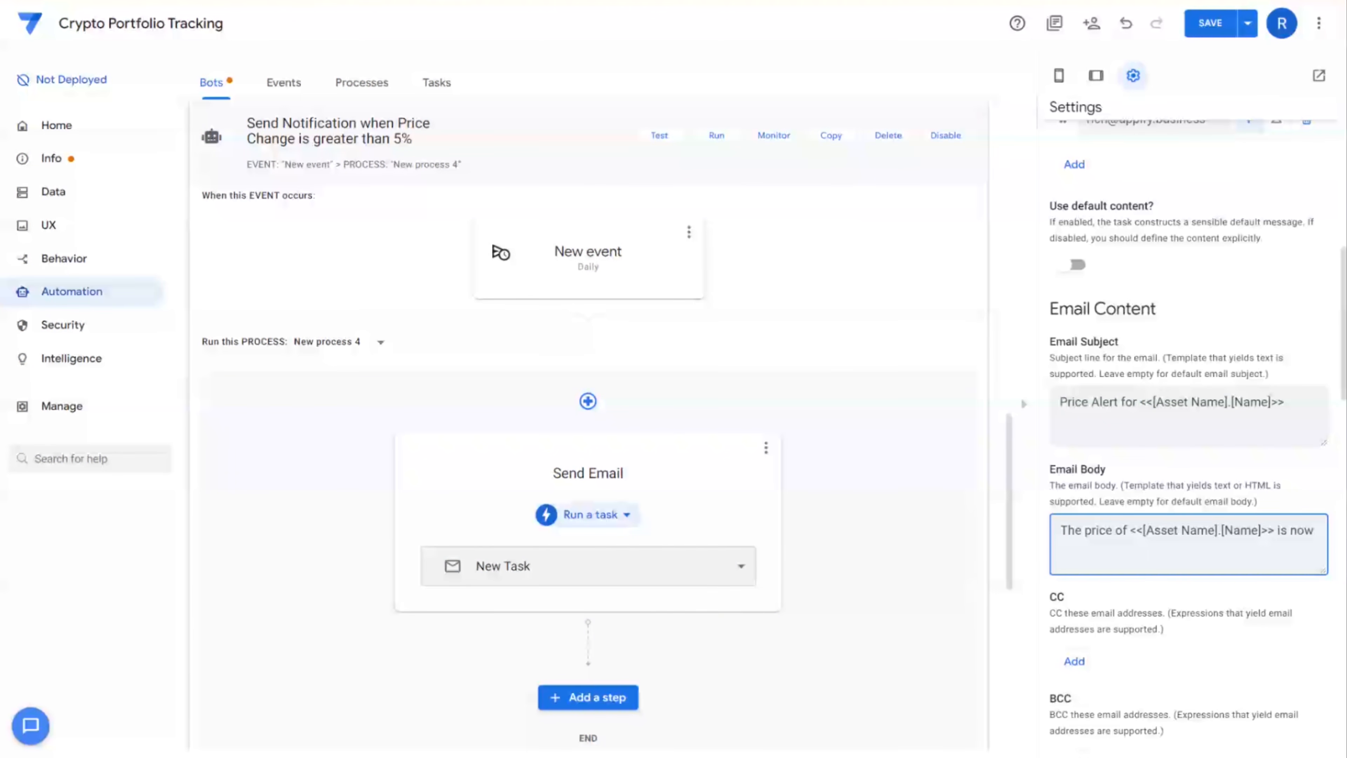
{"action": "type", "text": "<<[Asset Price]>>."}
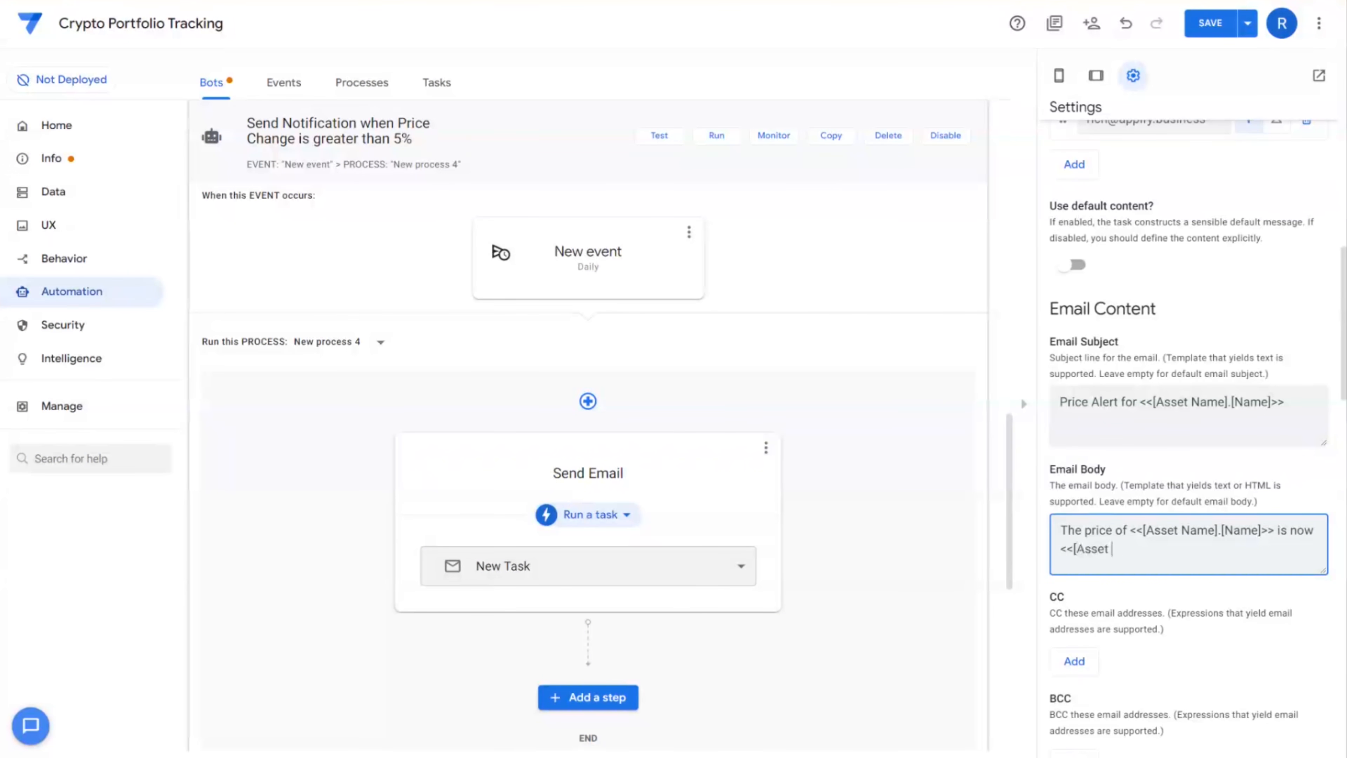
{"action": "left_click", "coordinate": [1210, 22]}
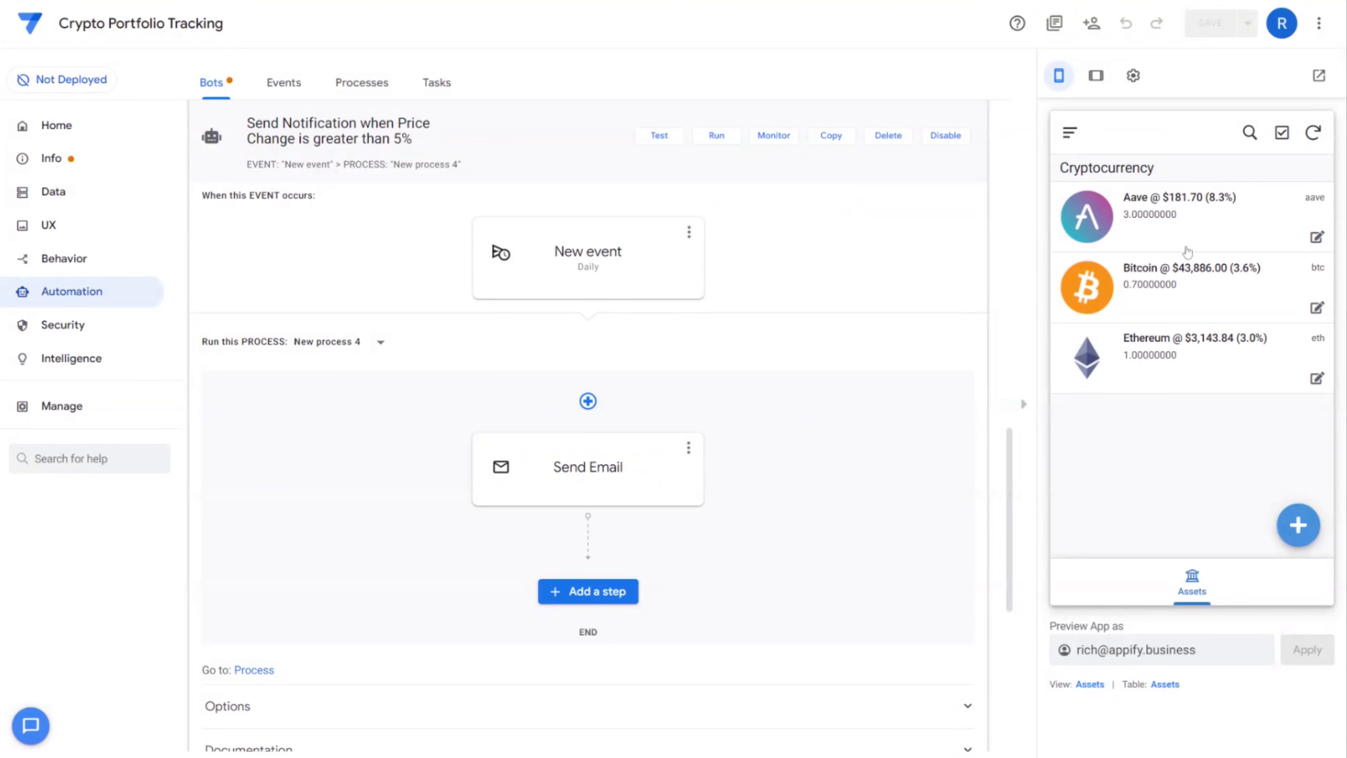
Run the alert bot and open the resulting Price Alert for Aave email in Gmail
{"action": "left_click", "coordinate": [717, 139]}
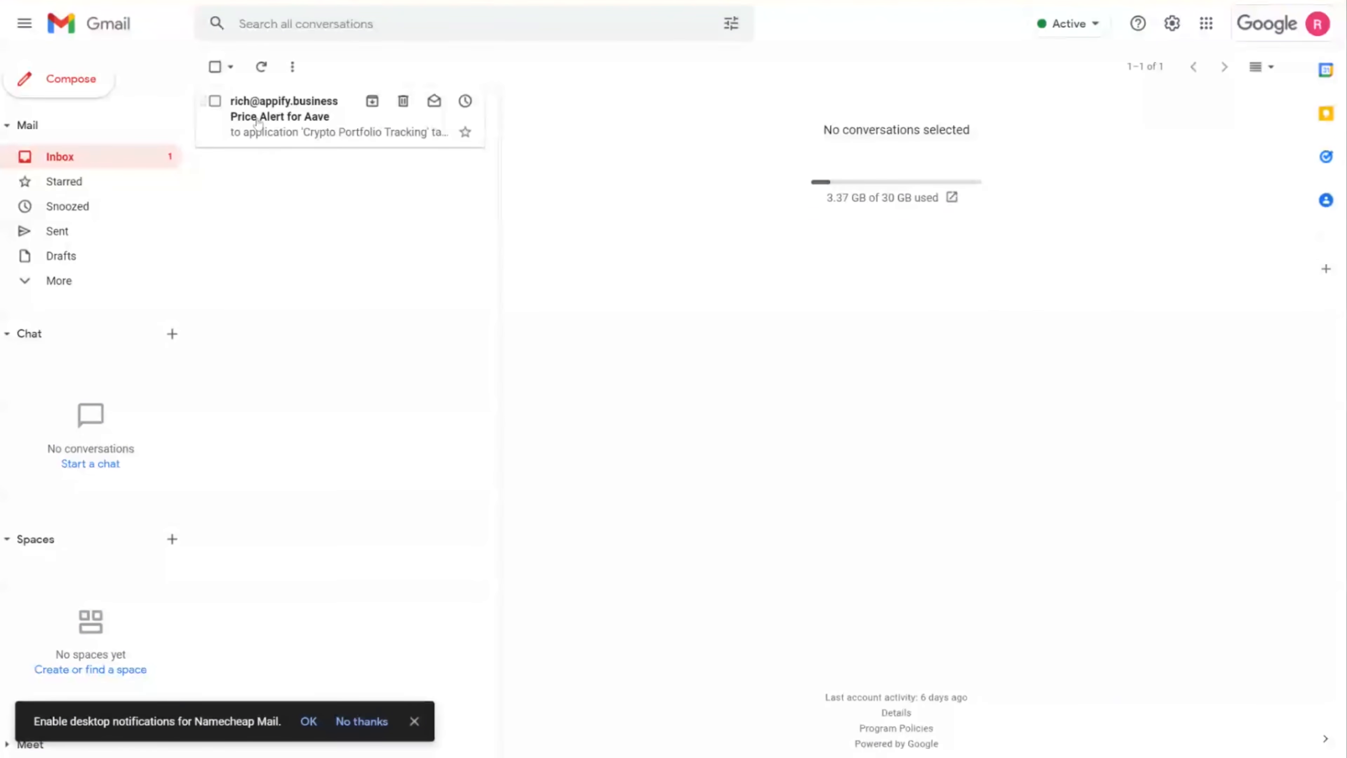
{"action": "left_click", "coordinate": [260, 128]}
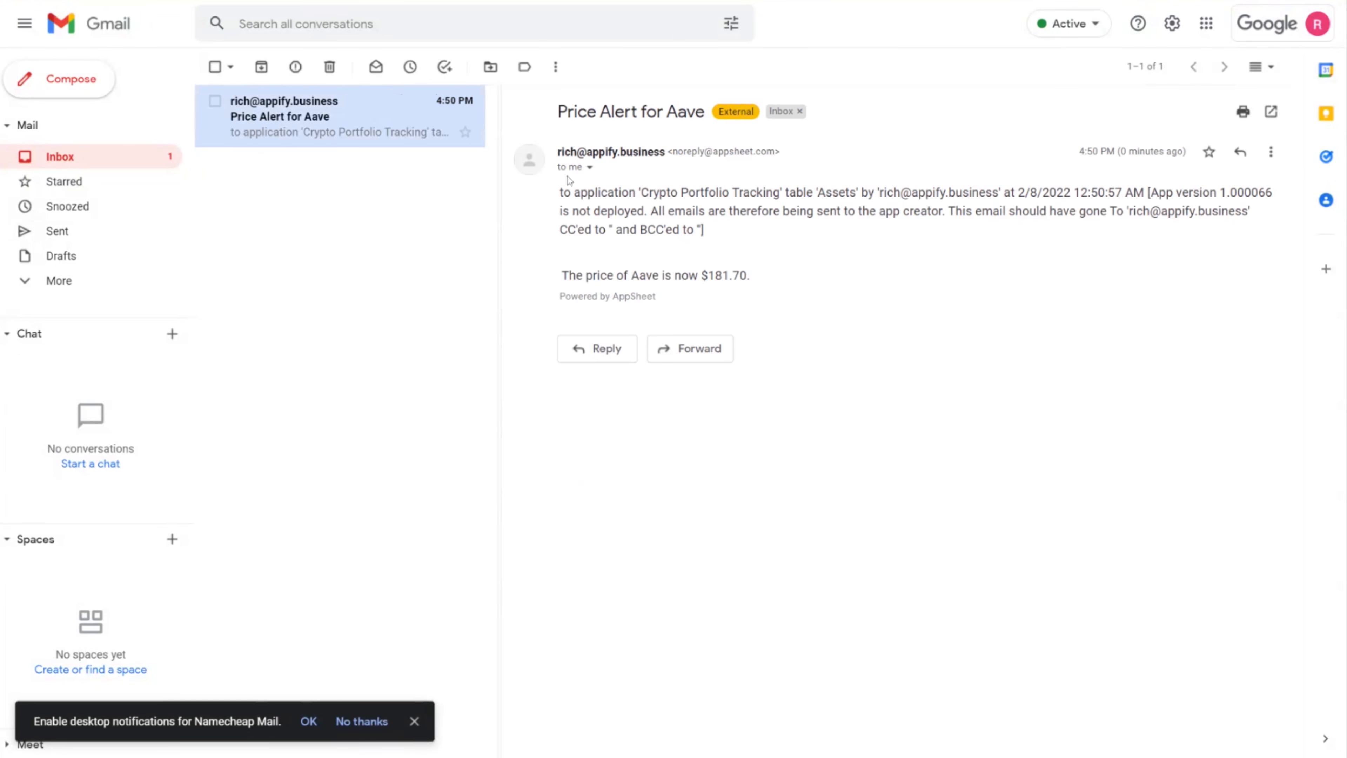
Read the alert body, highlighting the sentence 'The price of Aave is now $181.70.'
{"action": "left_click_drag", "start_coordinate": [561, 275], "coordinate": [750, 275]}
{"action": "left_click_drag", "start_coordinate": [561, 275], "coordinate": [751, 276]}
{"action": "left_click", "coordinate": [560, 278]}
{"action": "left_click_drag", "start_coordinate": [561, 278], "coordinate": [762, 282]}
{"action": "left_click", "coordinate": [760, 283]}
{"action": "left_click", "coordinate": [762, 281]}
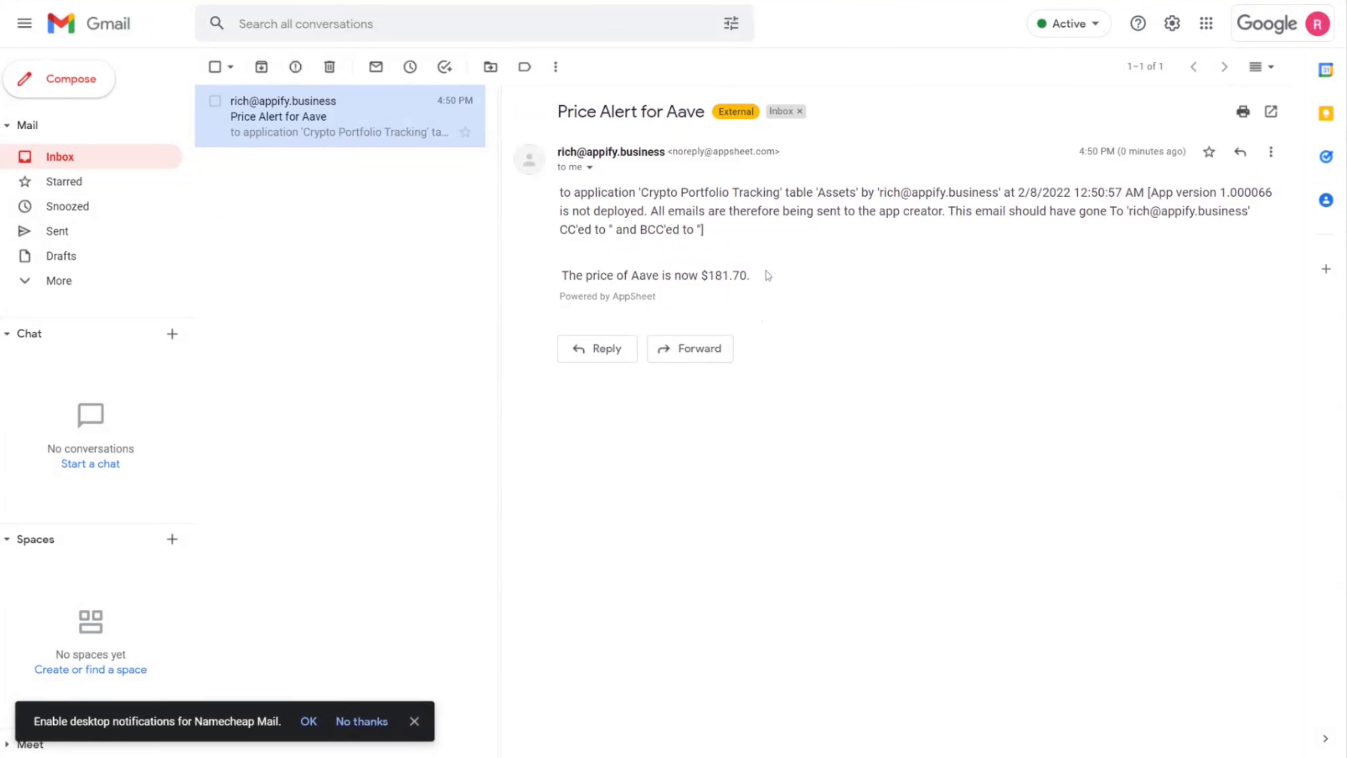
{"action": "left_click_drag", "start_coordinate": [762, 282], "coordinate": [591, 214]}
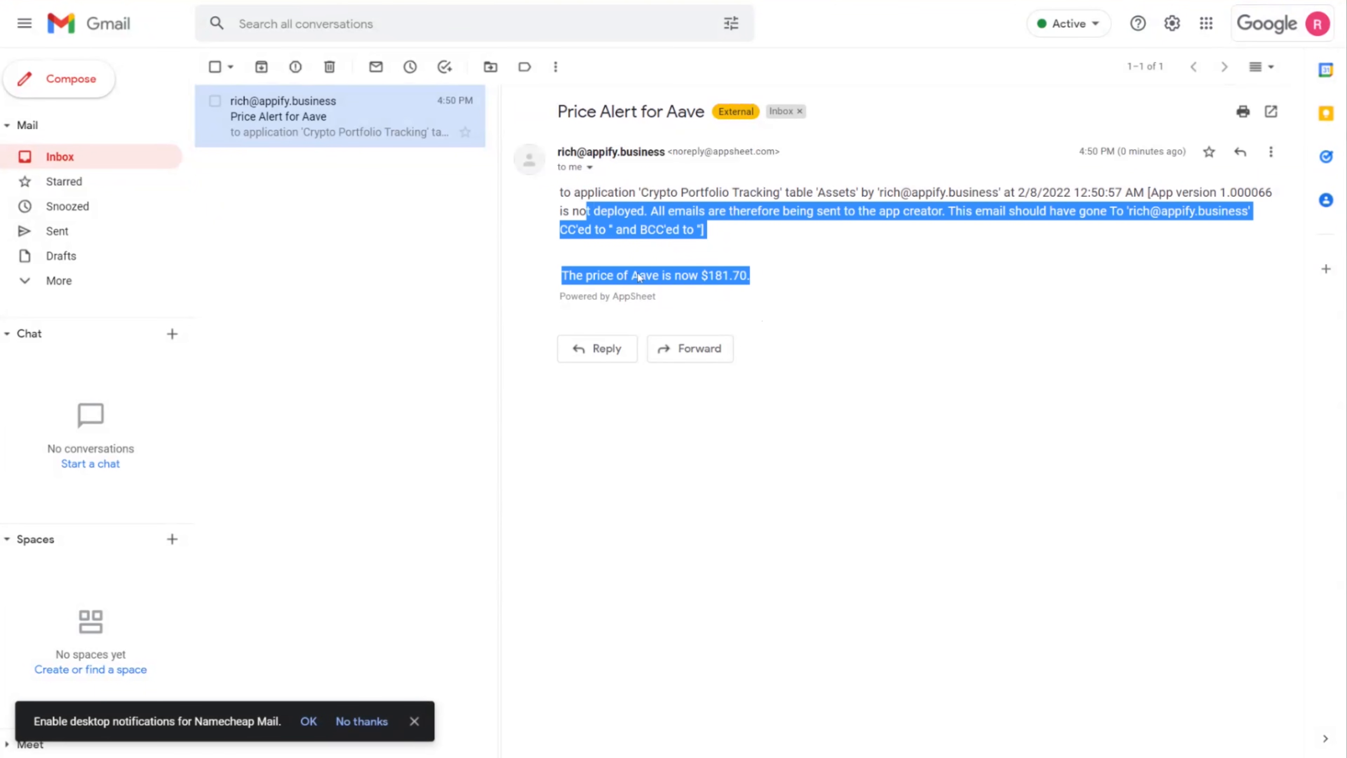
{"action": "left_click", "coordinate": [614, 248]}
{"action": "left_click_drag", "start_coordinate": [575, 276], "coordinate": [600, 211]}
{"action": "left_click", "coordinate": [732, 276]}
{"action": "left_click_drag", "start_coordinate": [761, 279], "coordinate": [562, 276]}
{"action": "left_click", "coordinate": [663, 252]}
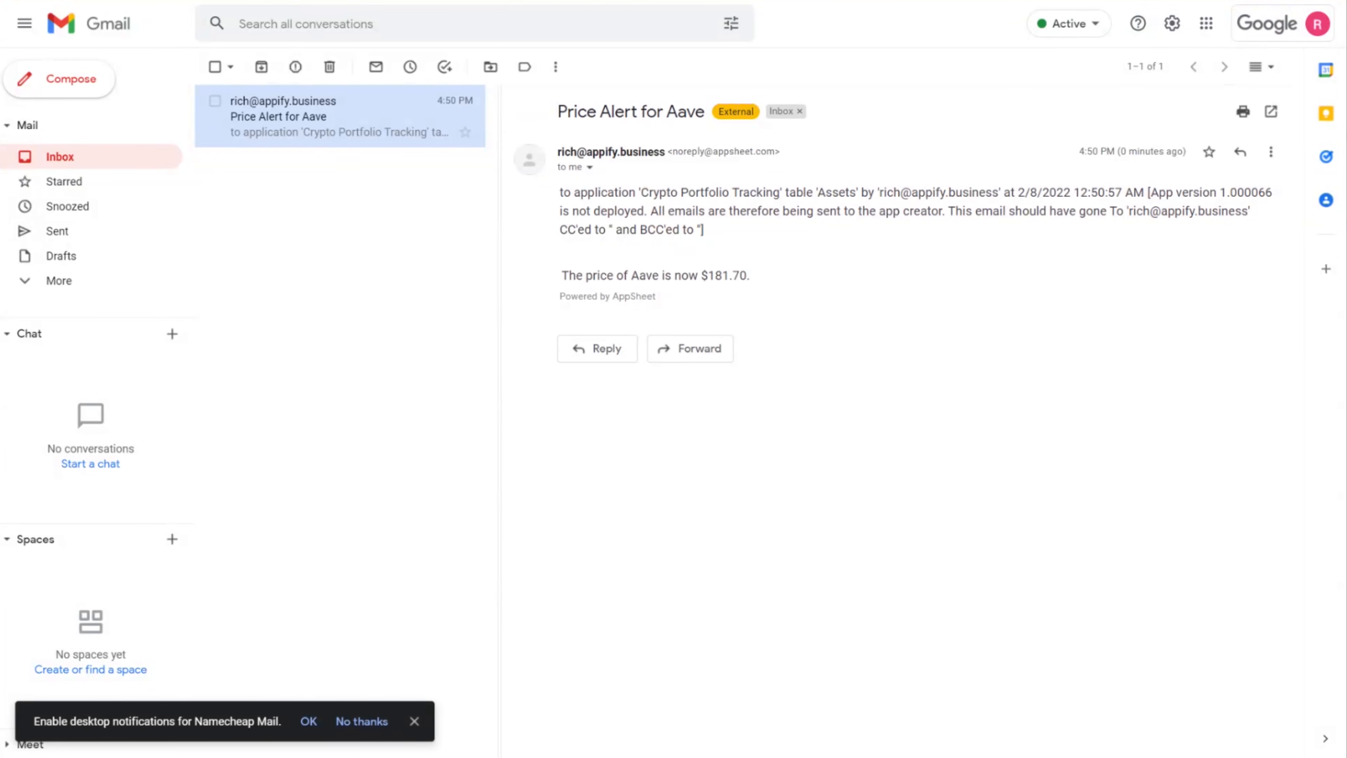